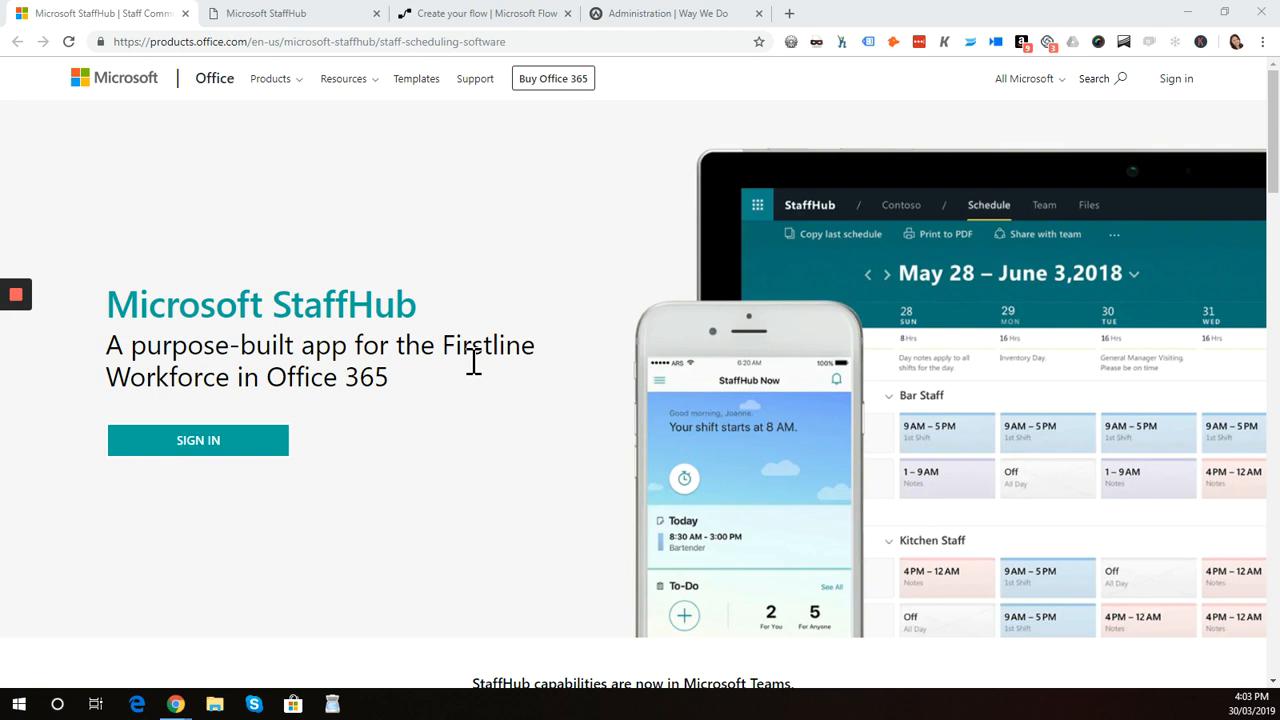
Look through the open StaffHub team page, the new flow, and the Way We Do user management page
click(297, 22)
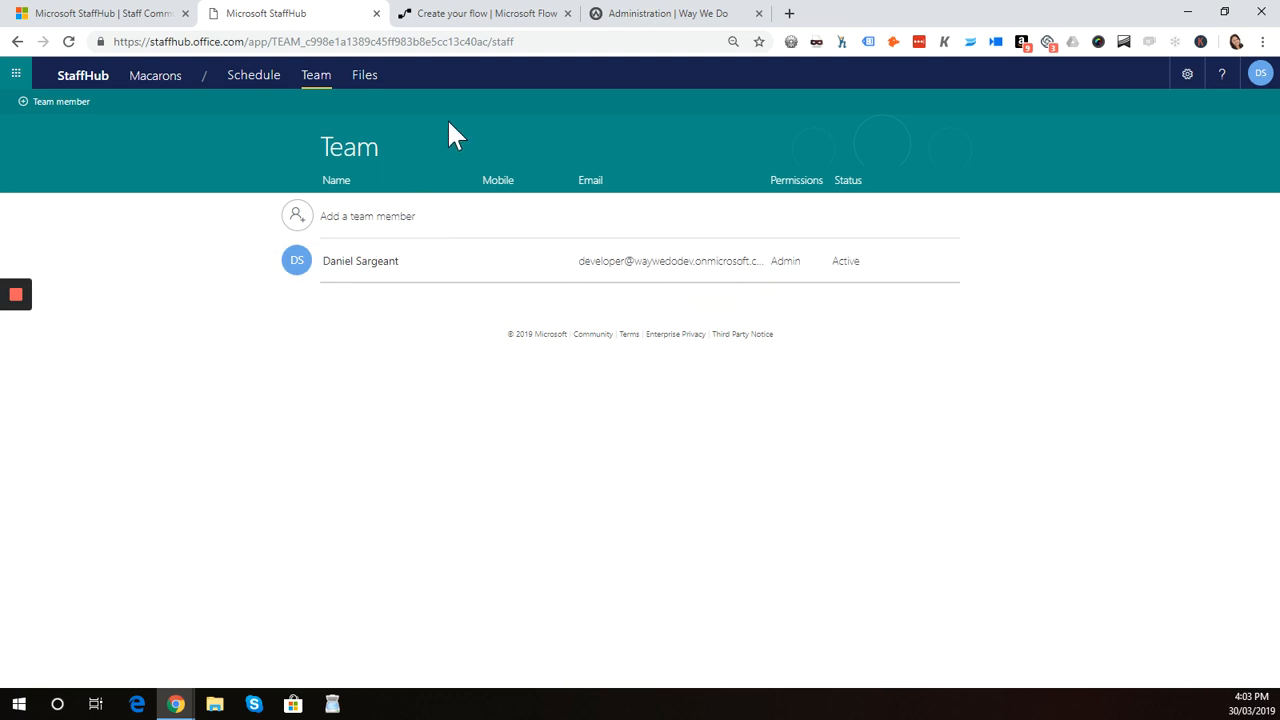
click(497, 28)
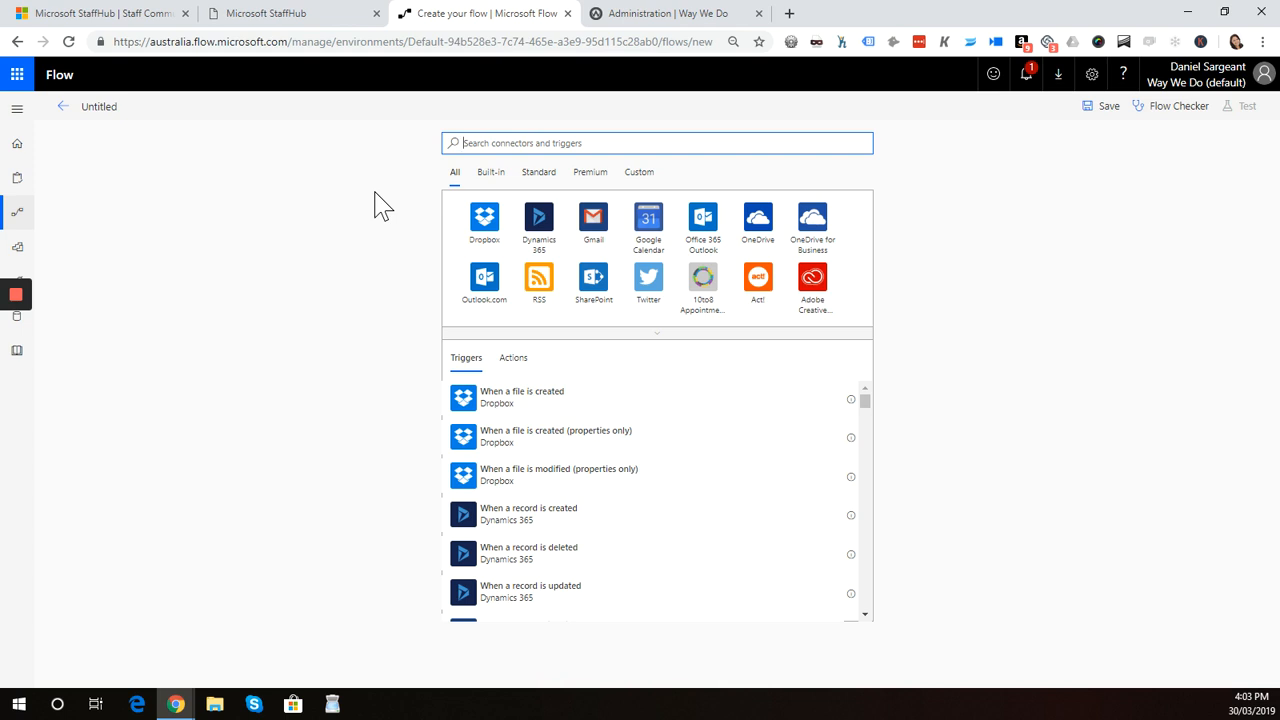
click(640, 18)
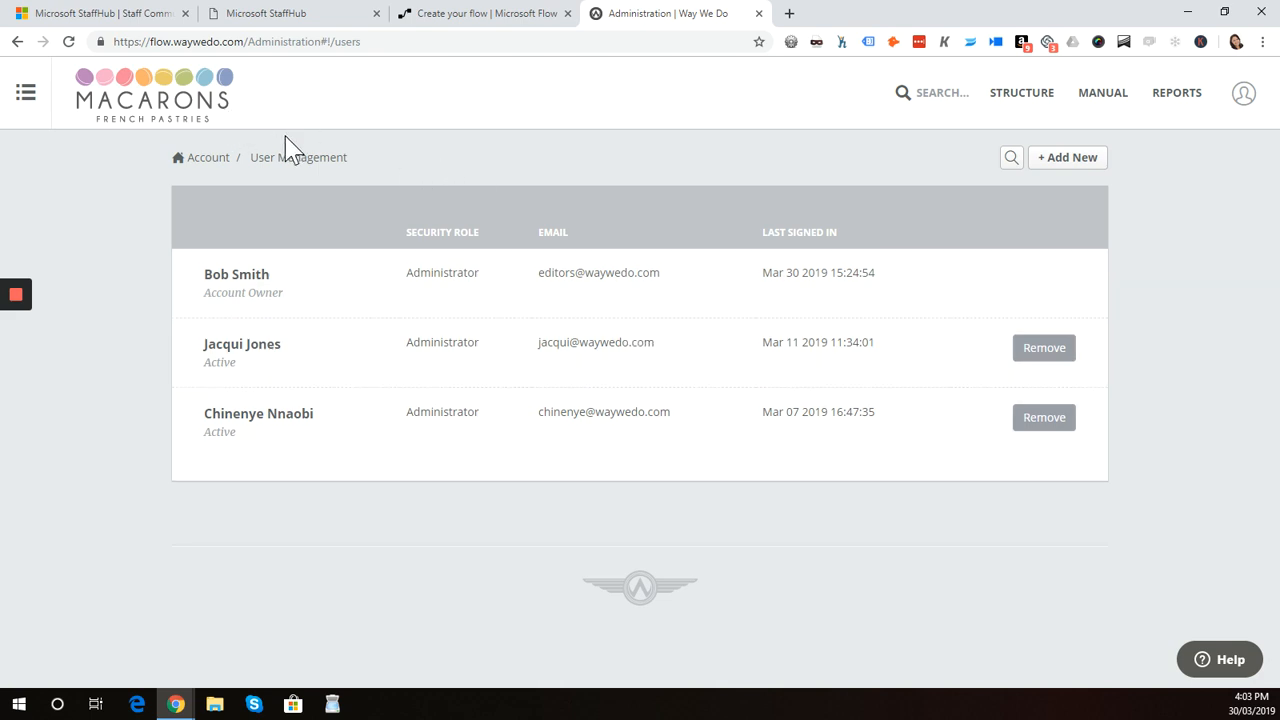
click(483, 18)
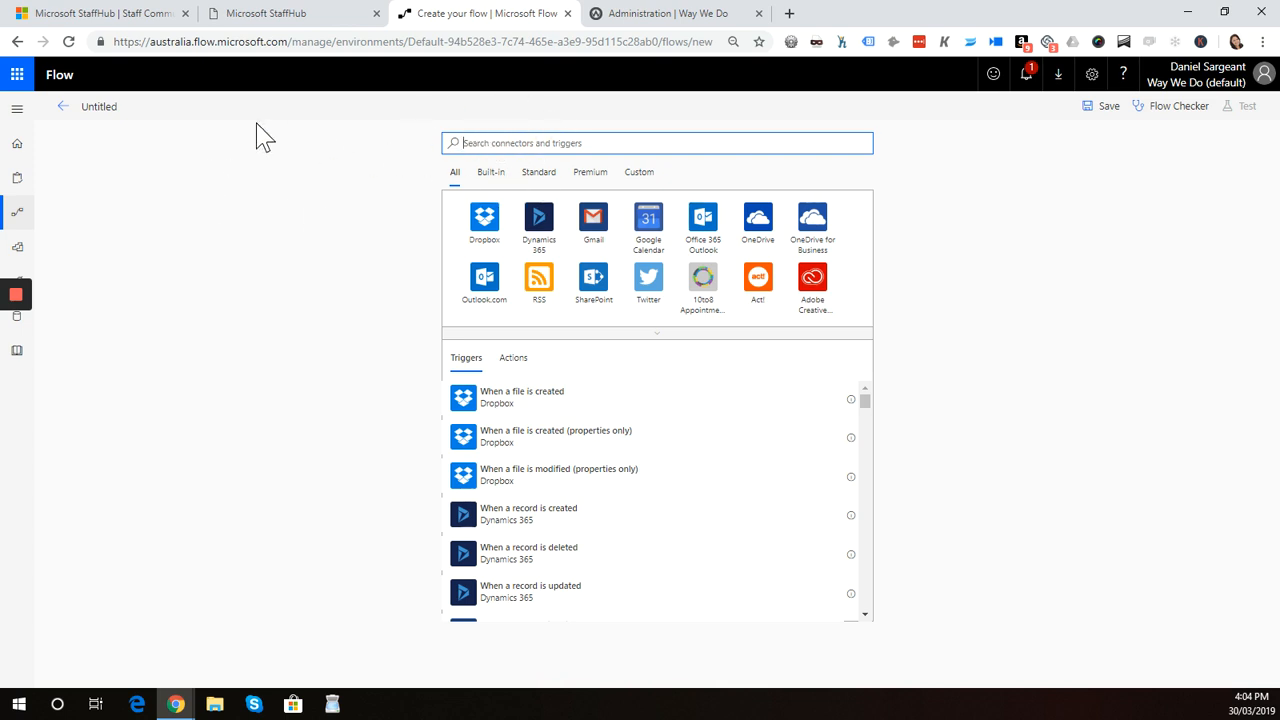
click(130, 13)
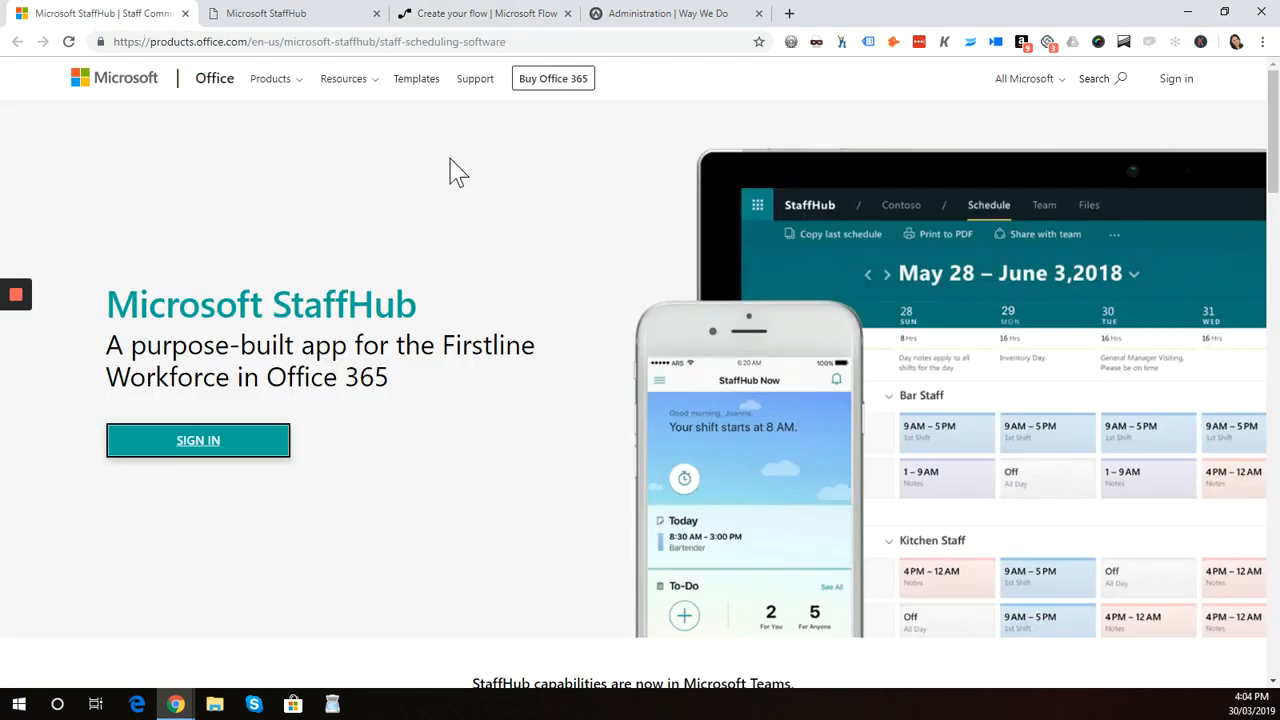
click(310, 18)
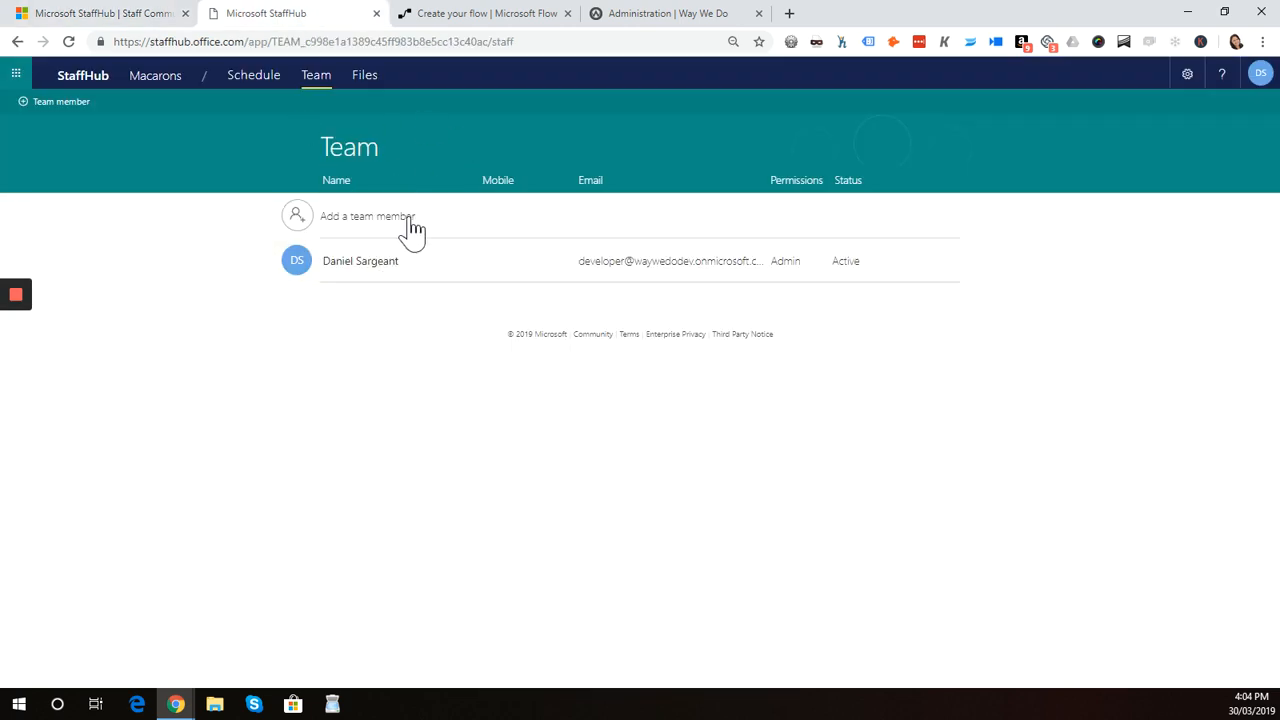
Start the flow with the Microsoft StaffHub trigger 'When a new member is added to the team' and set its team ID to Macarons
click(483, 22)
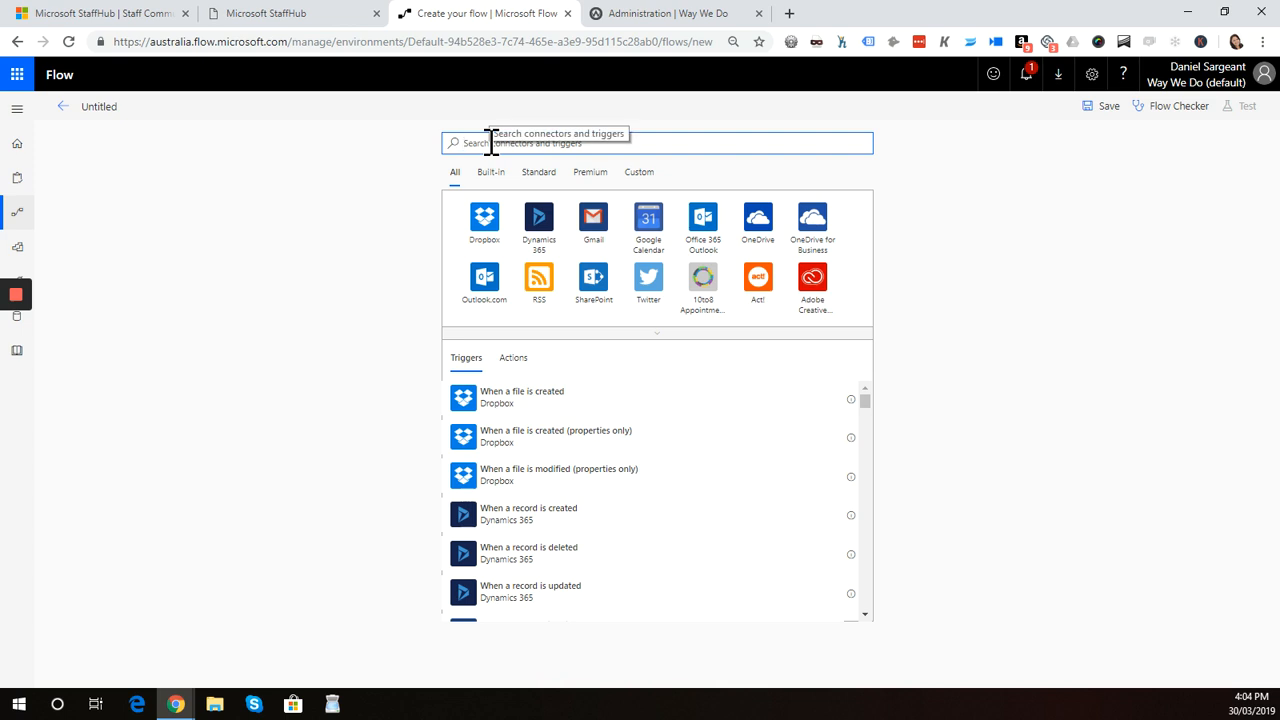
text(micros)
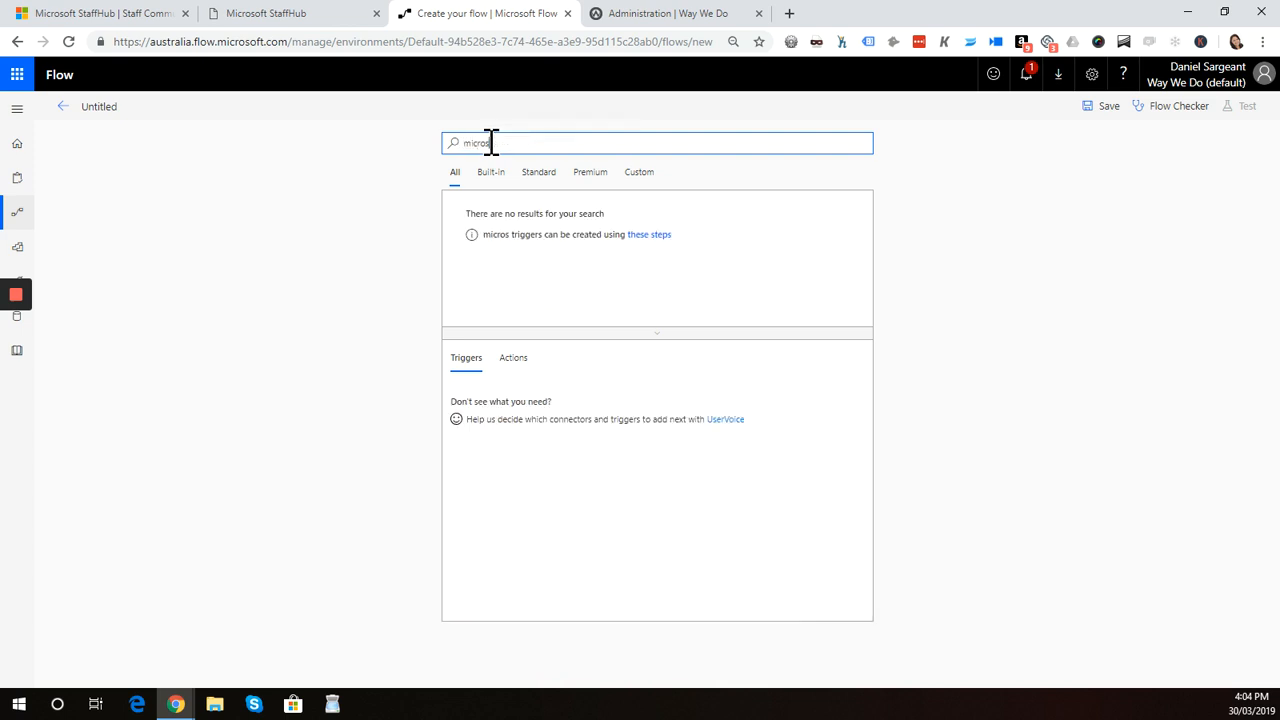
text(oft staffhub)
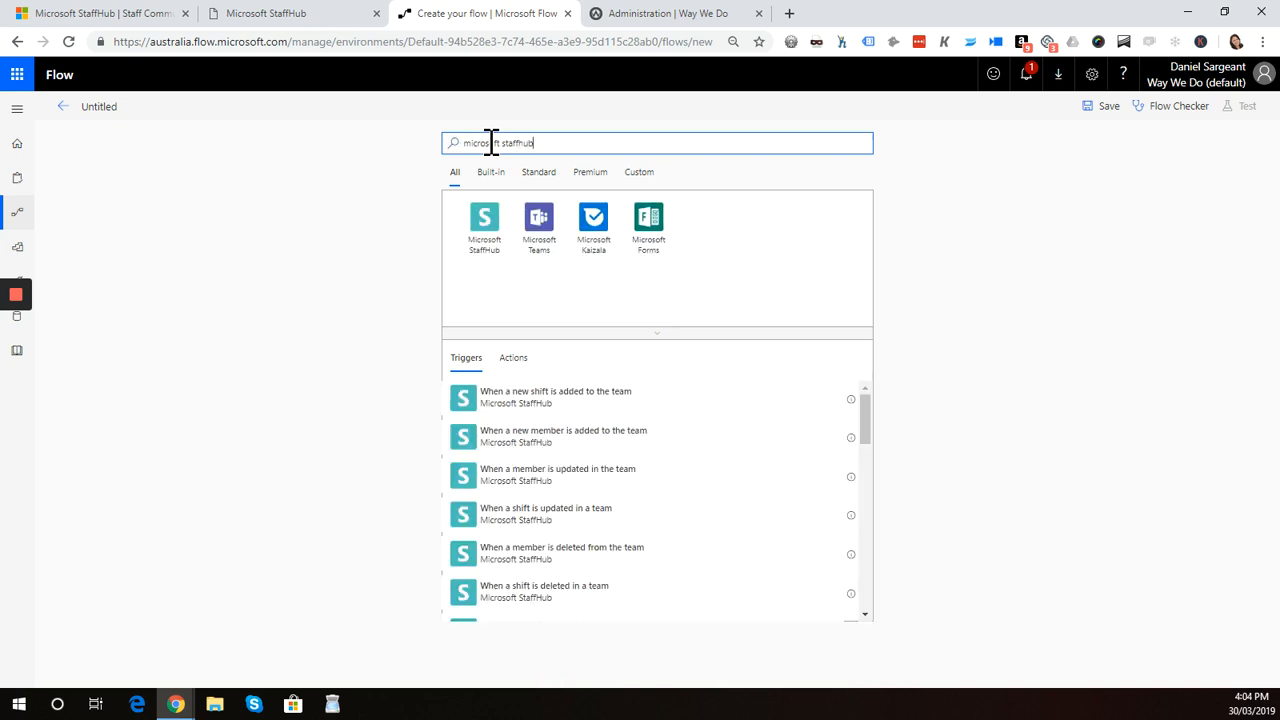
click(485, 242)
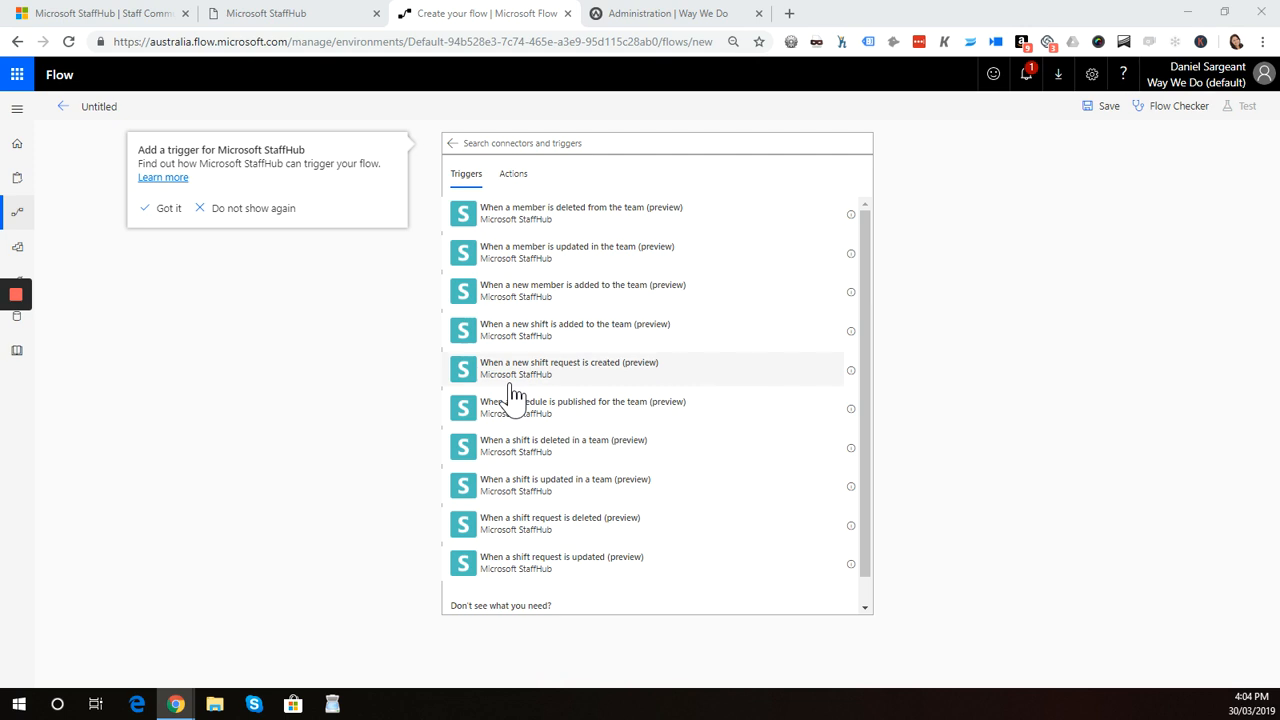
click(585, 299)
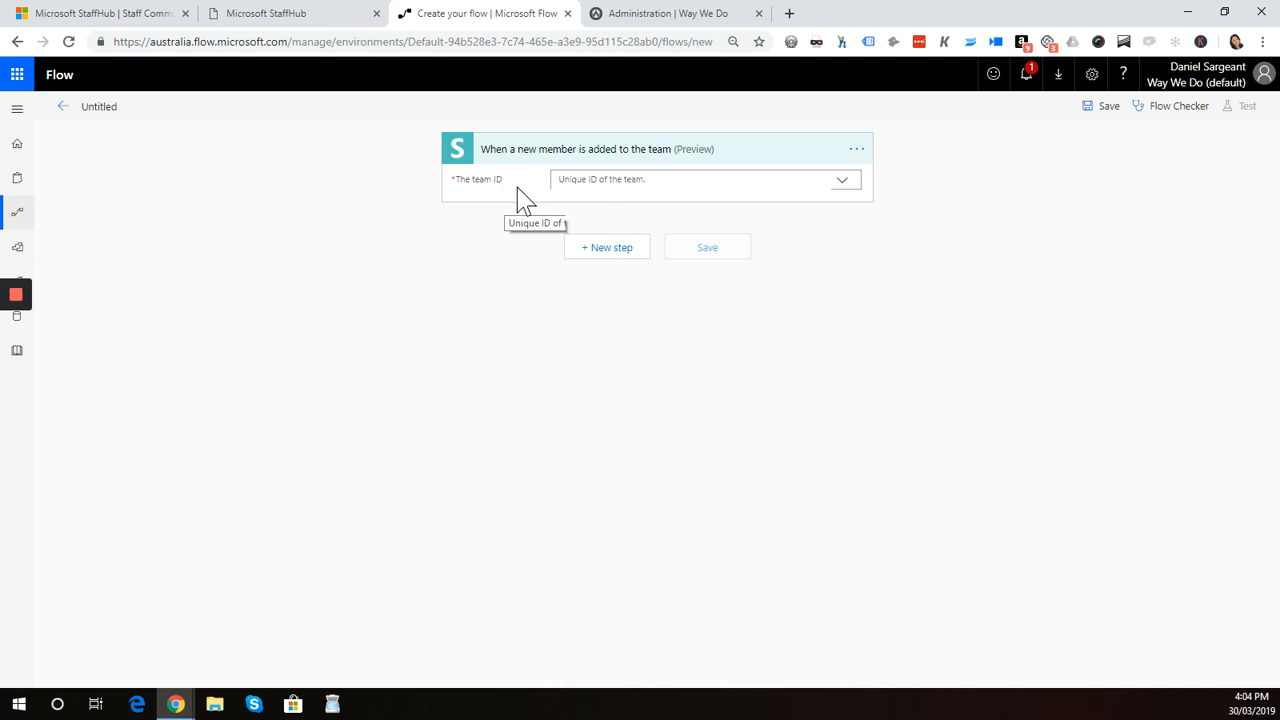
click(687, 181)
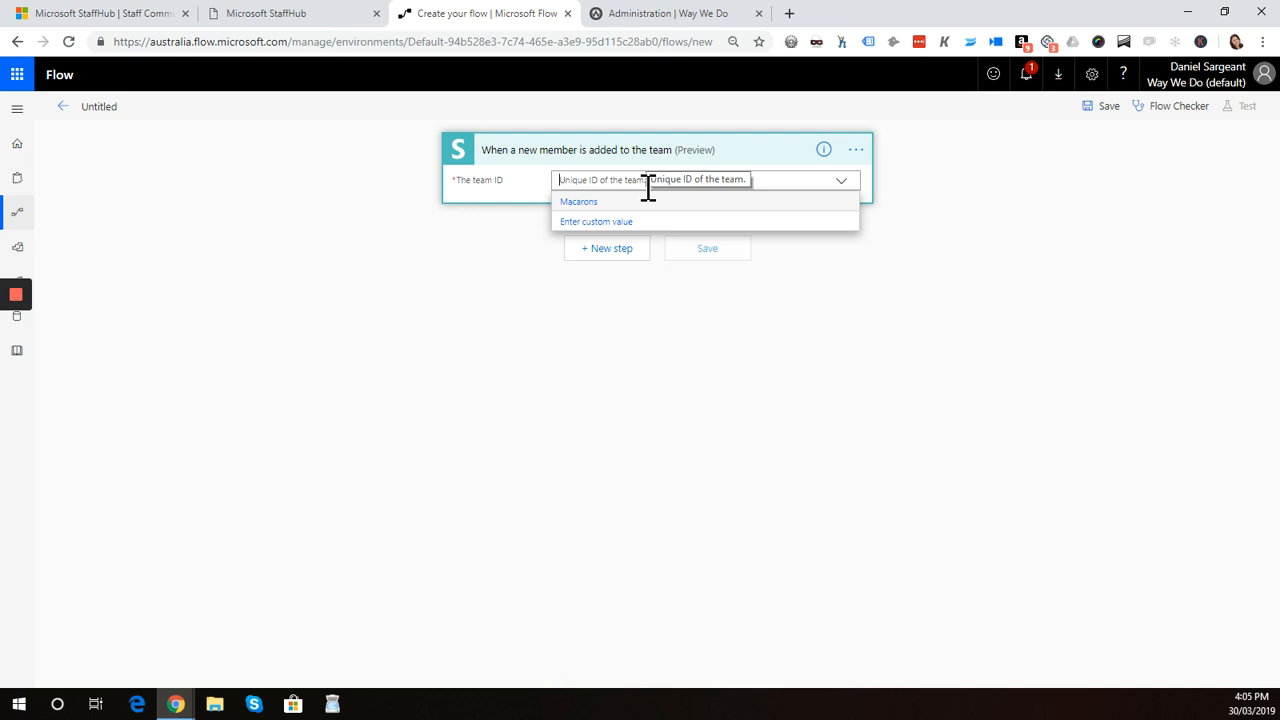
click(593, 203)
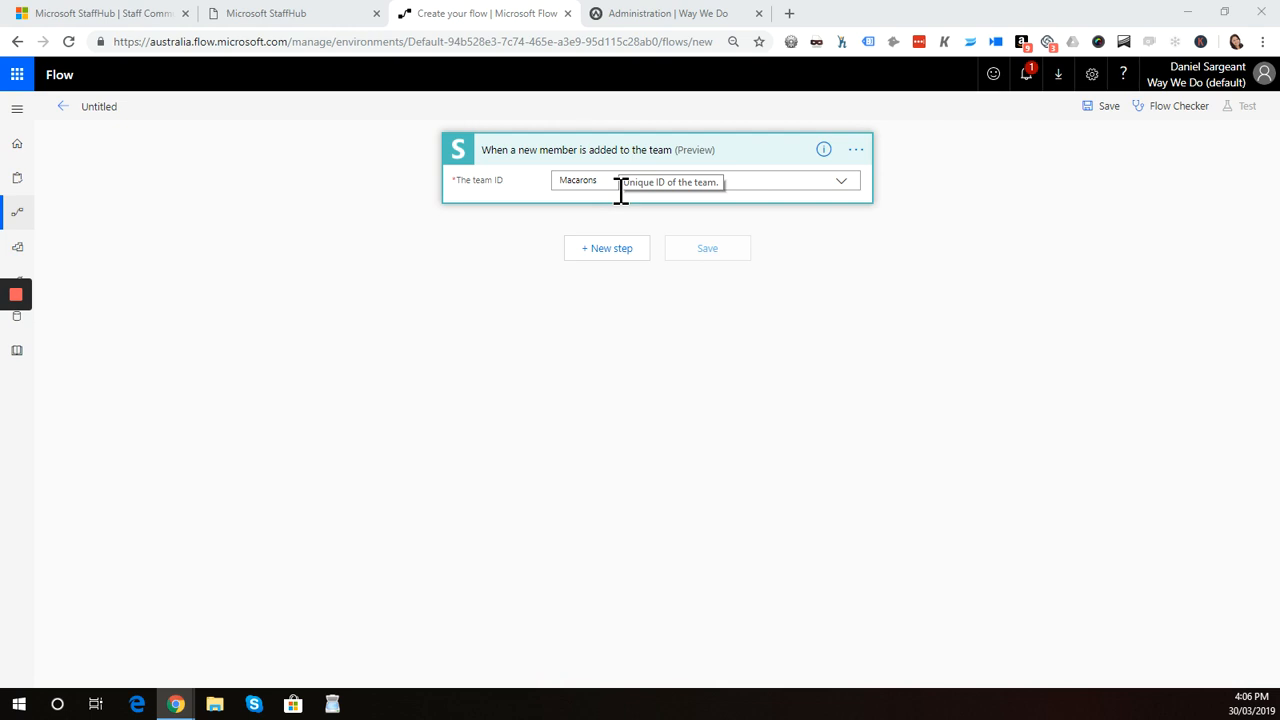
Add a Microsoft StaffHub 'Get team details' action and set its team ID to Macarons
click(607, 252)
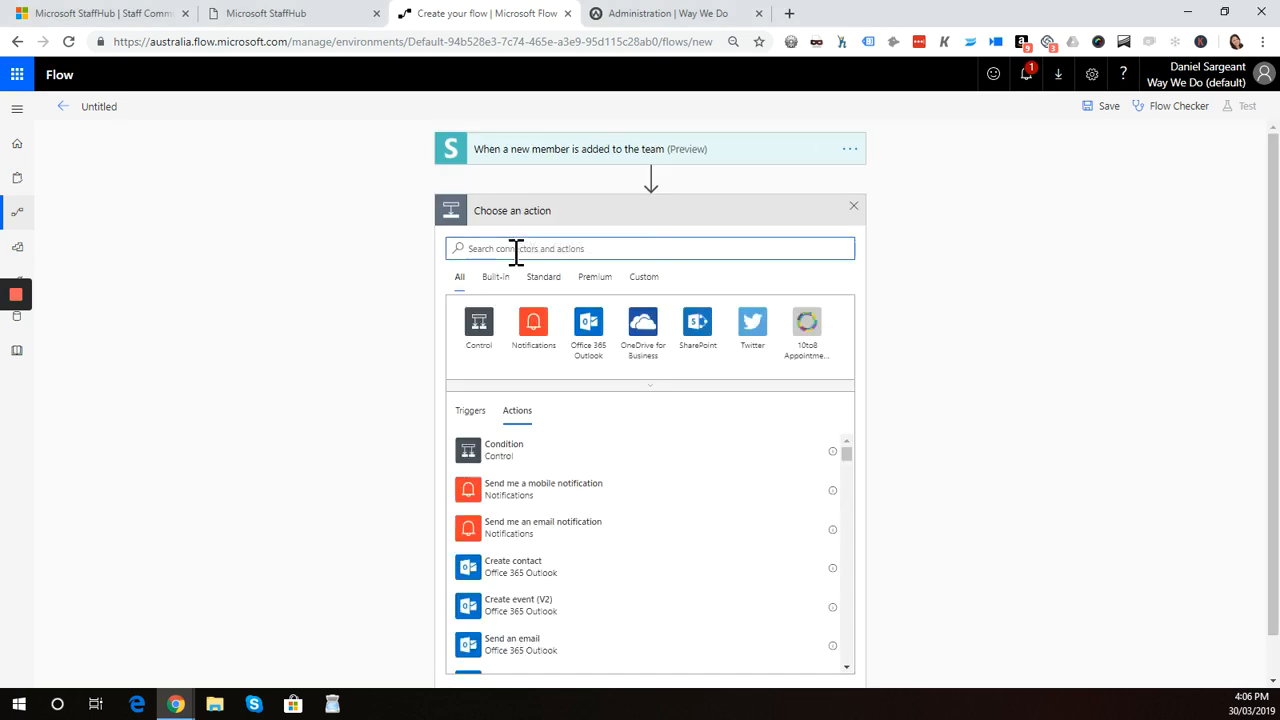
text(micros)
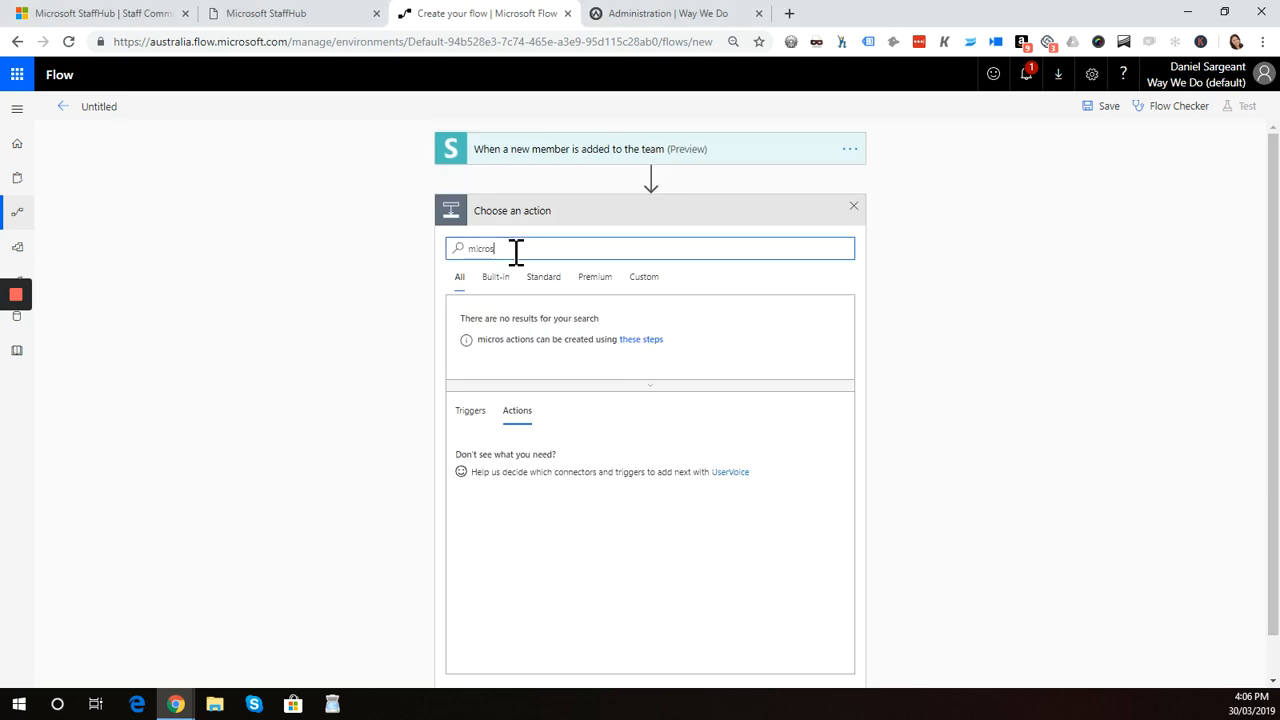
text(oft staffhub)
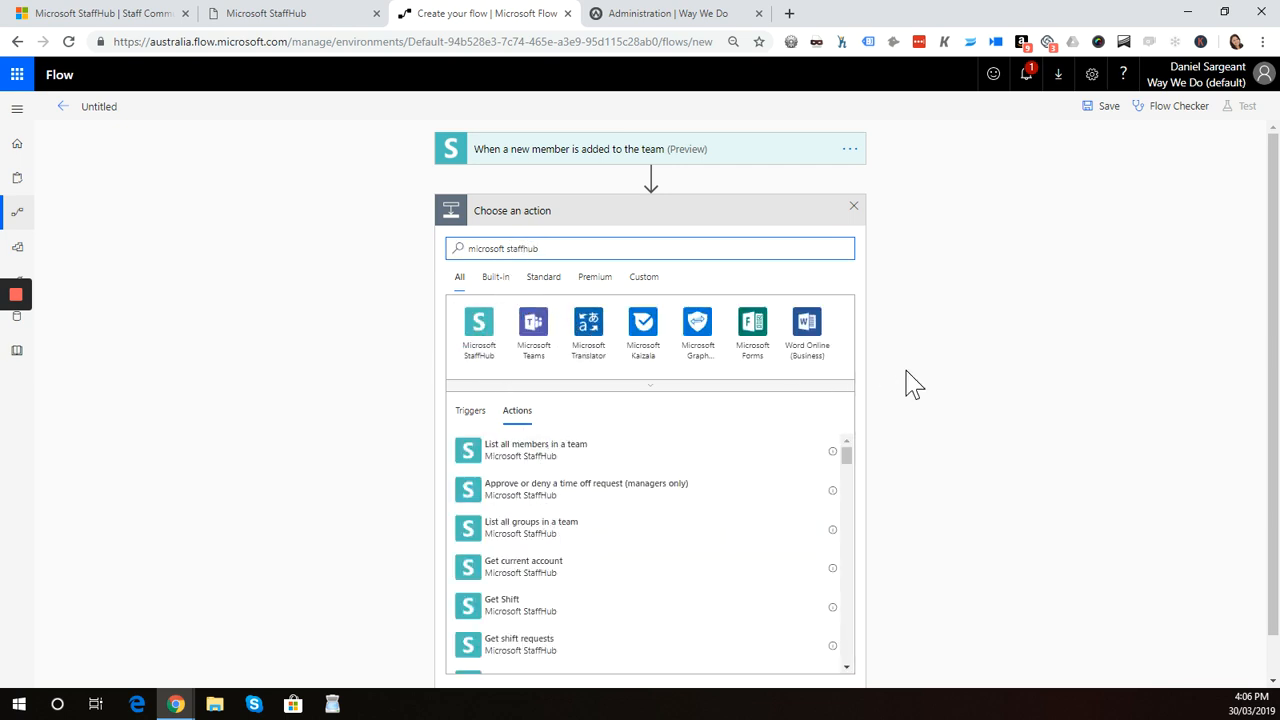
drag(1273, 313, 1268, 391)
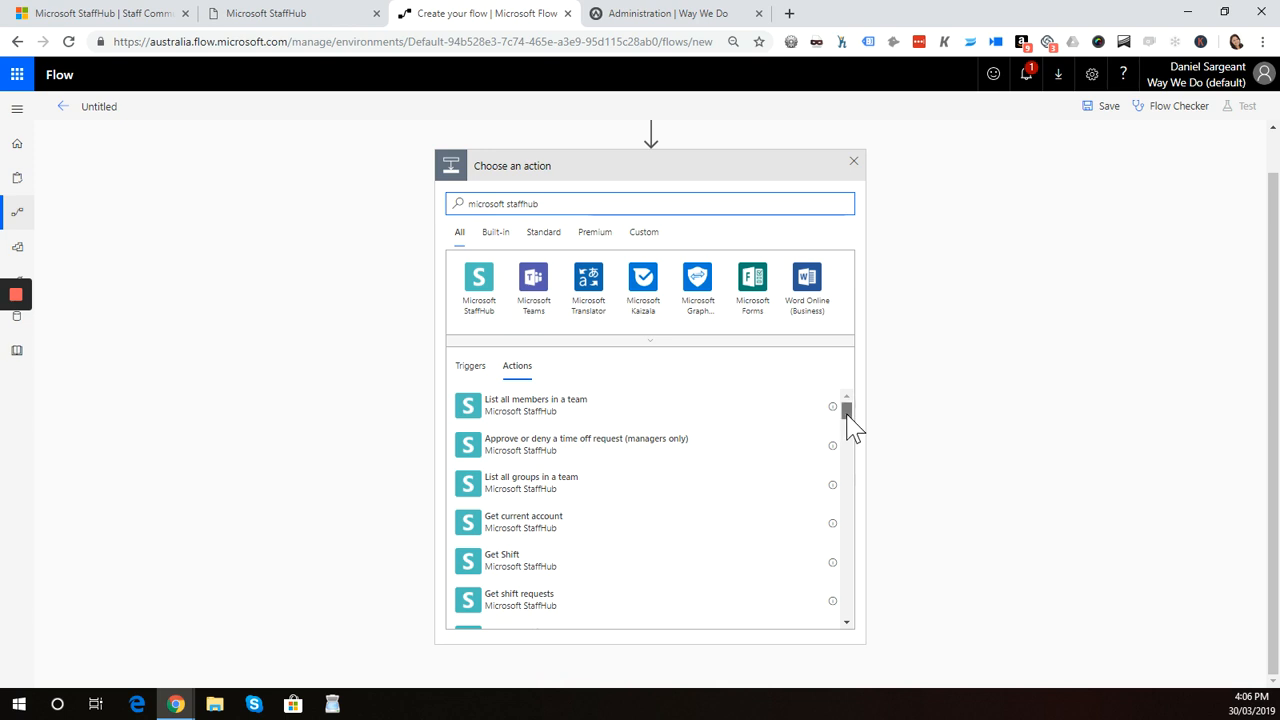
scroll(851, 434, down, 2)
mouse_move(849, 425)
mouse_down()
mouse_move(849, 449)
mouse_move(847, 409)
mouse_up()
click(848, 622)
click(848, 622)
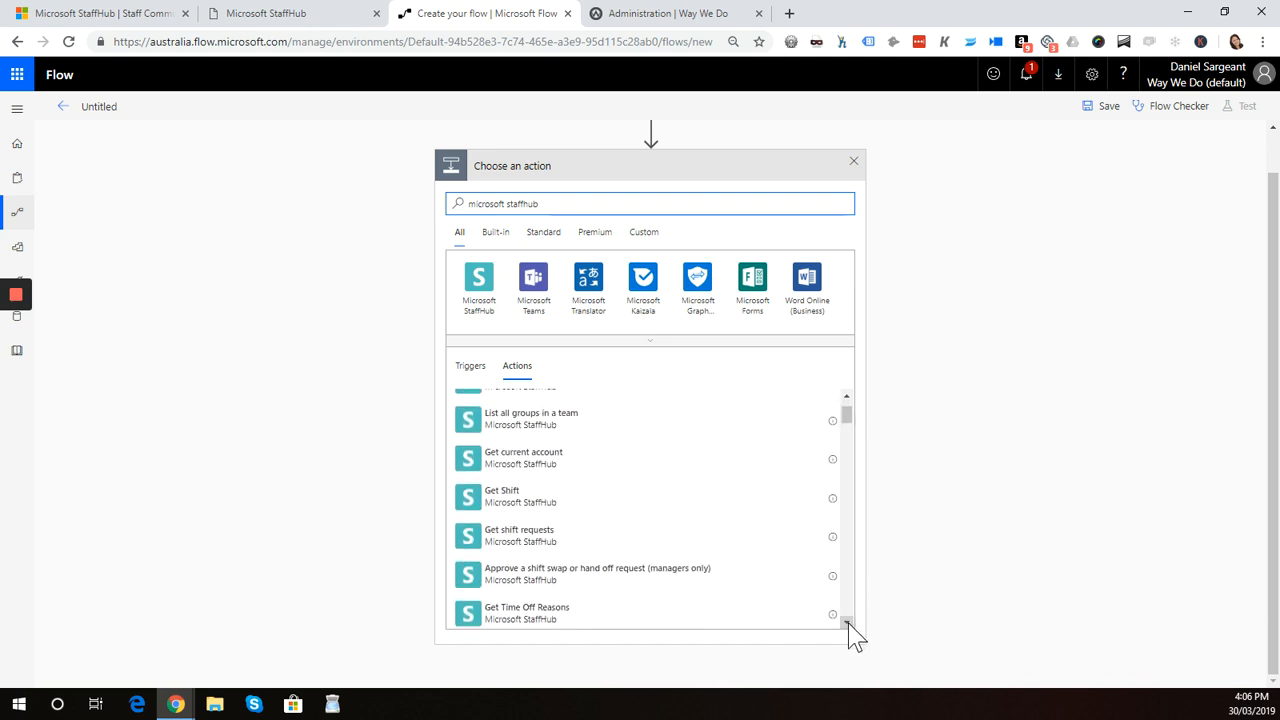
click(848, 622)
click(848, 622)
click(848, 622)
click(848, 622)
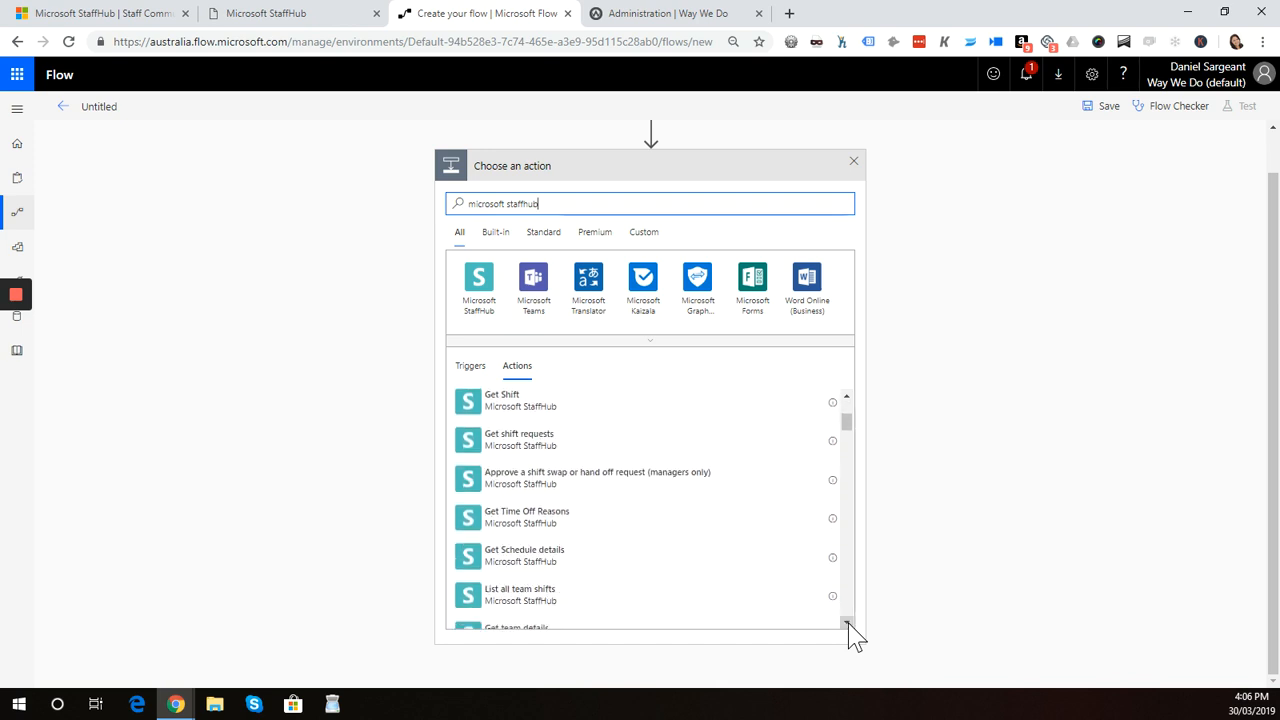
click(848, 622)
click(848, 622)
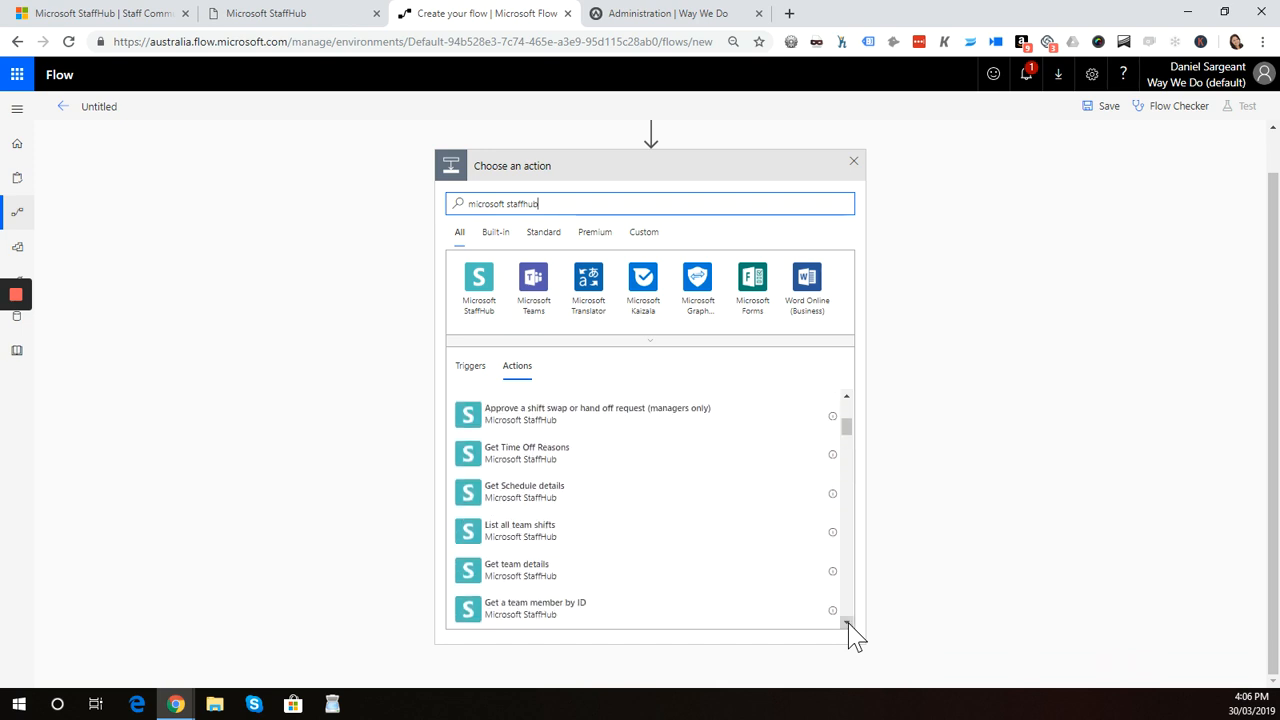
click(529, 574)
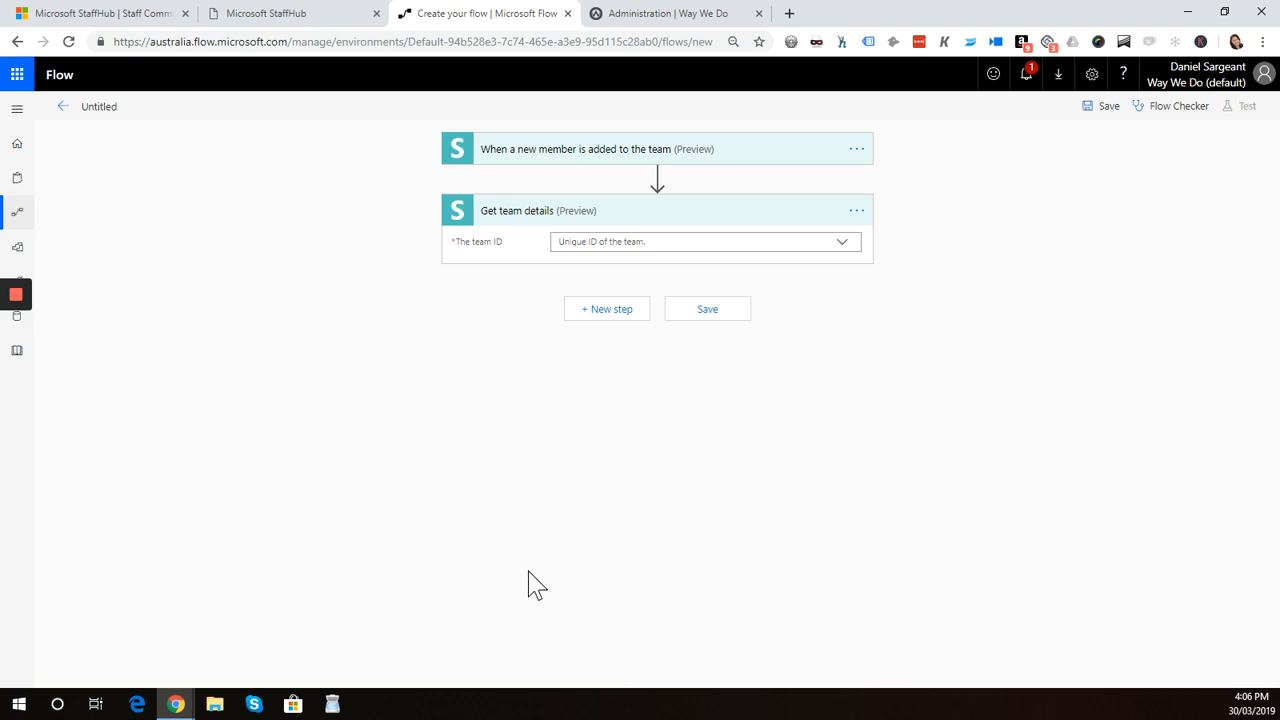
click(611, 240)
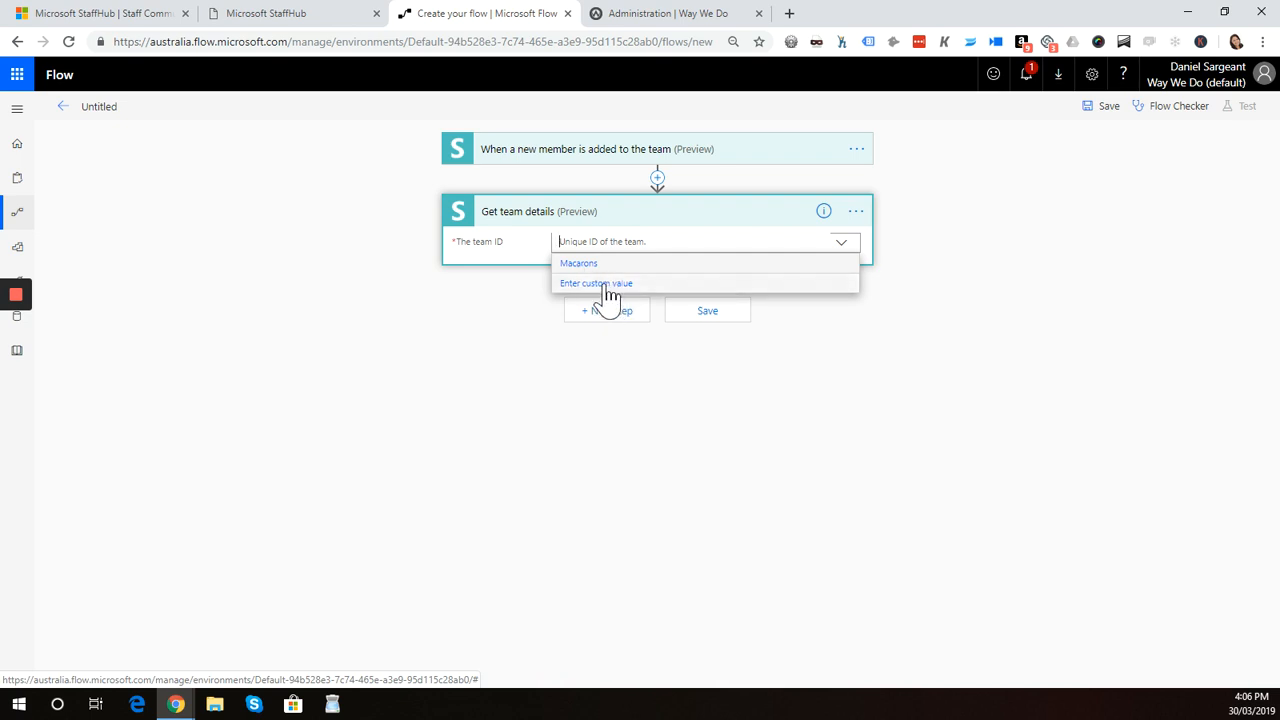
click(580, 265)
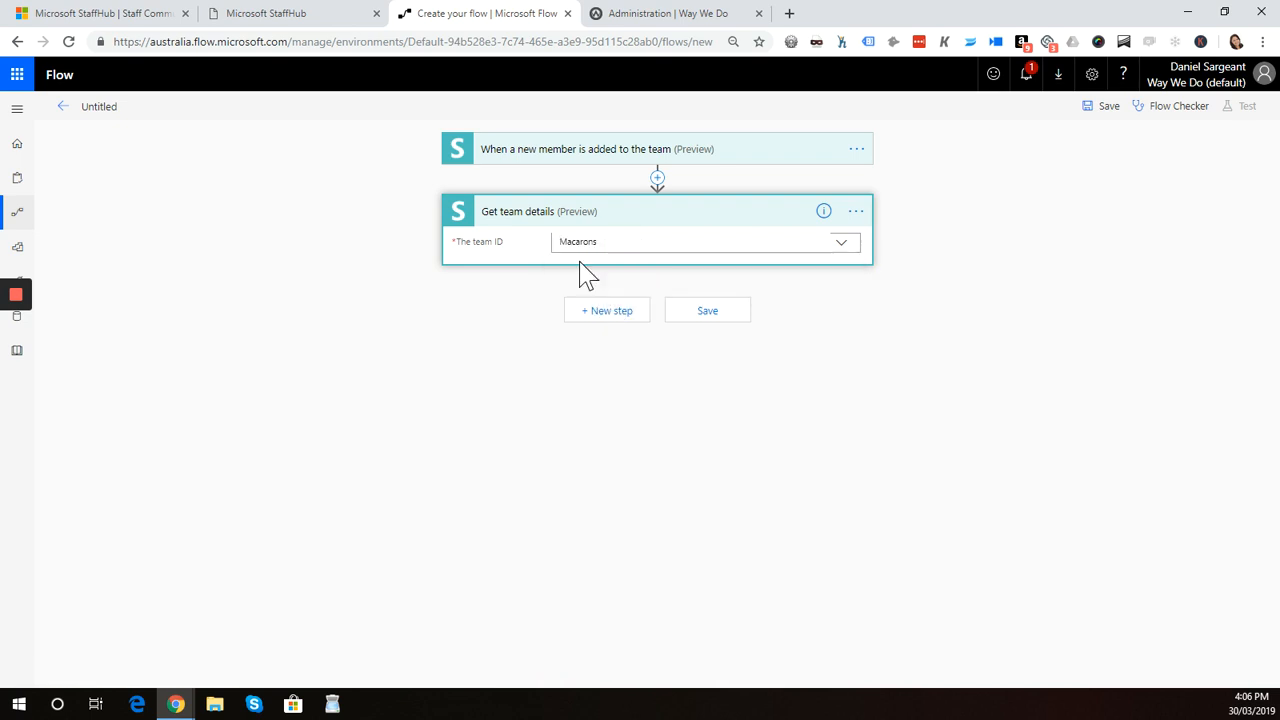
Add a Microsoft StaffHub 'Get a team member by ID' action and set its team ID to Macarons
click(612, 311)
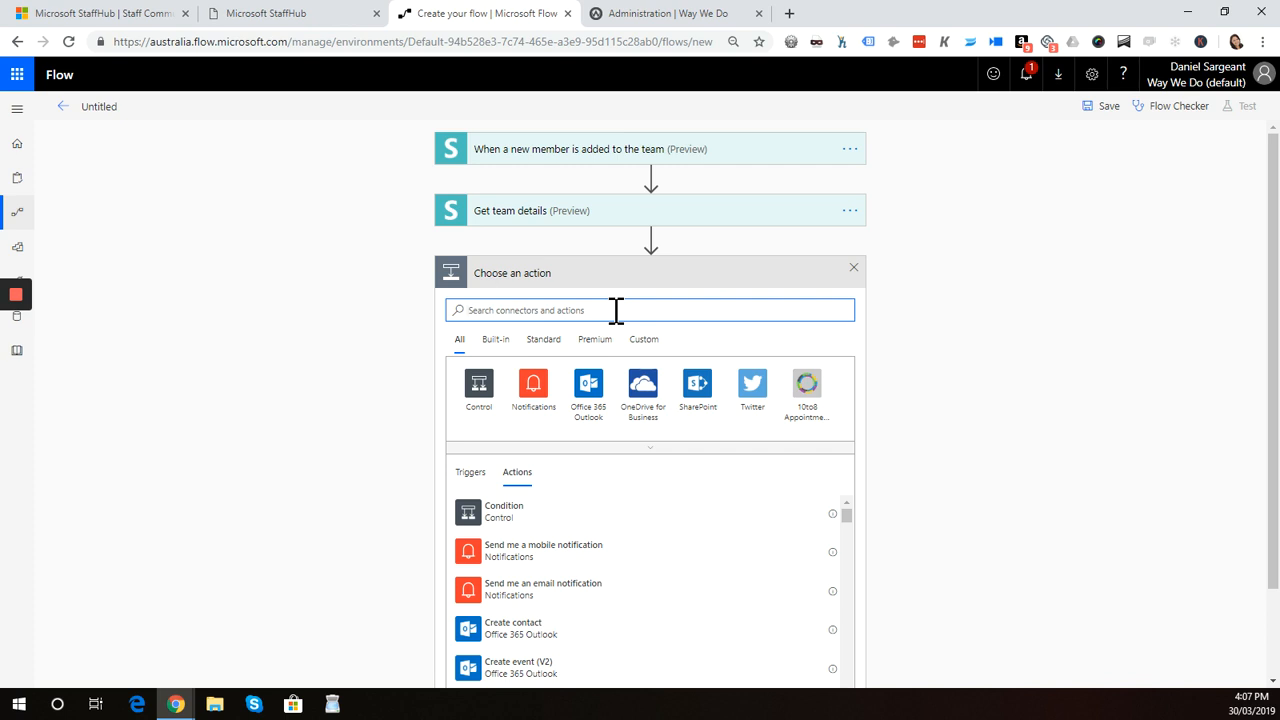
text(microsoft st)
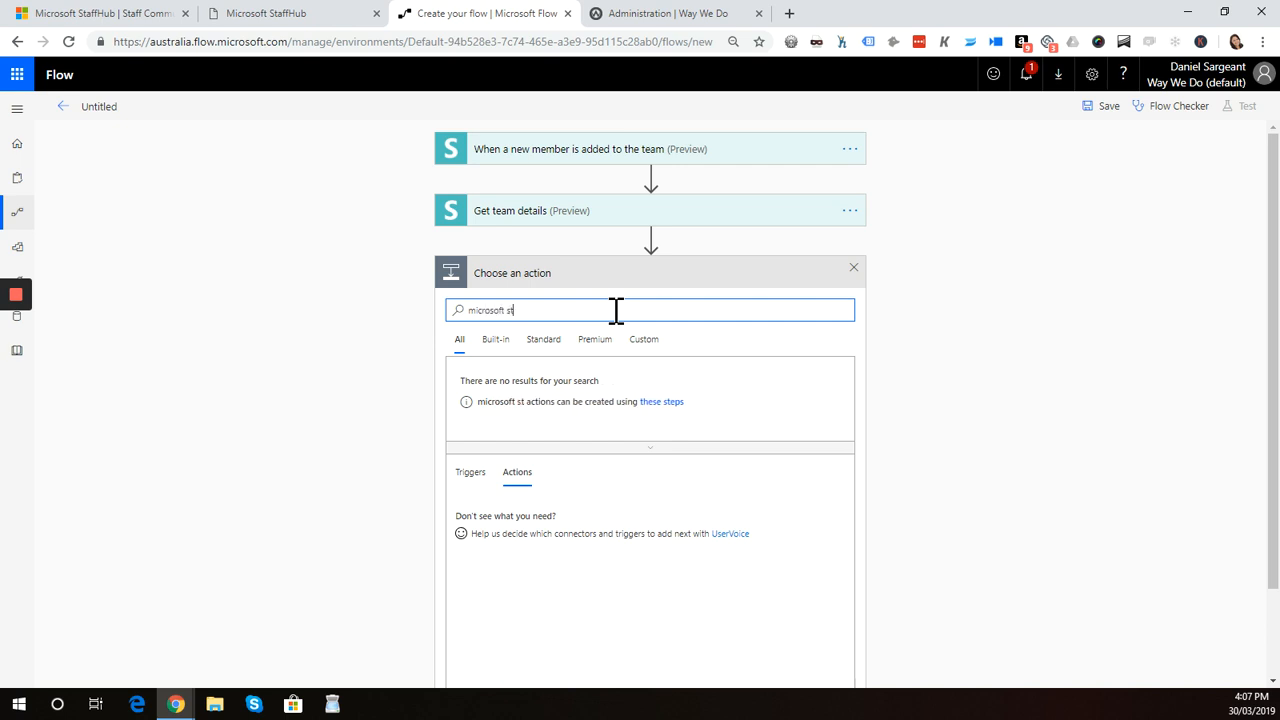
text(affhub)
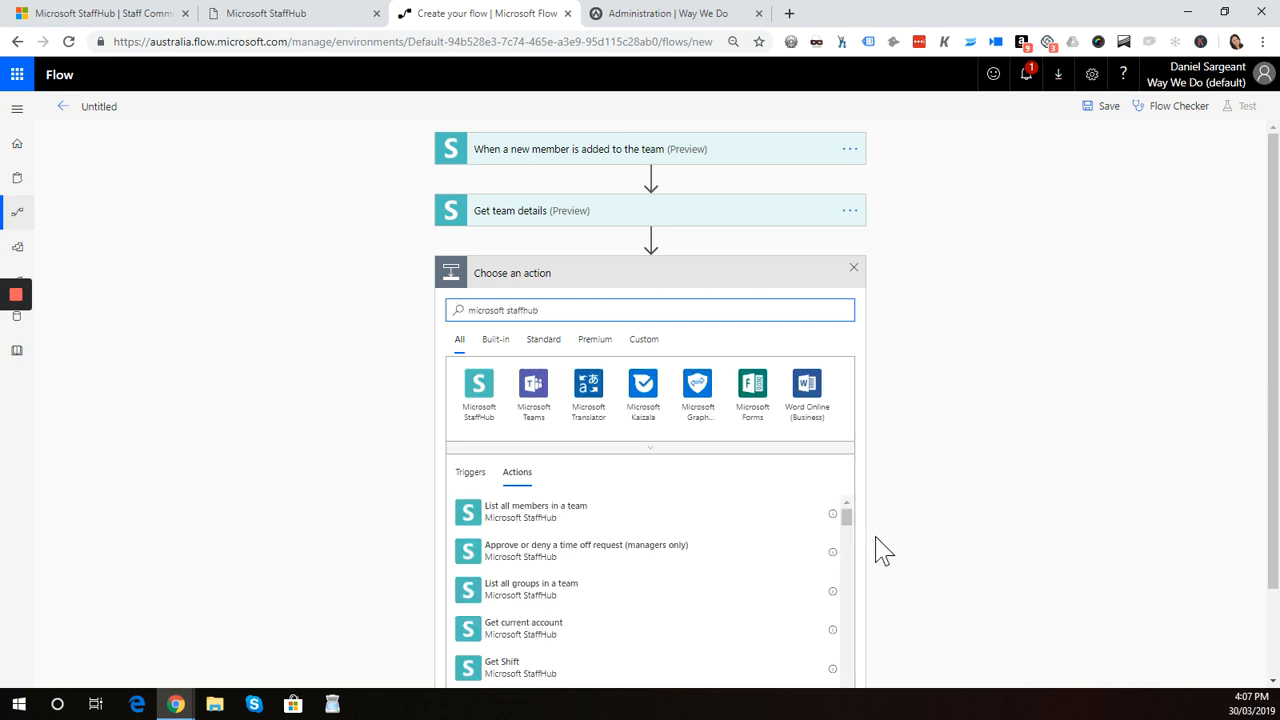
drag(1273, 380, 1275, 495)
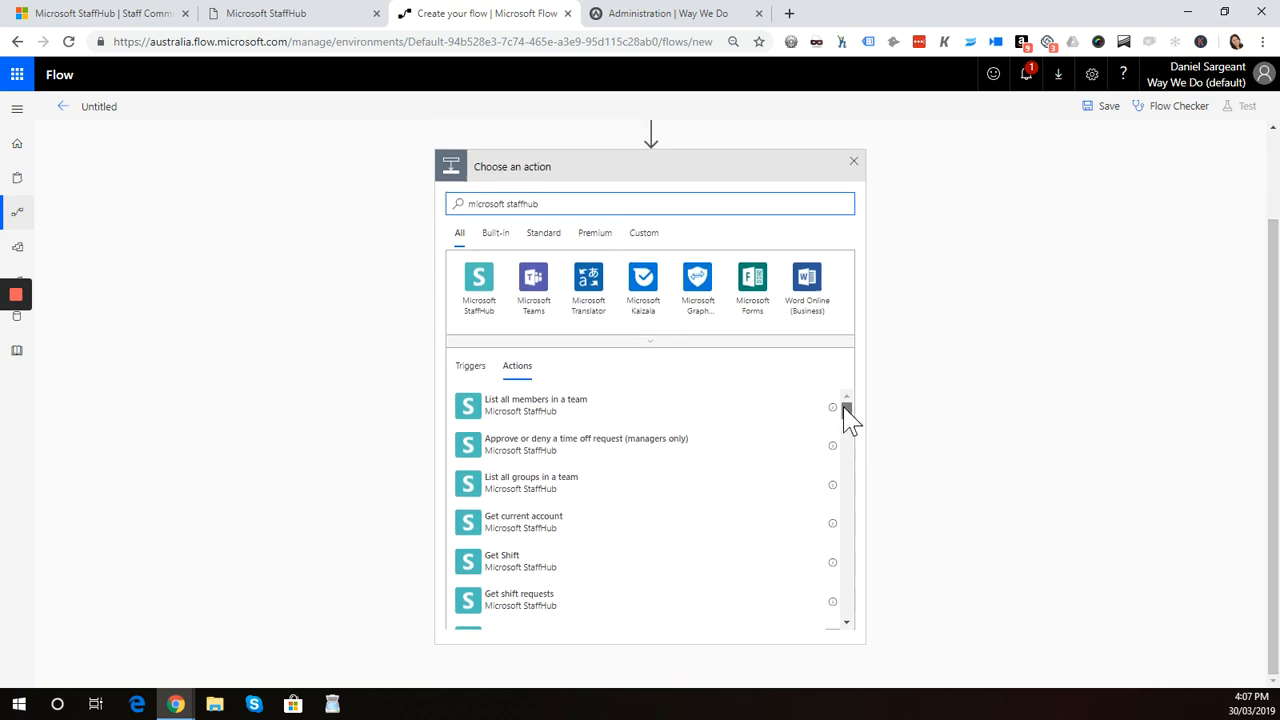
drag(844, 407, 845, 427)
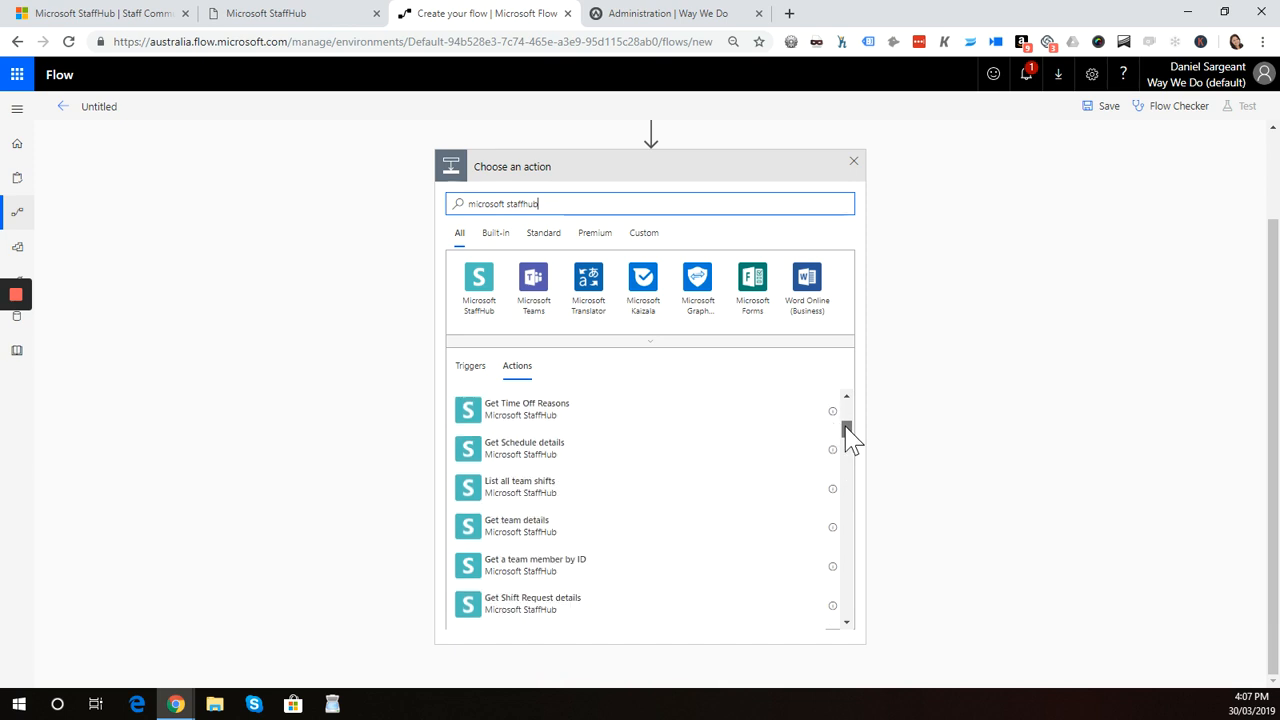
click(548, 580)
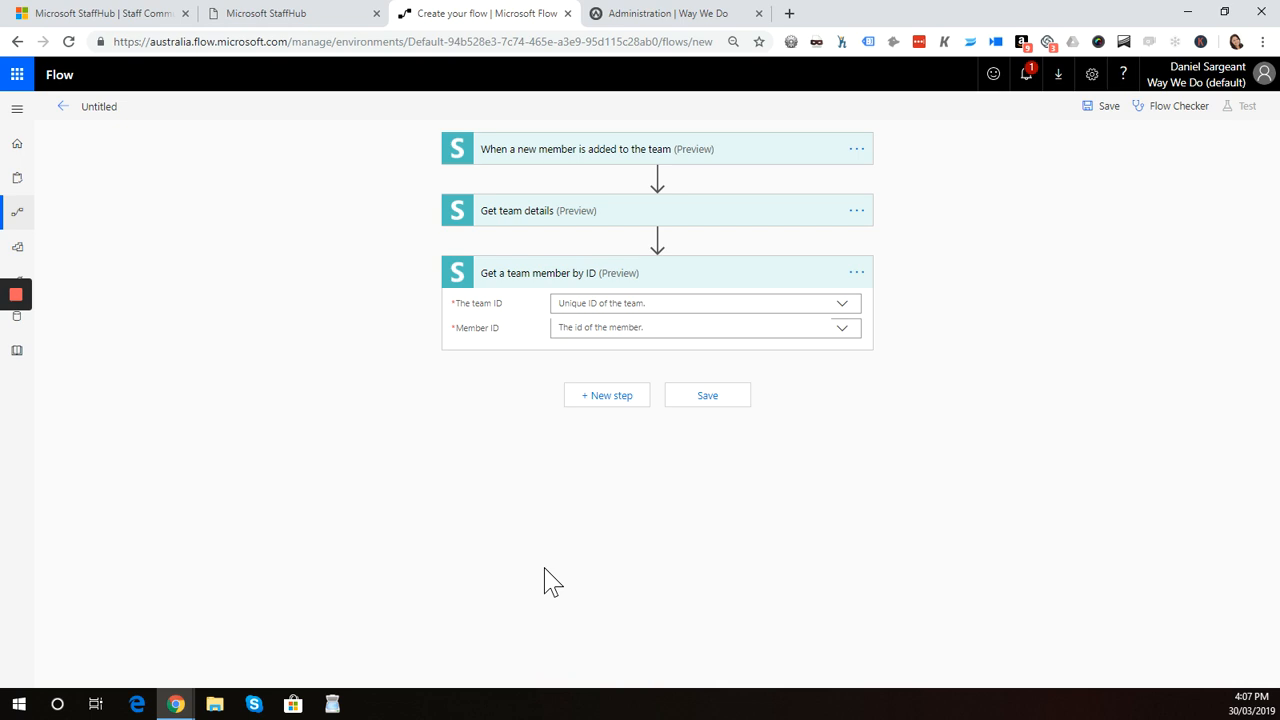
click(624, 304)
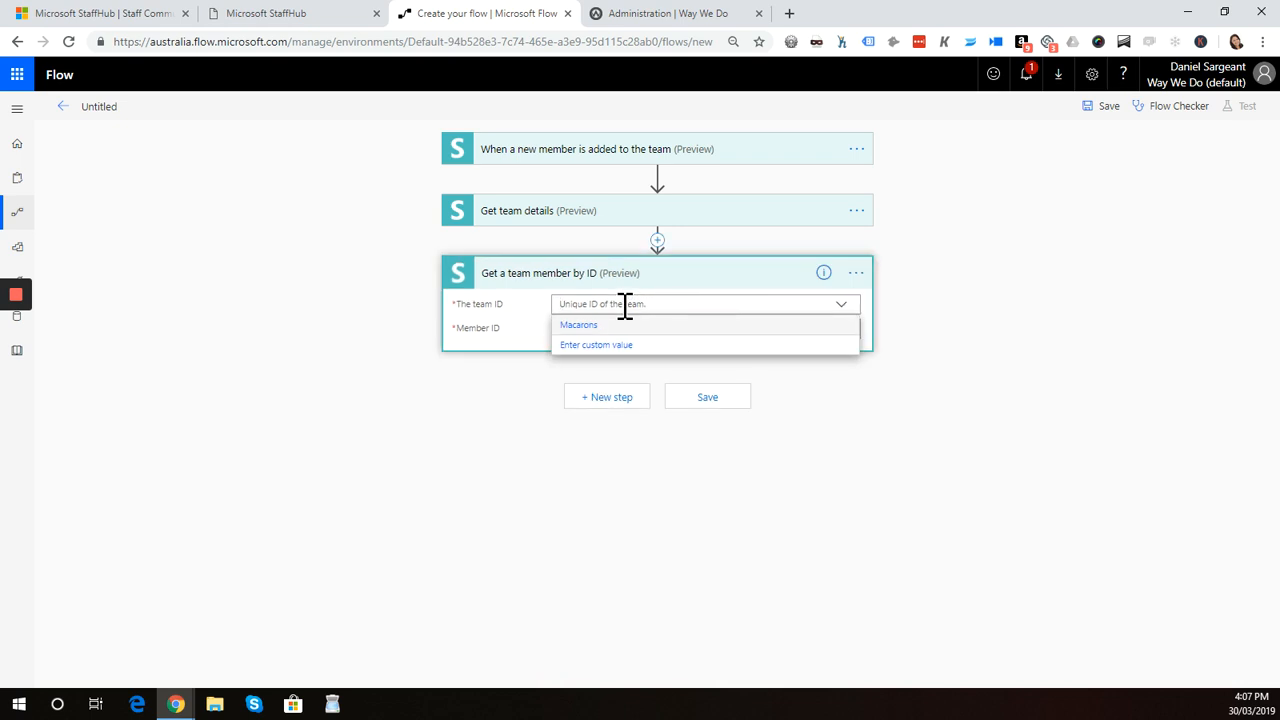
click(576, 327)
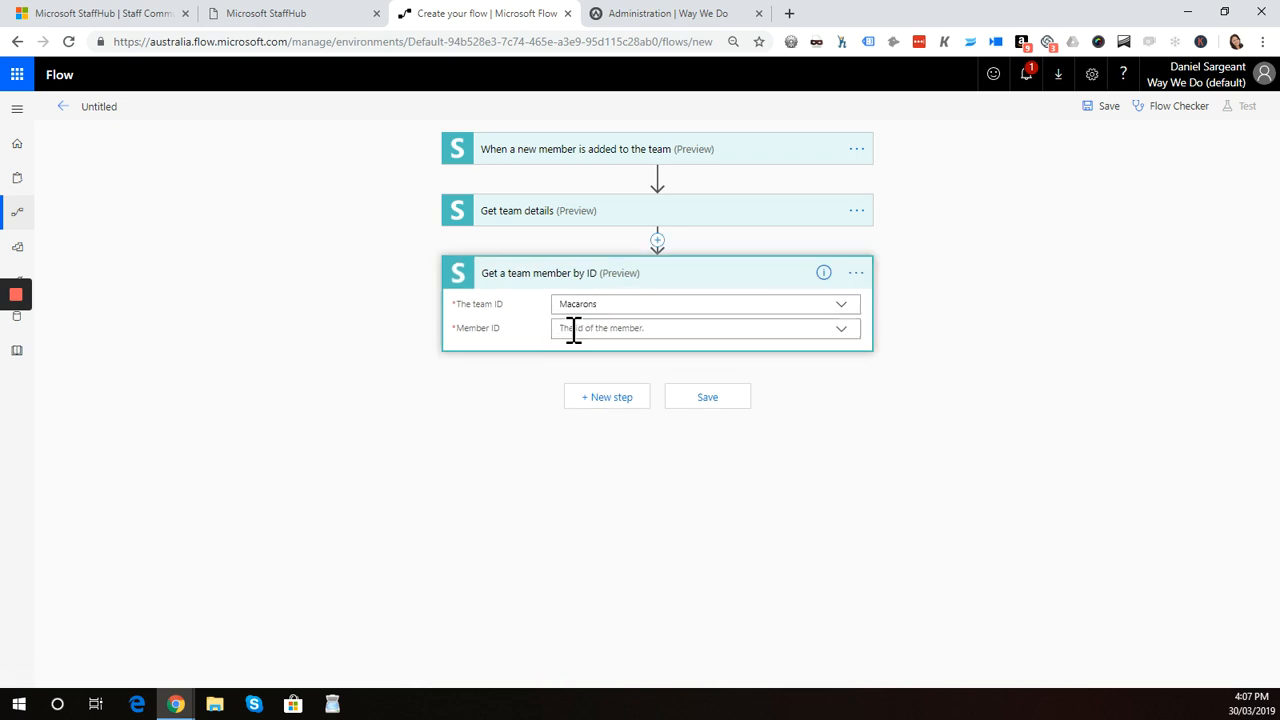
Set the action's member ID to the trigger's Resource Id dynamic content as a custom value
click(645, 329)
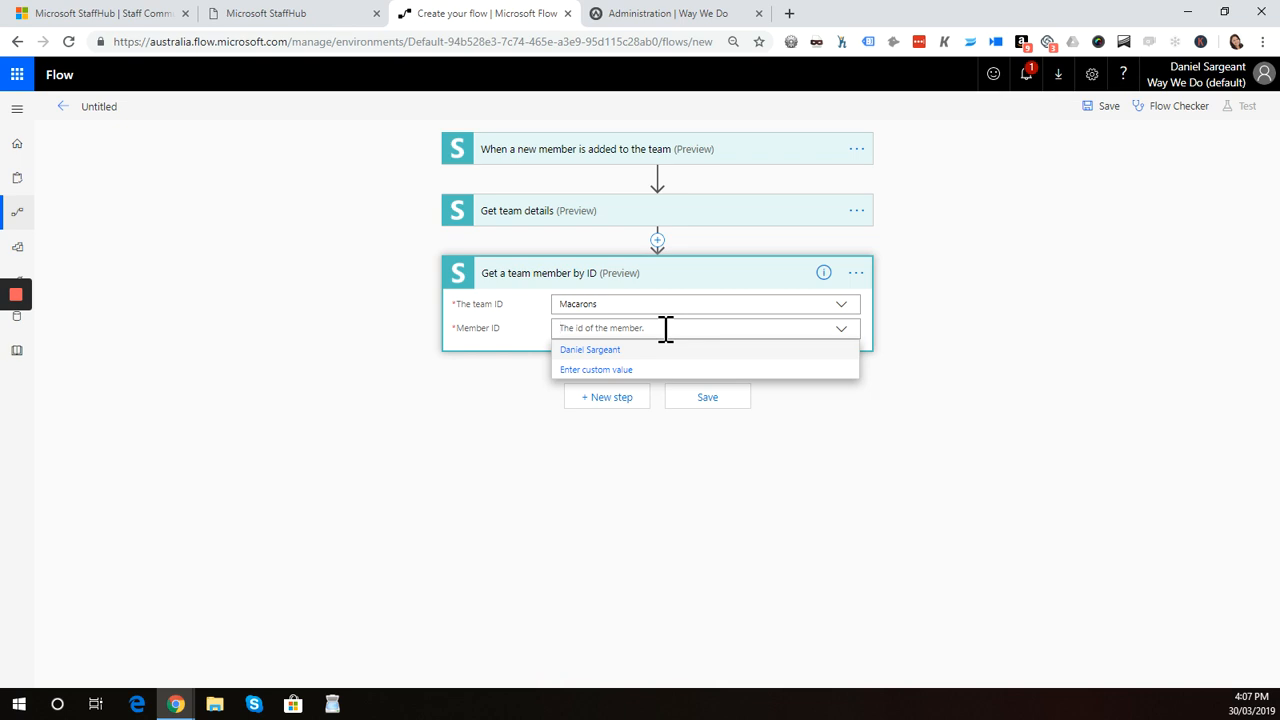
click(595, 370)
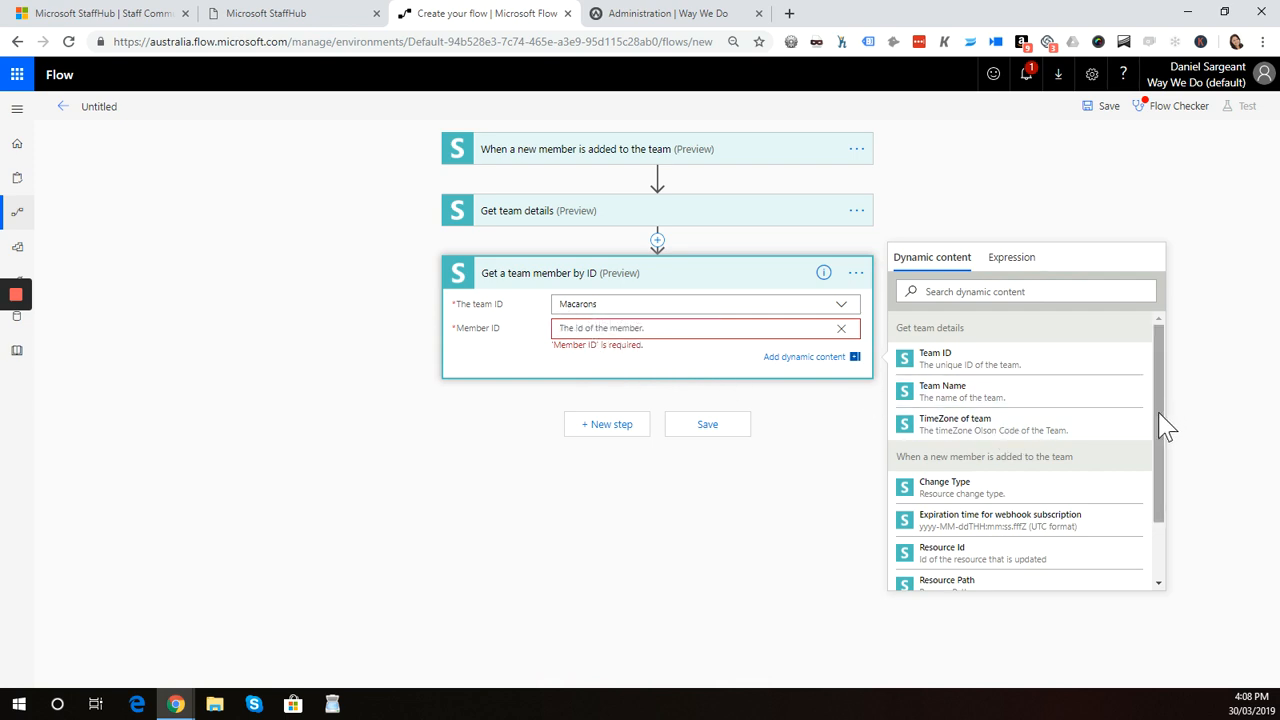
drag(1158, 412, 1166, 482)
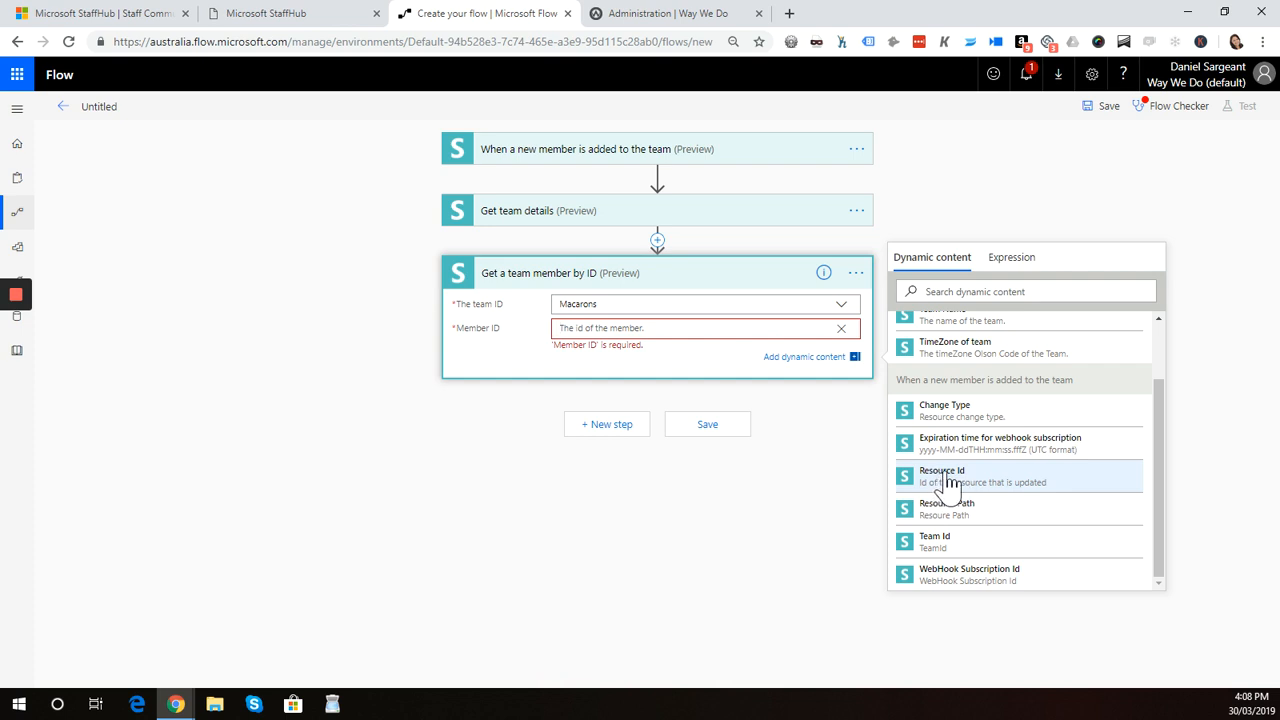
click(947, 487)
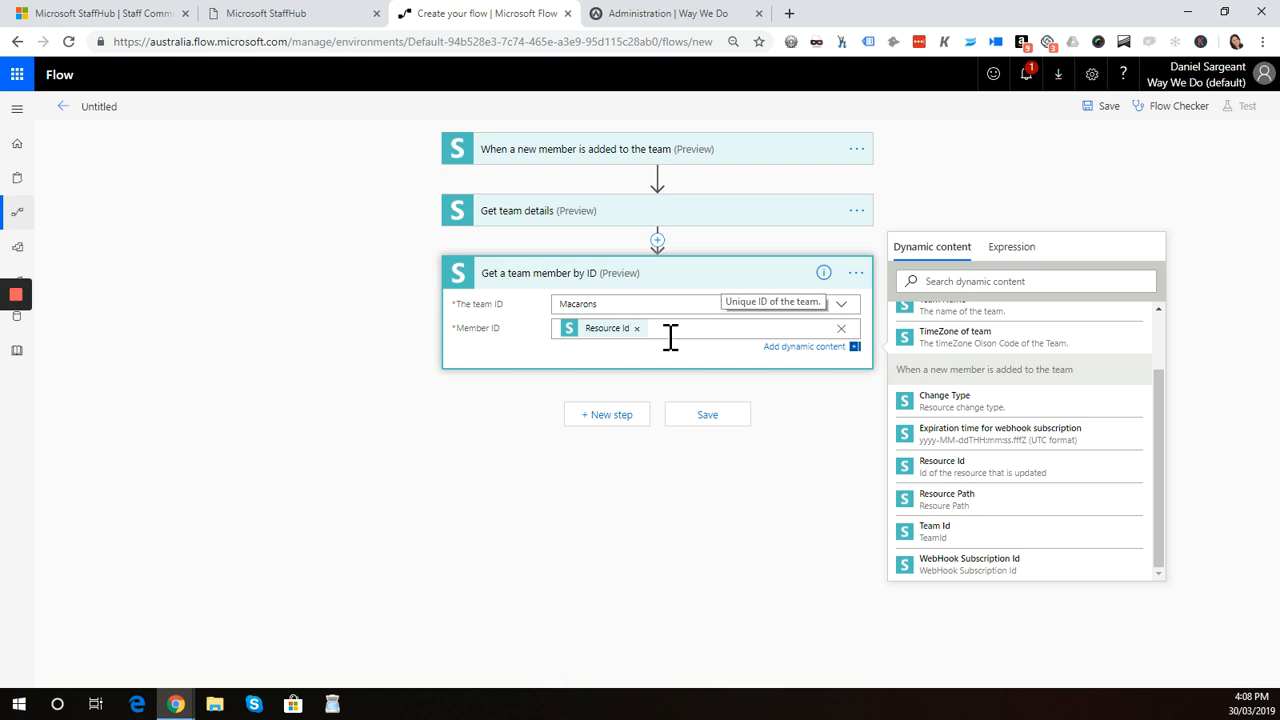
Add a Way We Do 'Add a New User' action as a new step after the team member lookup
click(622, 490)
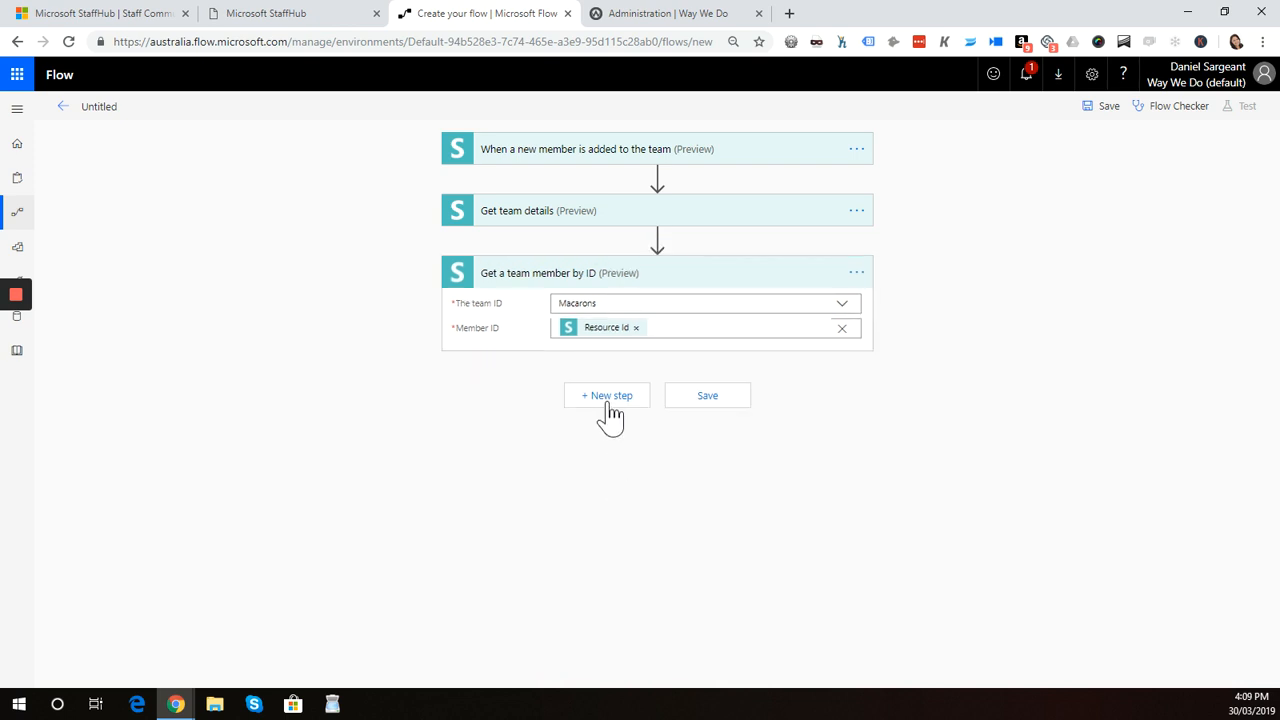
click(606, 400)
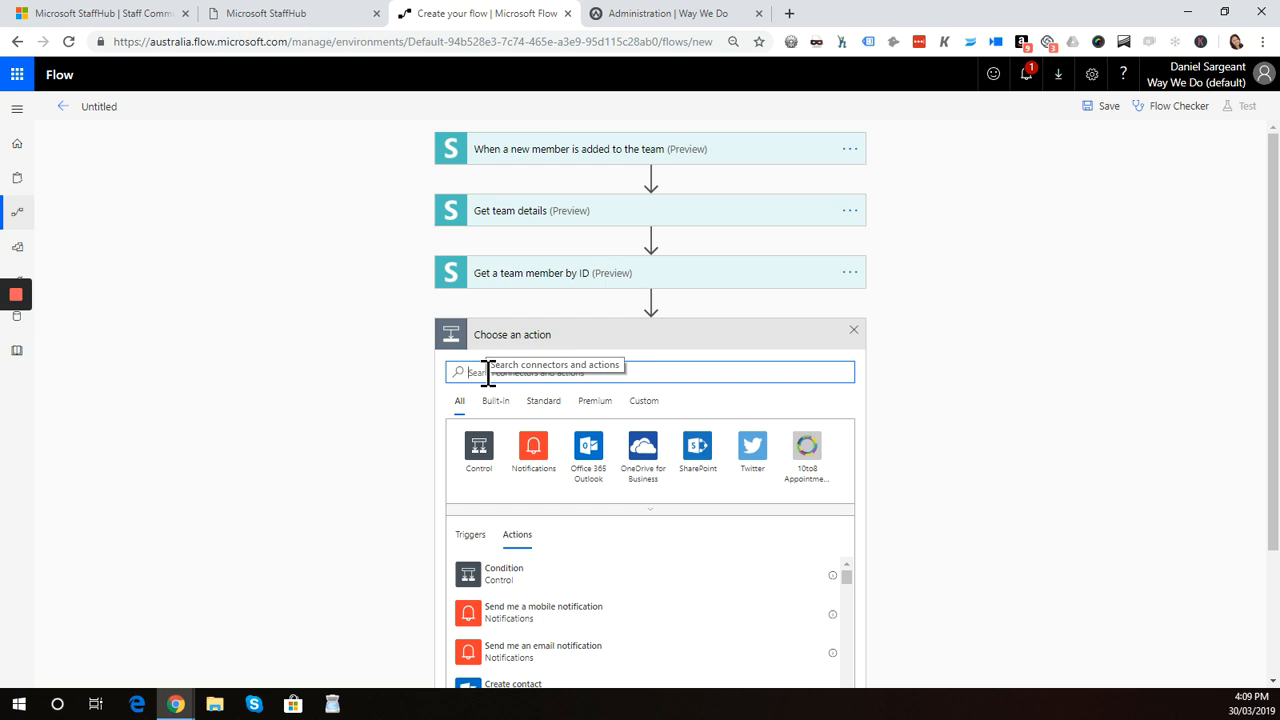
text(Way We Do)
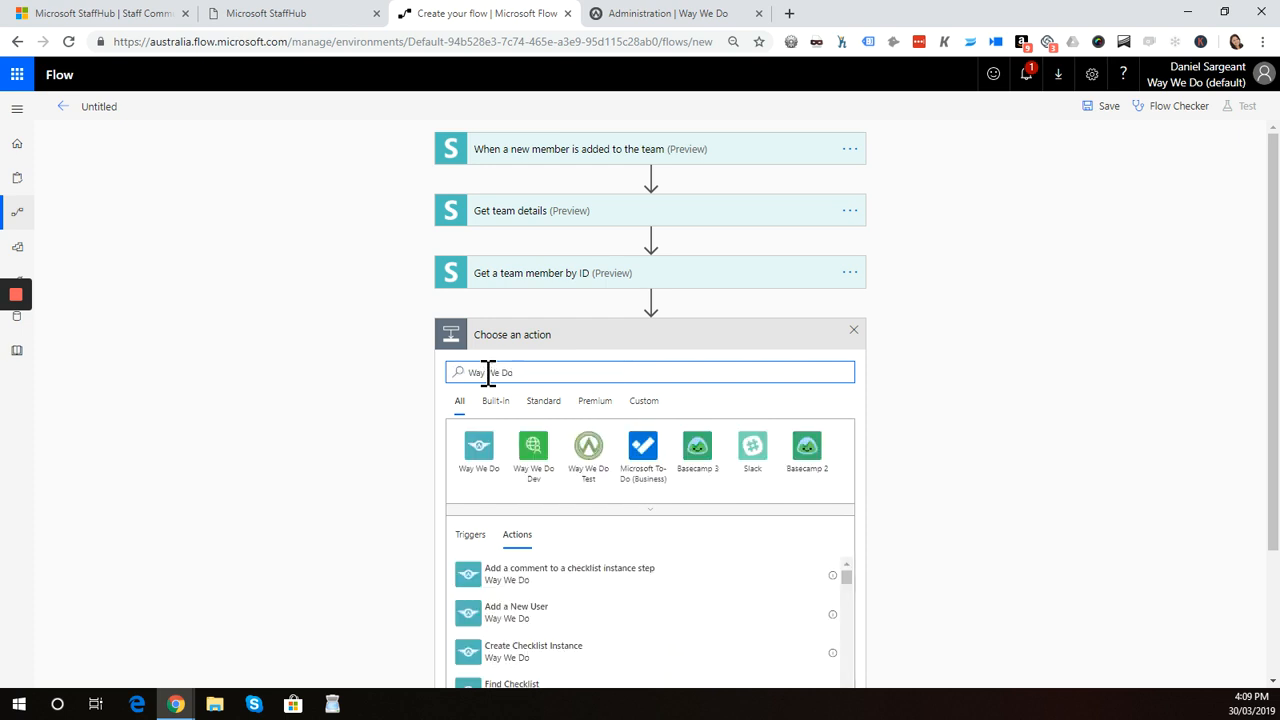
drag(1275, 352, 1271, 491)
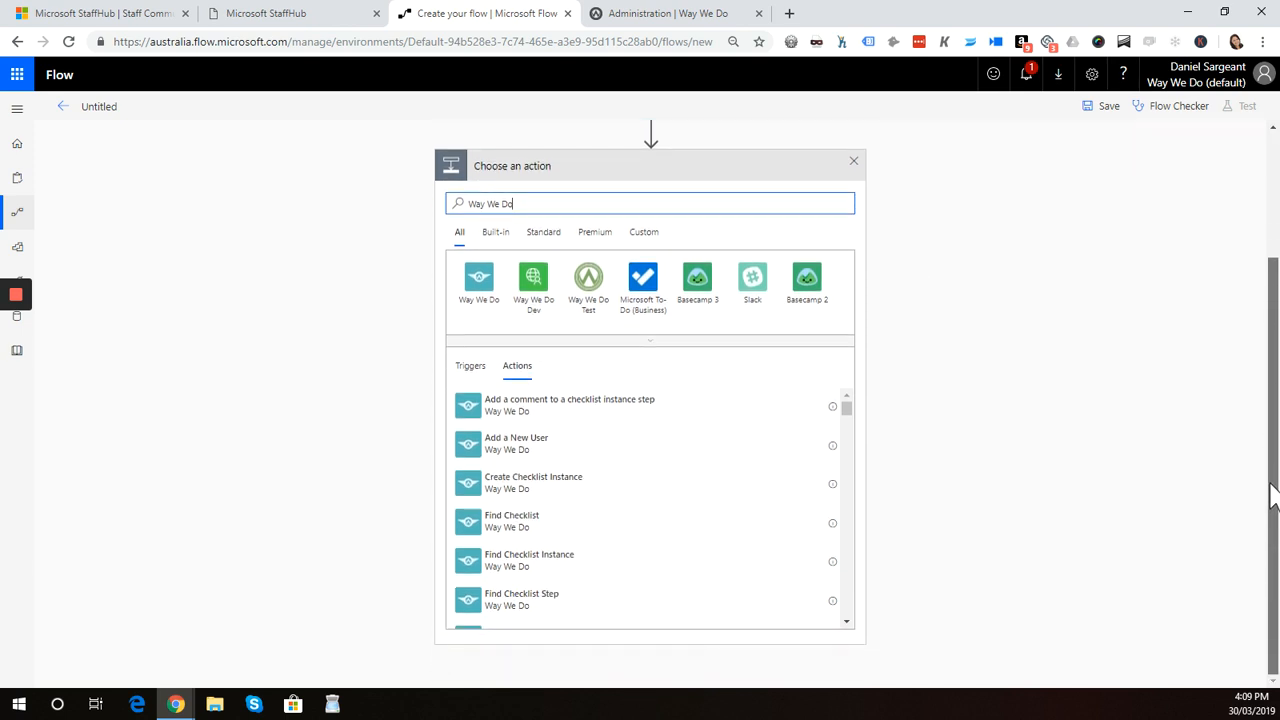
click(540, 455)
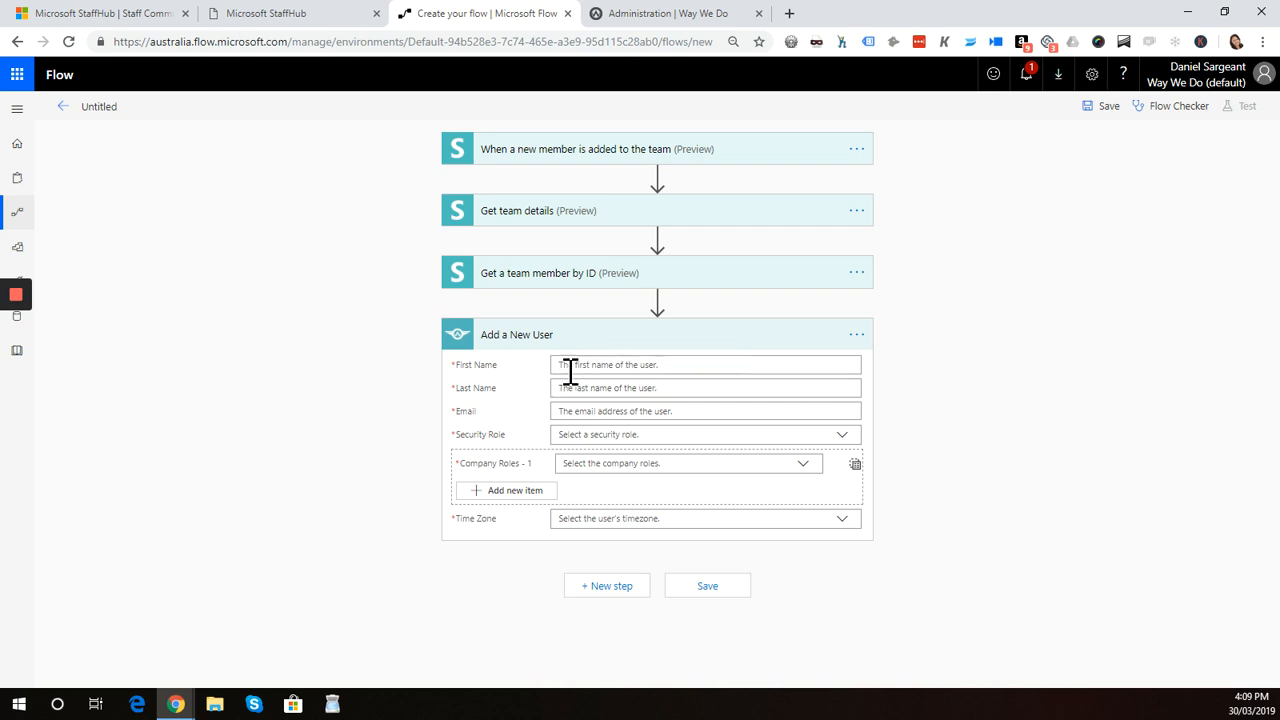
Fill the user's First Name, Last Name and Email with the team member's First Name, Last Name and Email dynamic content
click(598, 364)
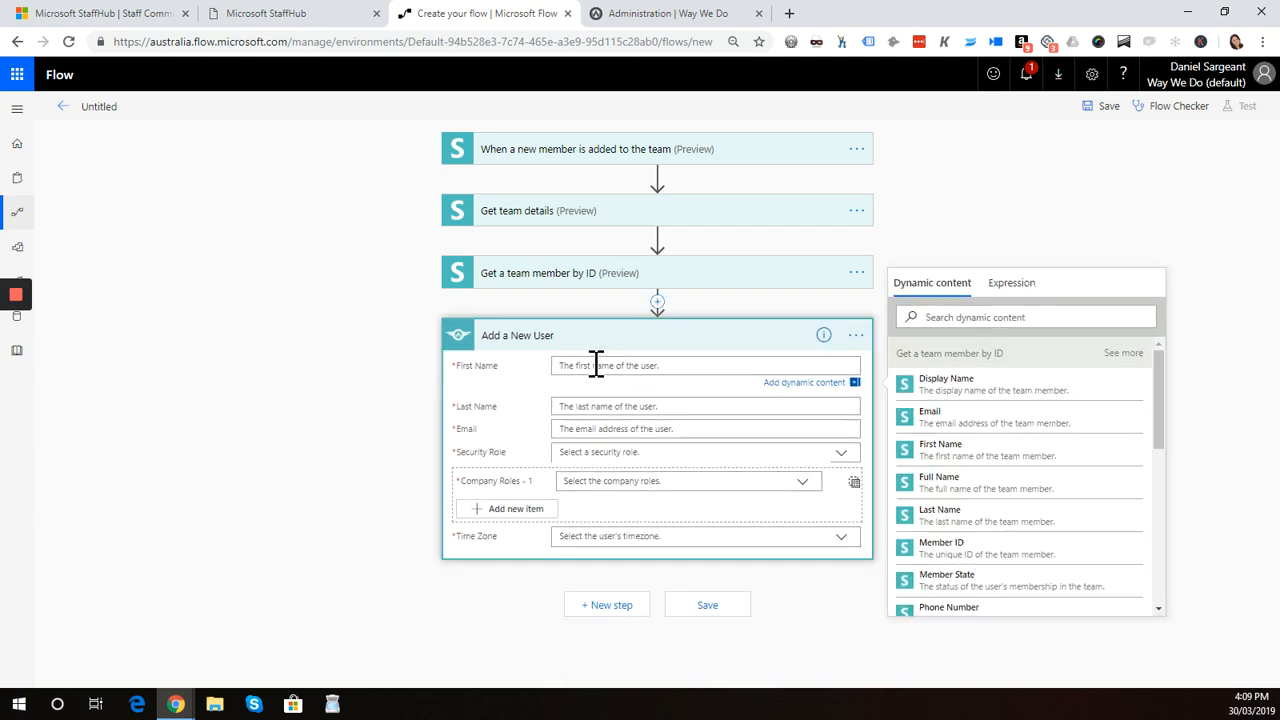
click(948, 455)
click(618, 410)
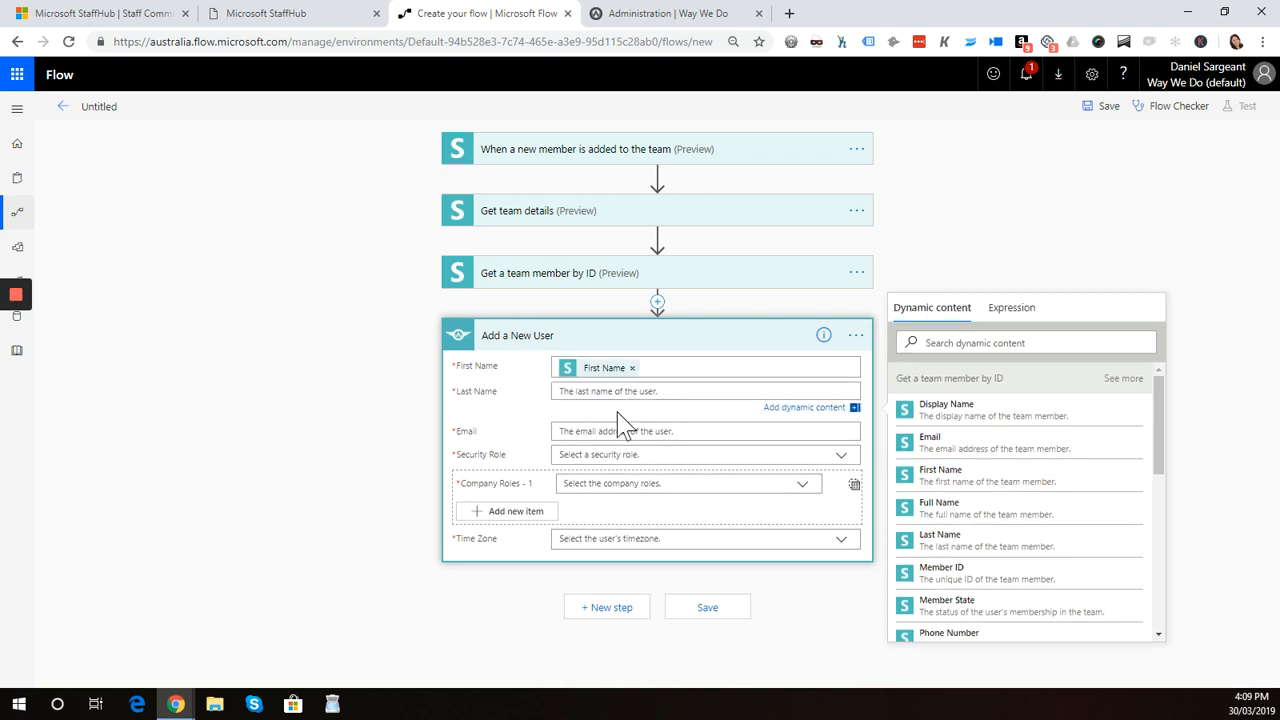
click(945, 545)
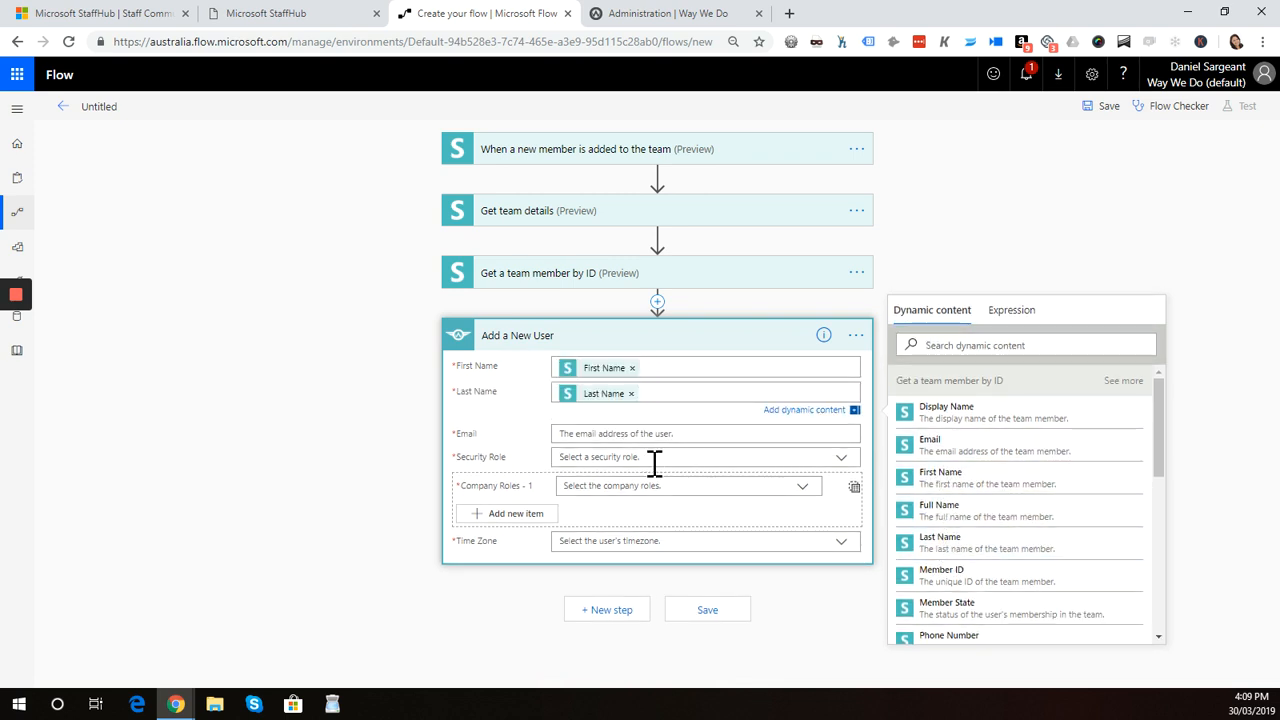
click(626, 436)
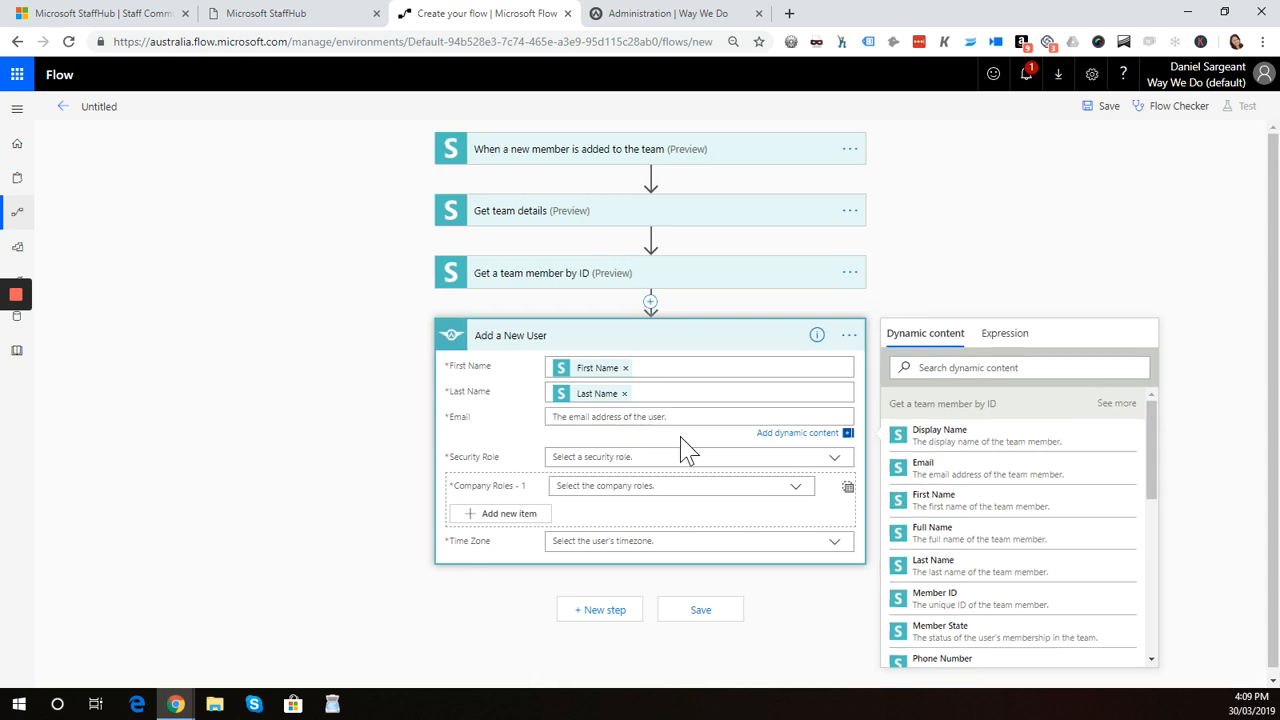
click(930, 478)
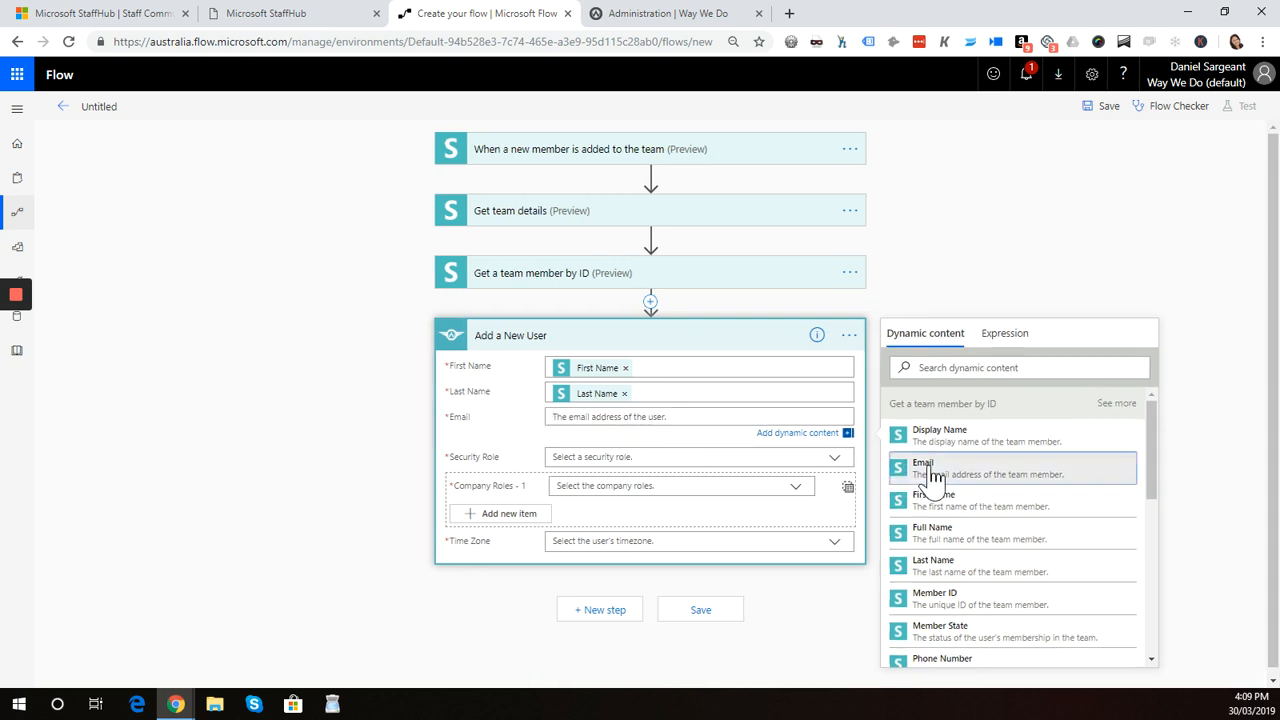
Set the new user's security role to User and the first company role to Bakery Assistant
click(638, 460)
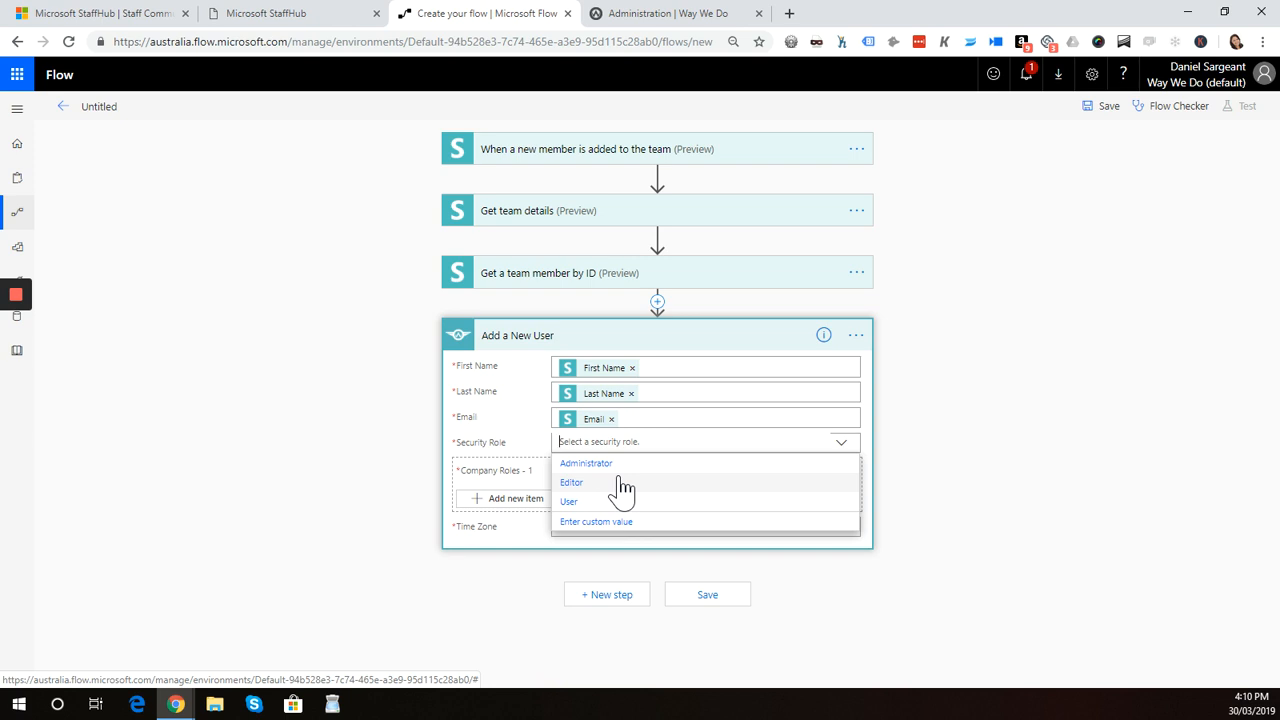
click(570, 502)
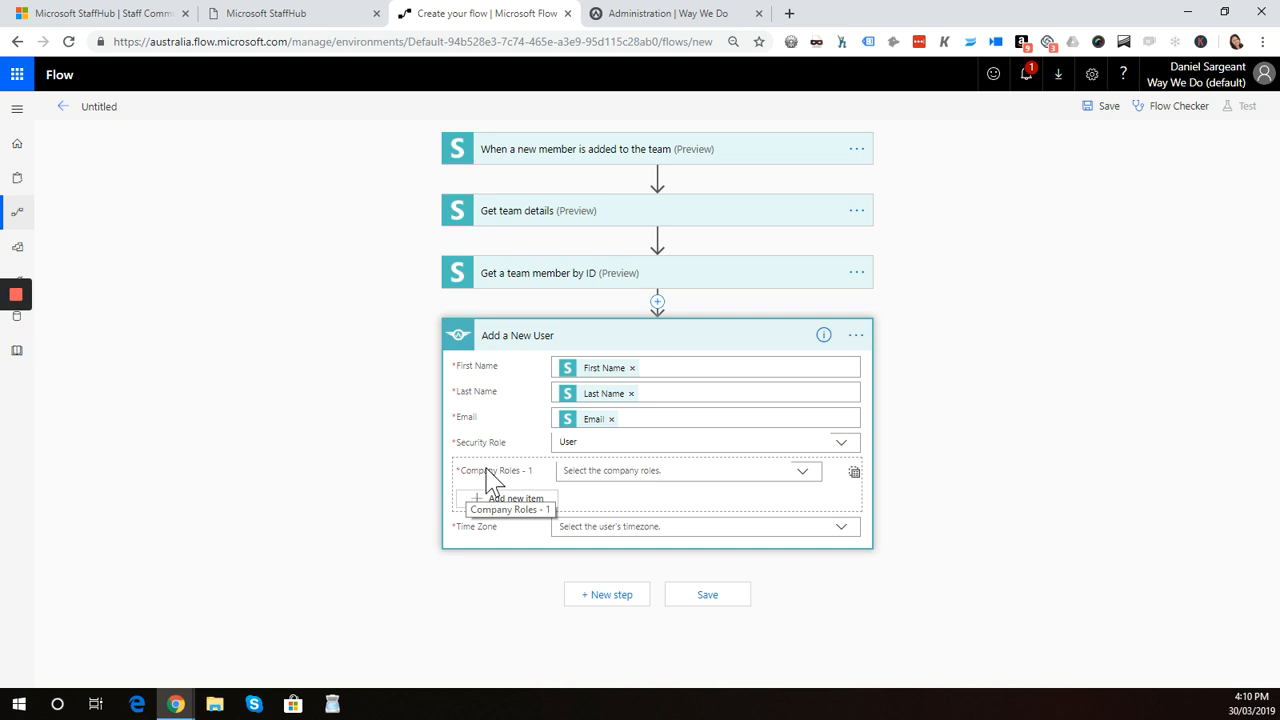
click(682, 472)
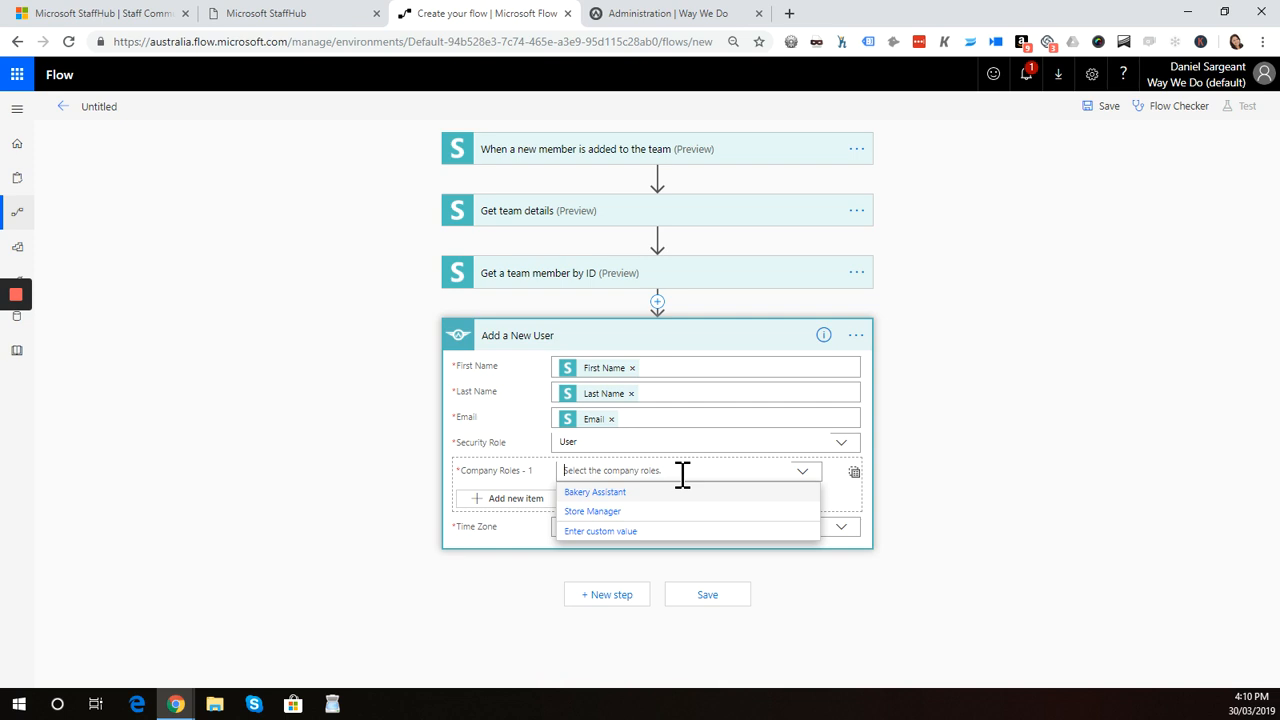
click(608, 493)
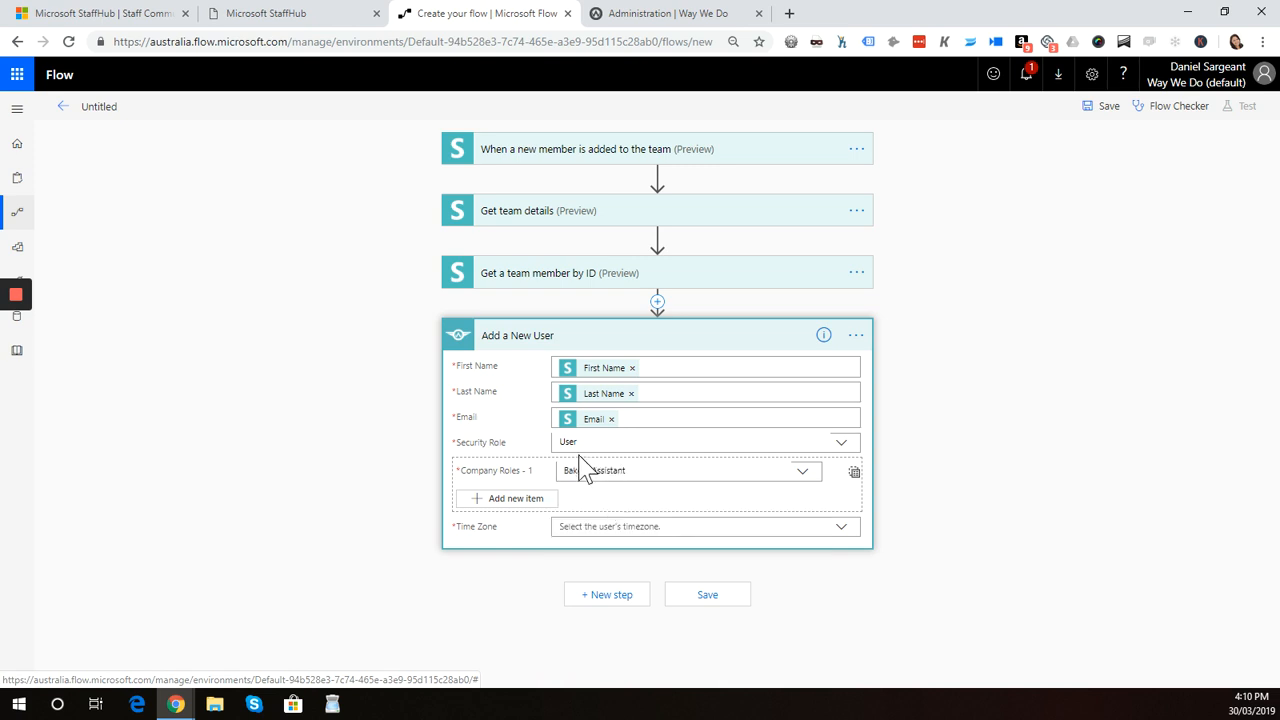
click(643, 472)
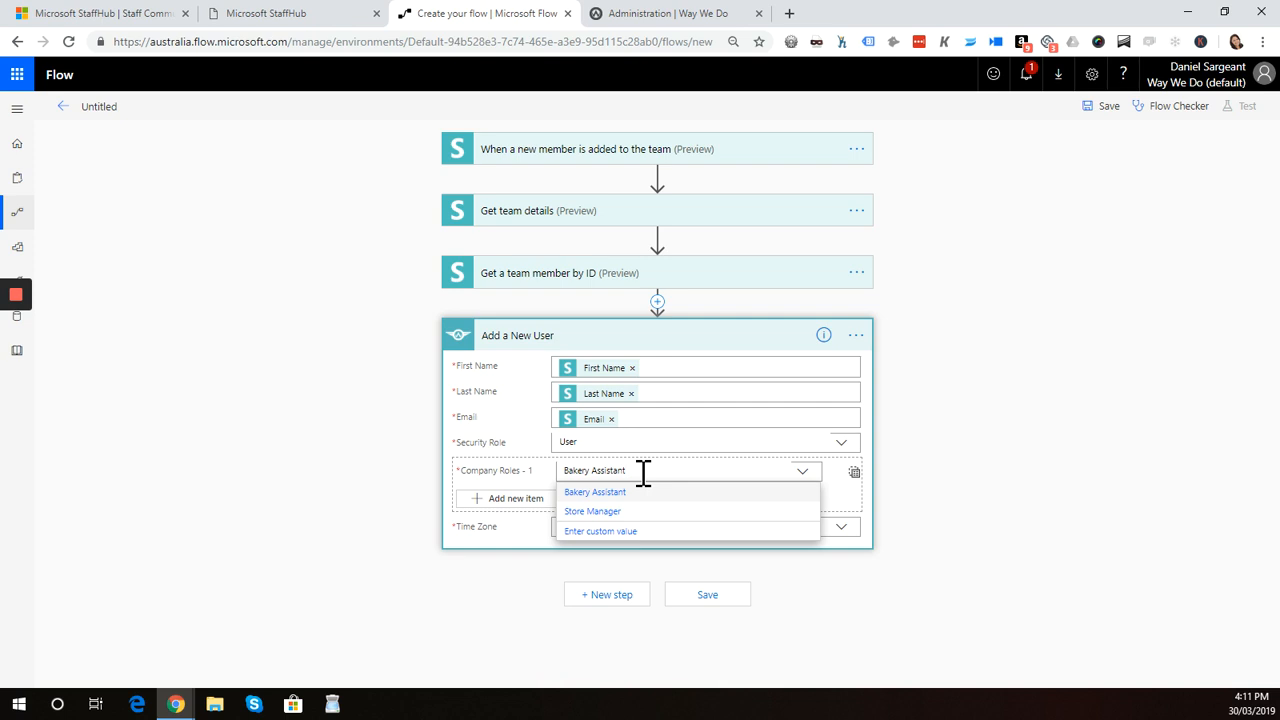
click(628, 493)
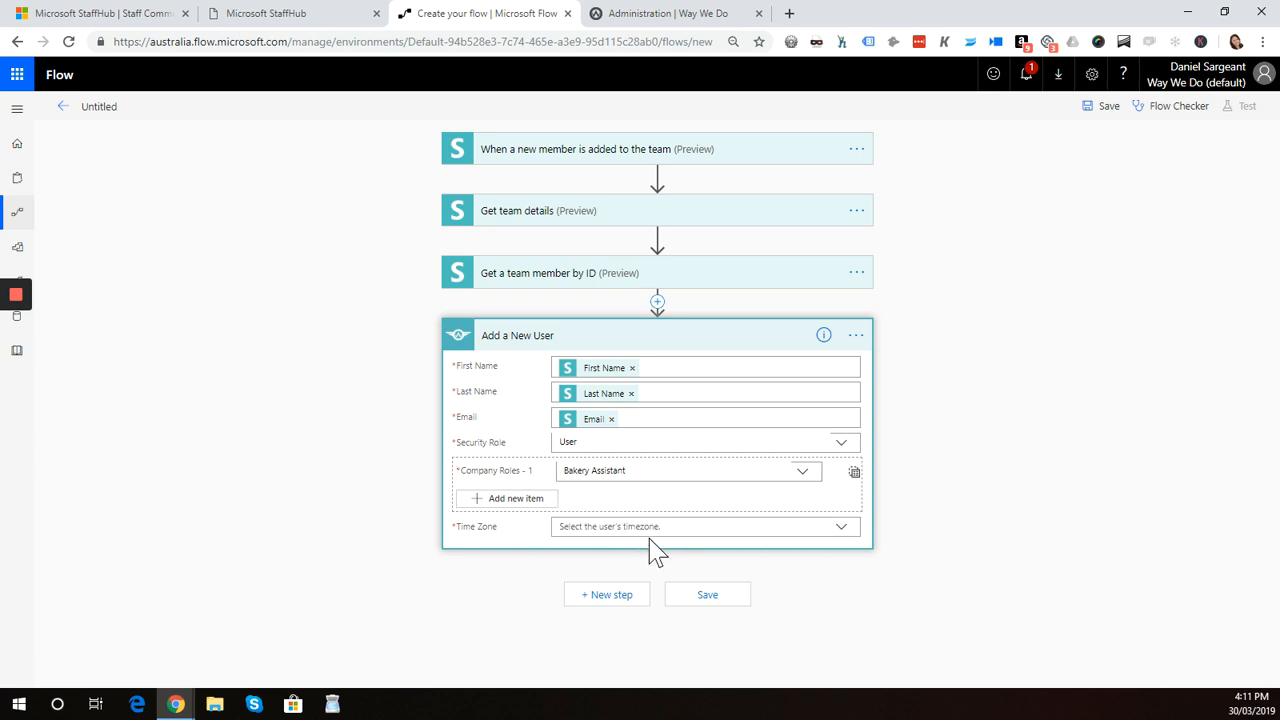
Try setting the time zone to the team's 'TimeZone of team' dynamic content as a custom value
click(680, 527)
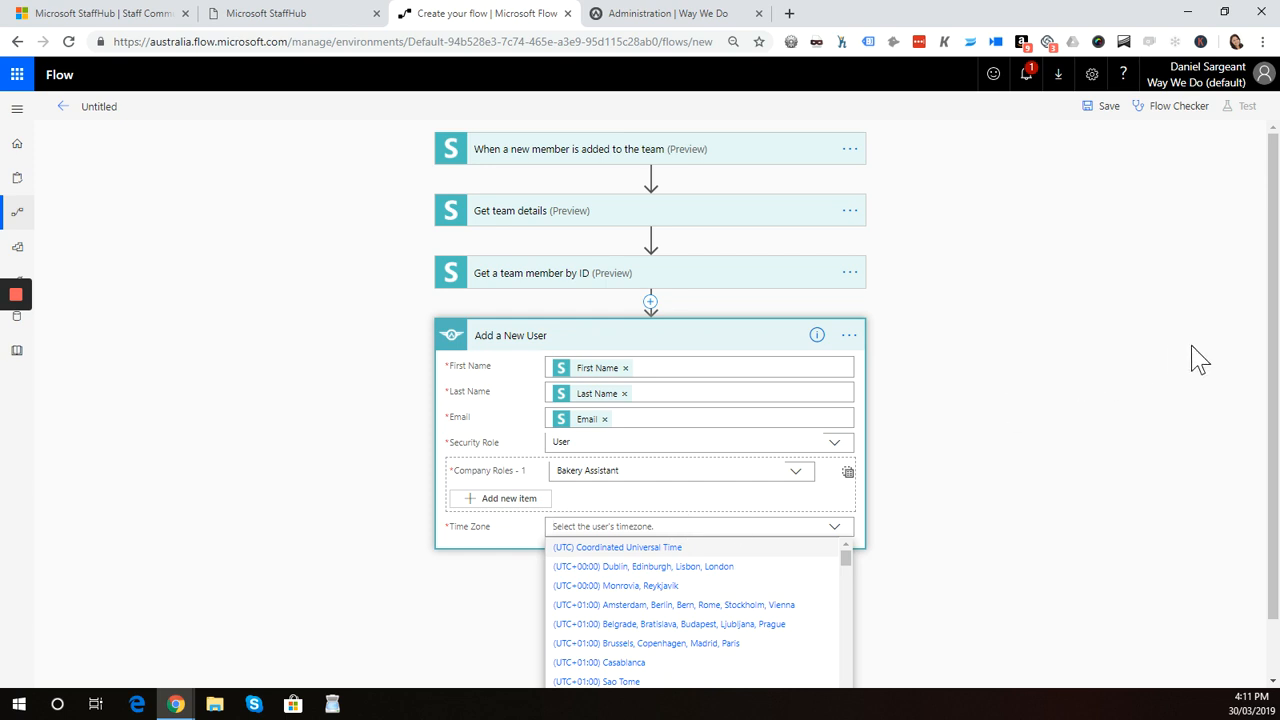
drag(1266, 357, 1272, 428)
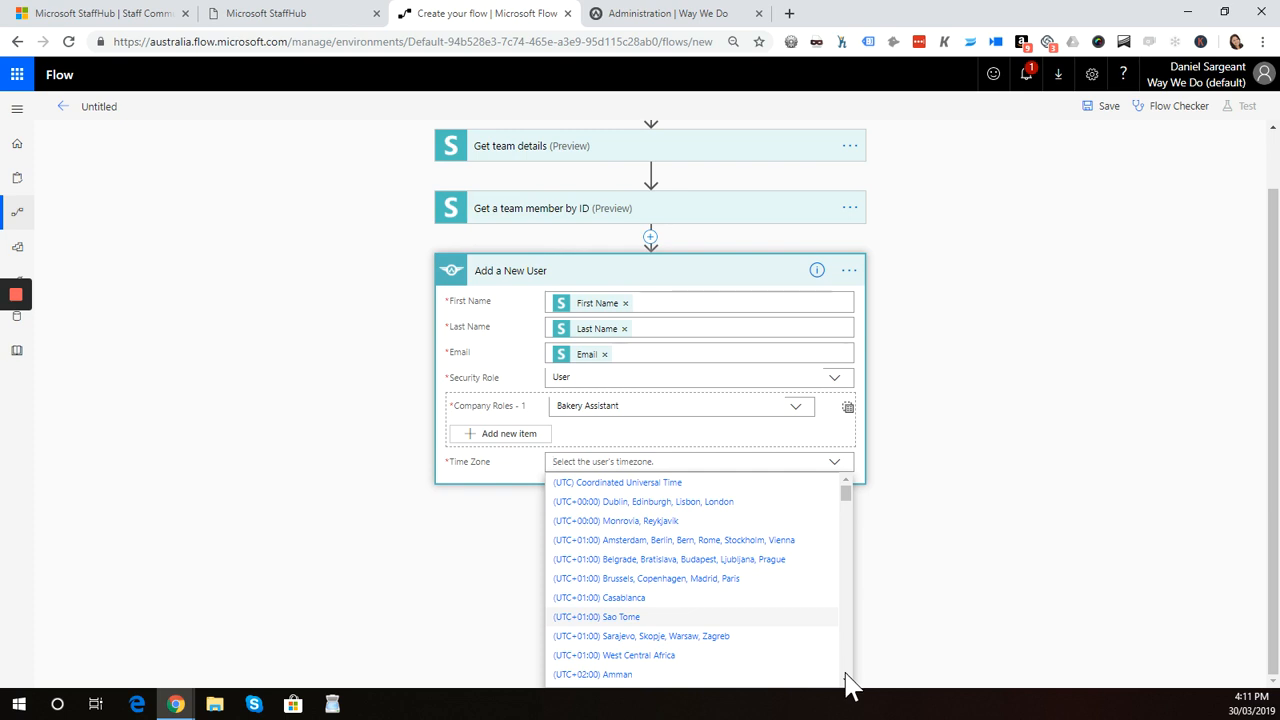
drag(845, 496, 855, 690)
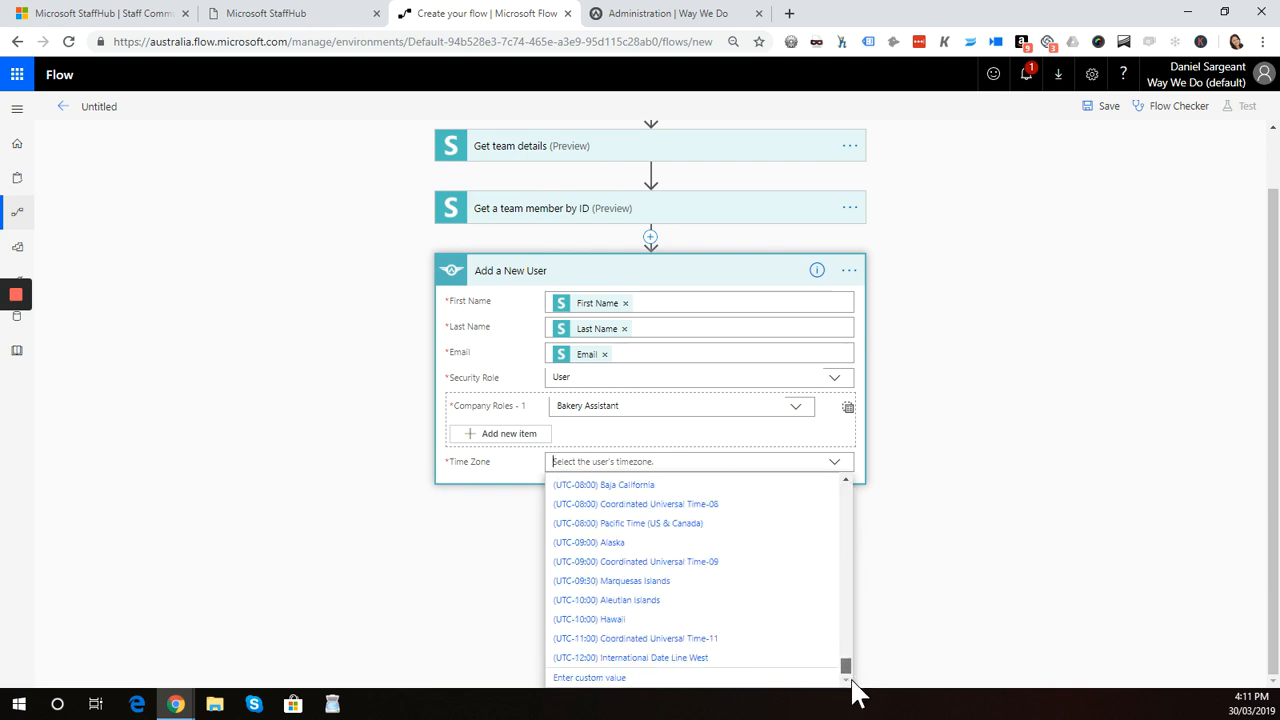
click(600, 681)
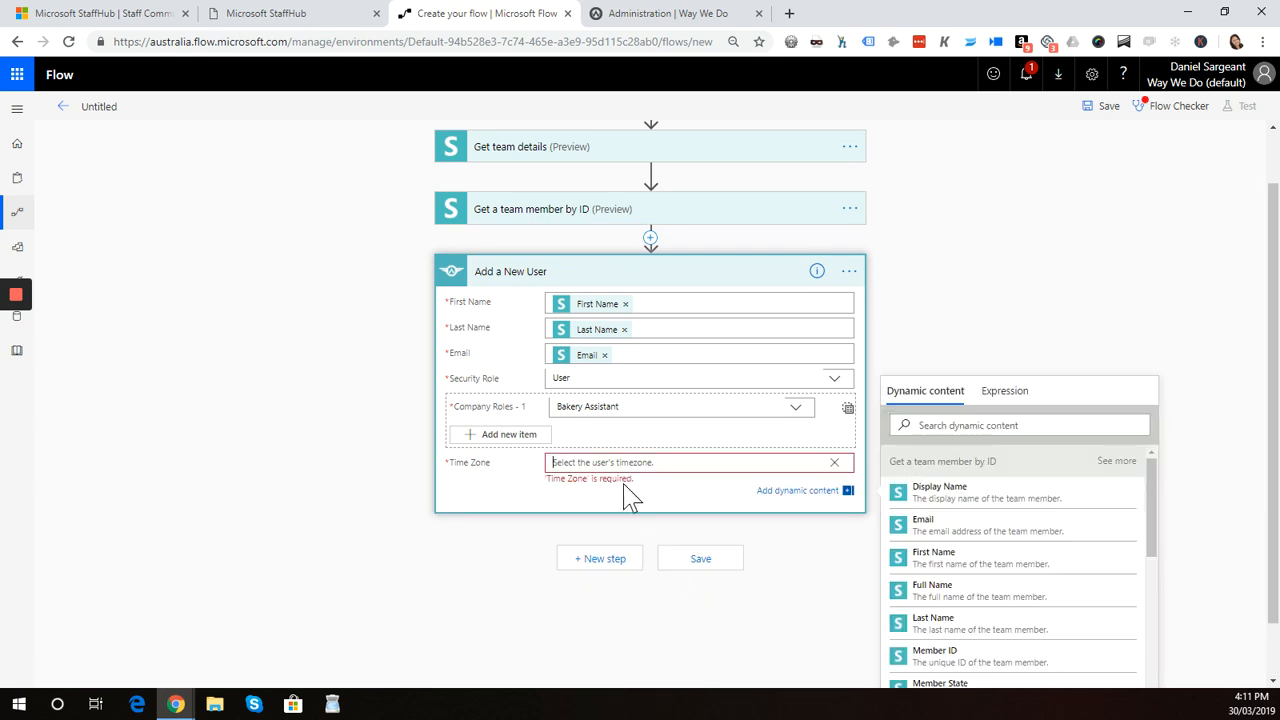
drag(1155, 508, 1157, 626)
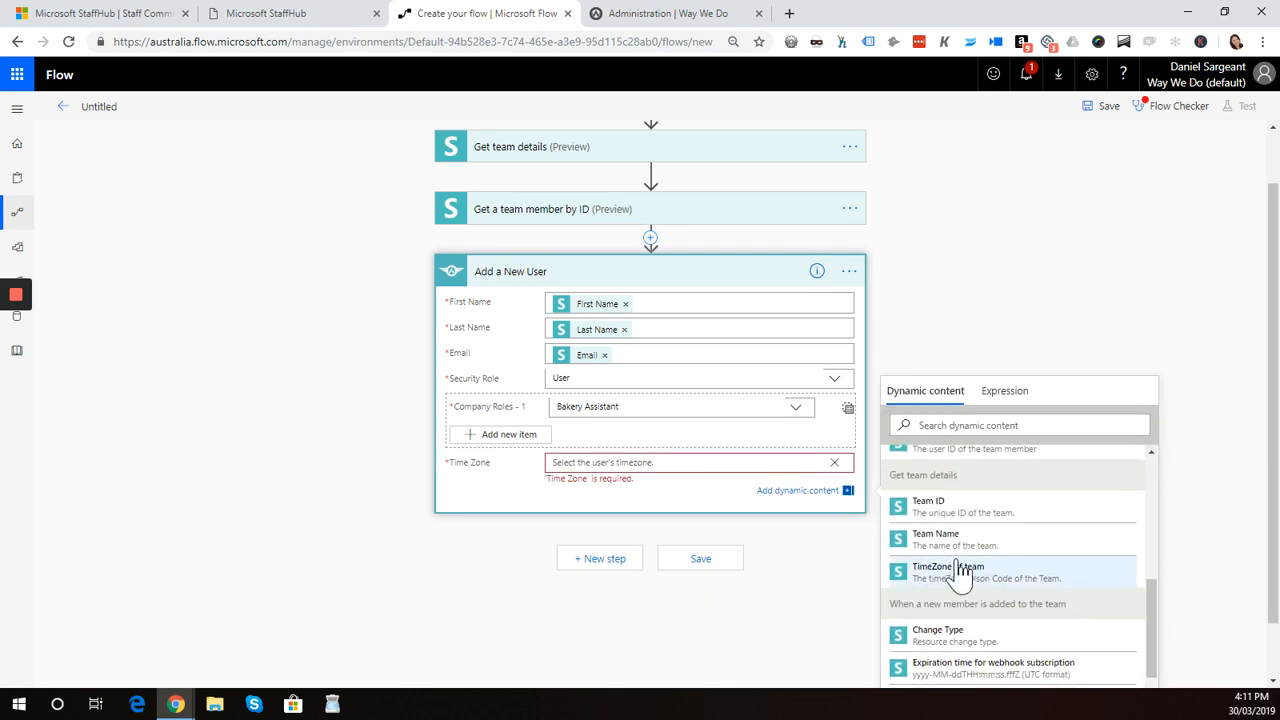
click(946, 594)
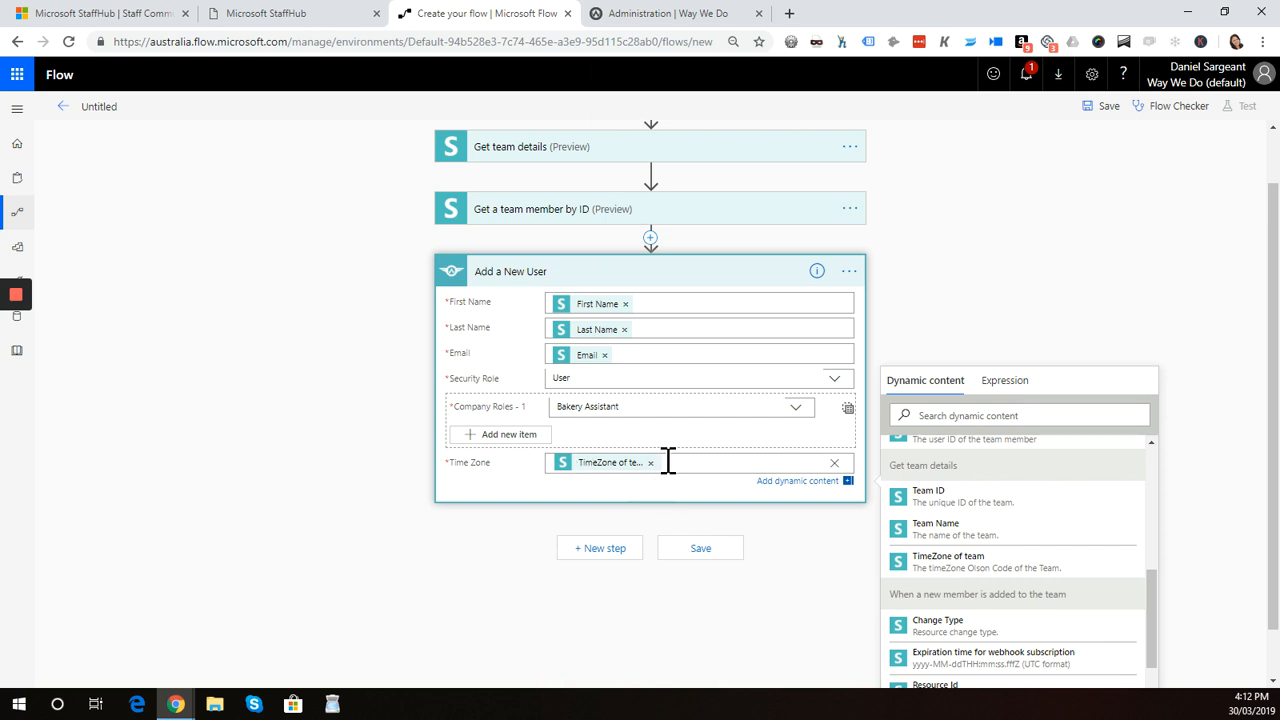
Set the time zone to (UTC-05:00) Eastern Time (US & Canada) and save the flow
click(834, 463)
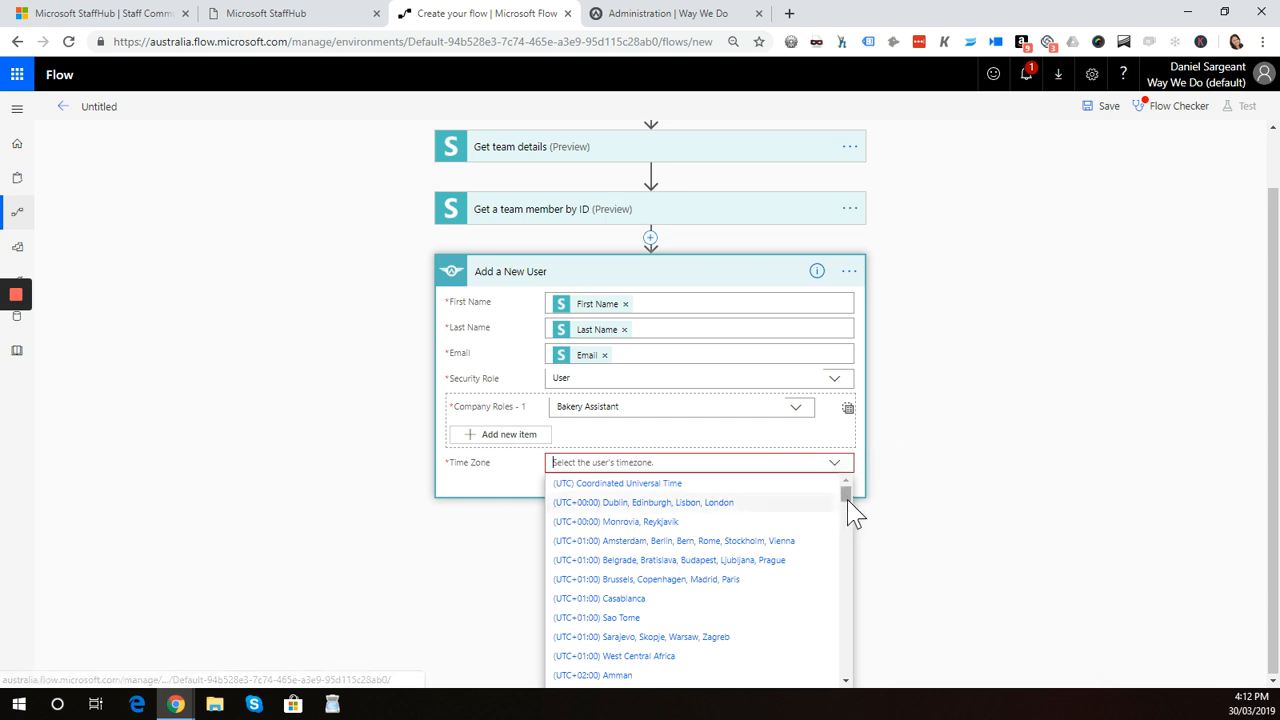
drag(847, 502, 846, 627)
drag(848, 638, 848, 641)
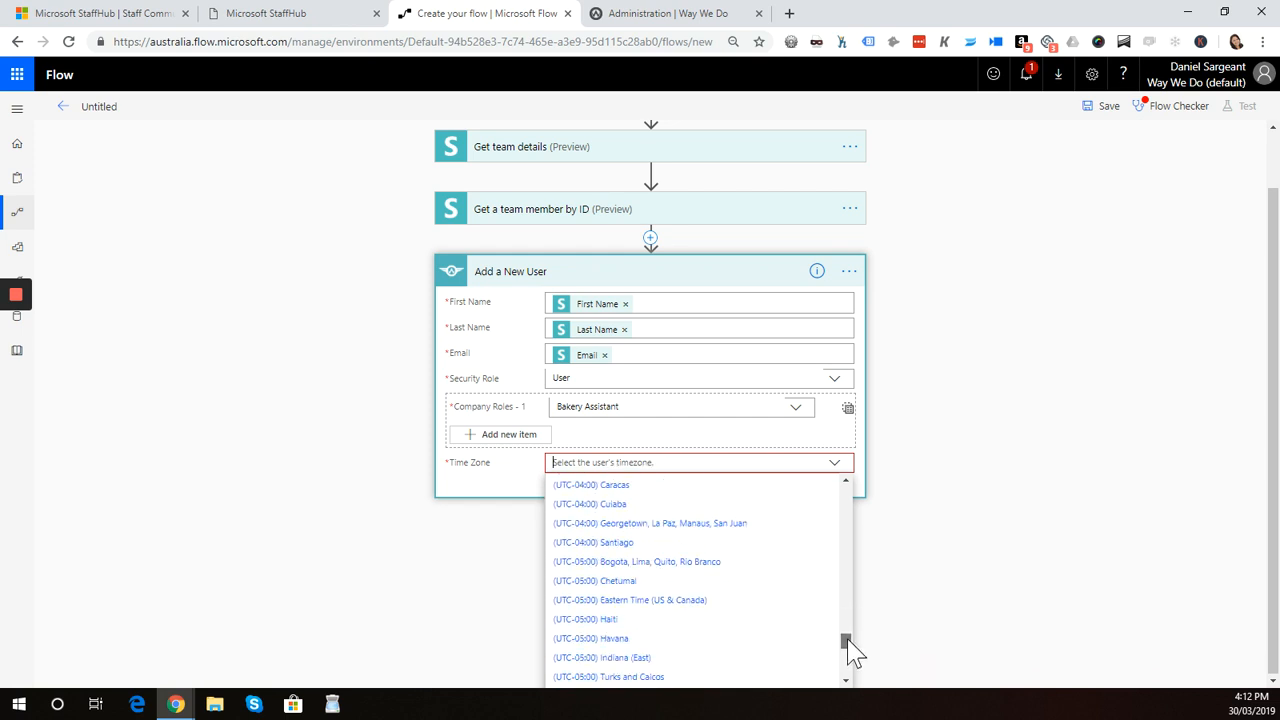
click(688, 604)
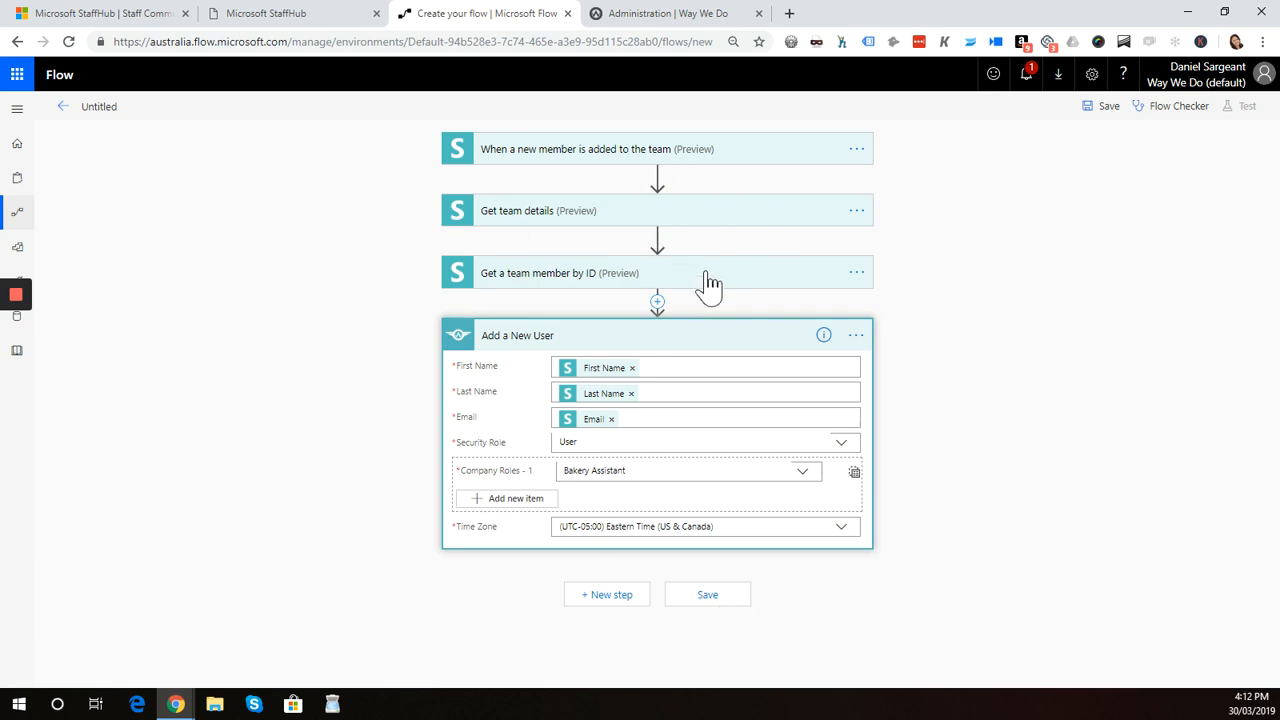
click(708, 596)
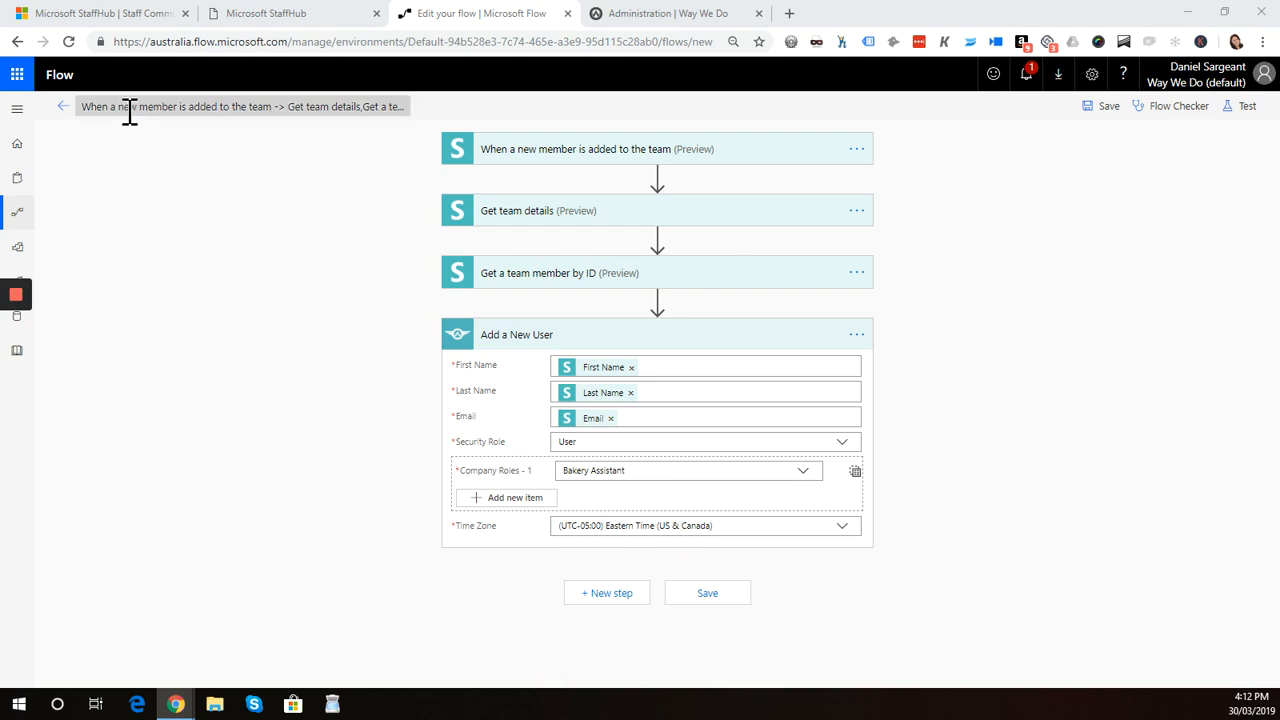
Rename the flow so it begins 'When a new member is added to StaffHub'
click(258, 110)
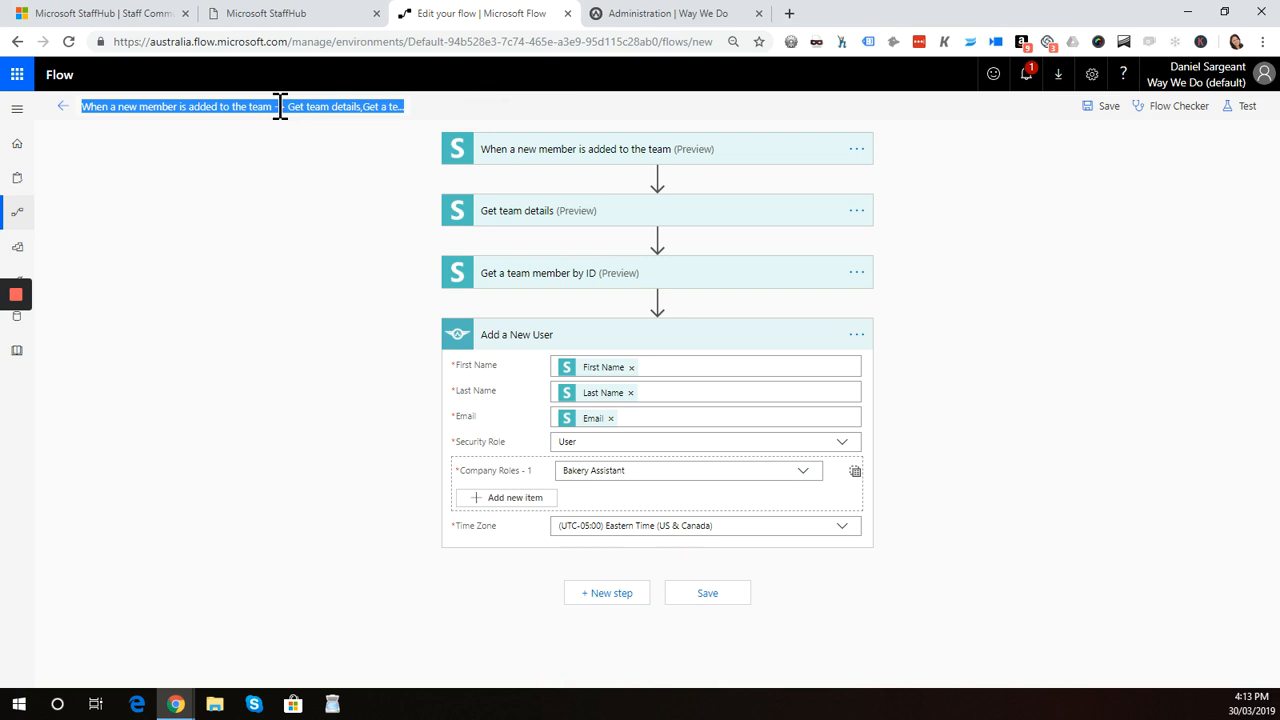
click(280, 110)
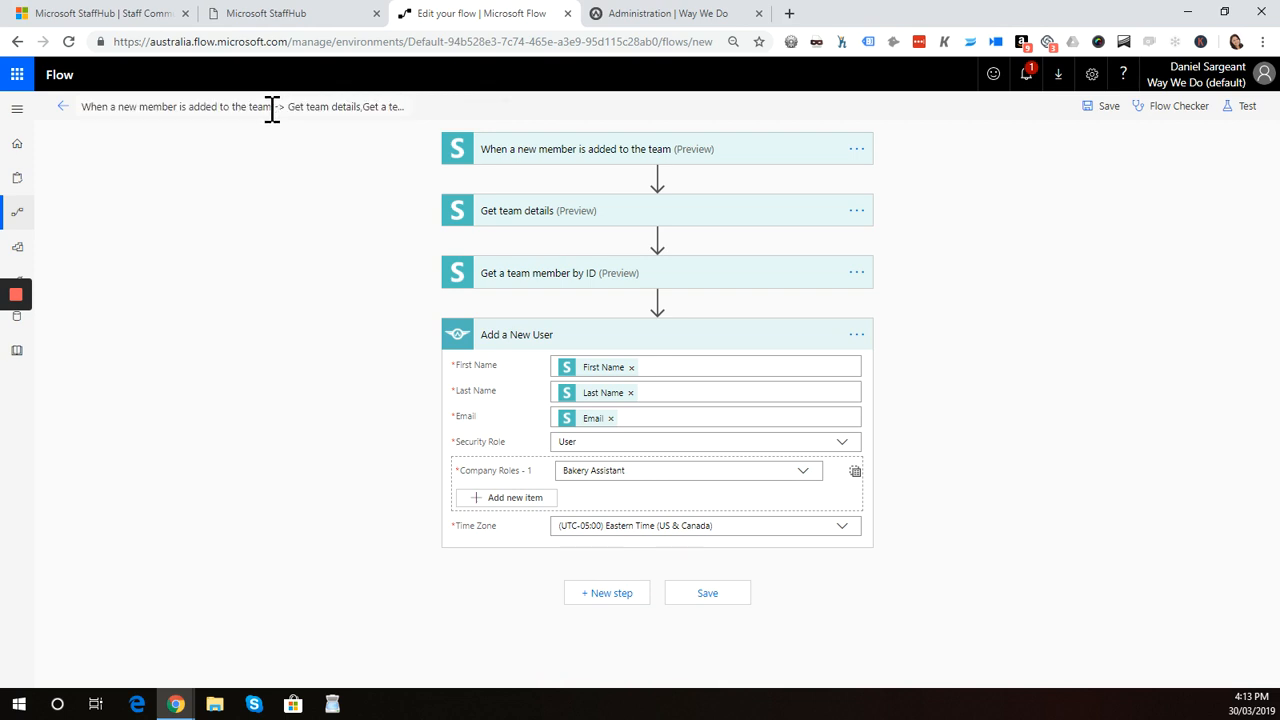
key(BackSpace)
key(BackSpace)
key(BackSpace)
key(BackSpace)
key(BackSpace)
key(BackSpace)
key(BackSpace)
key(BackSpace)
text(StaffHub)
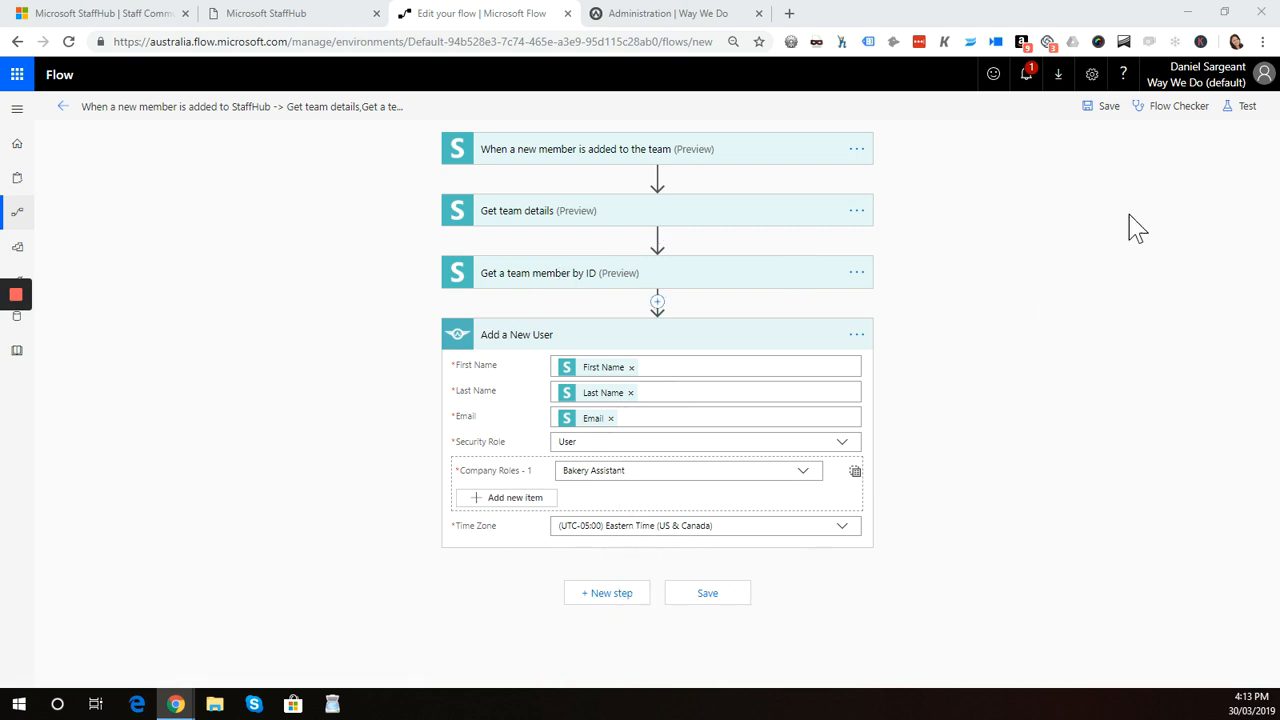
Start a test of the flow, choosing to perform the trigger action yourself
click(1243, 107)
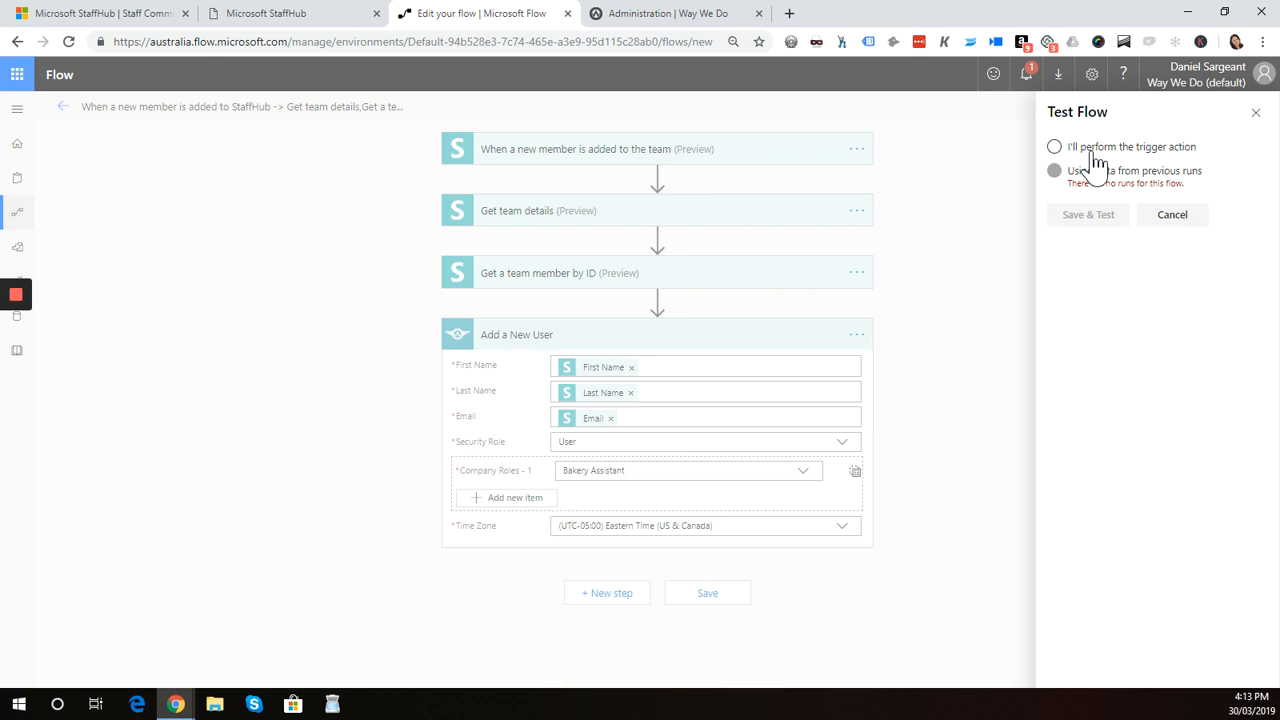
click(1097, 150)
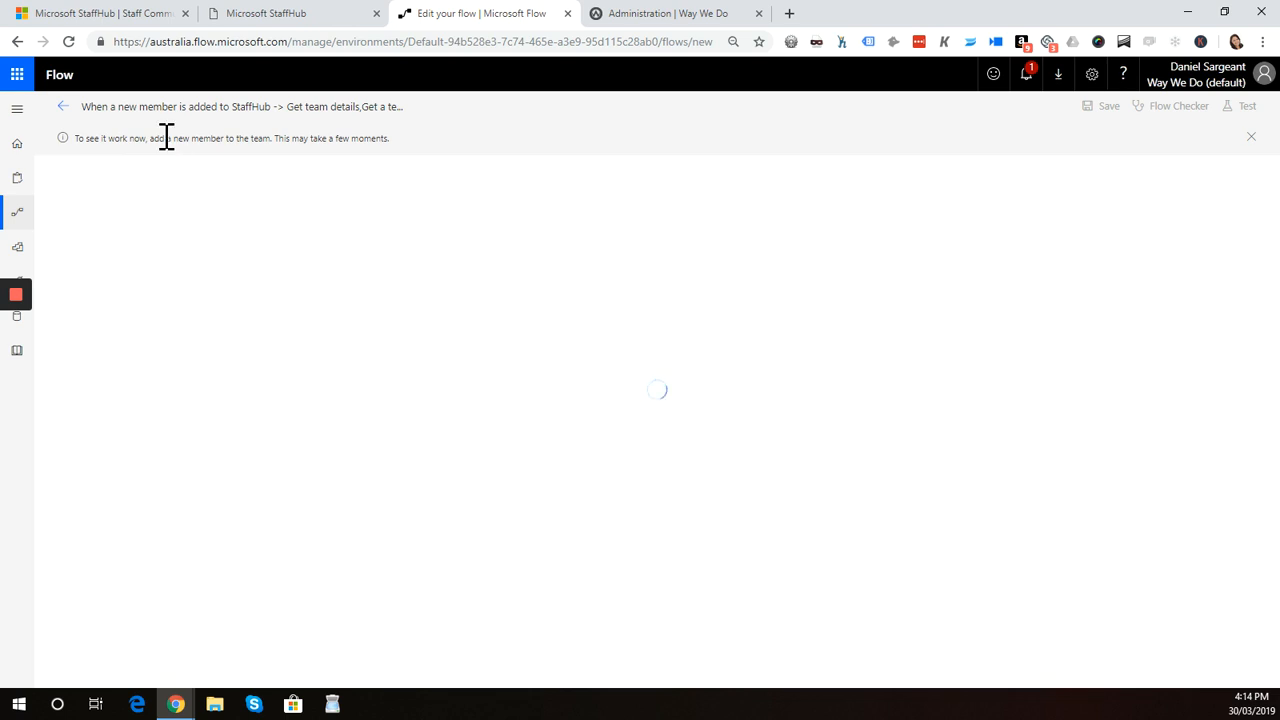
Start adding a new member to the Macarons StaffHub team, entering the person's first and last name
click(303, 16)
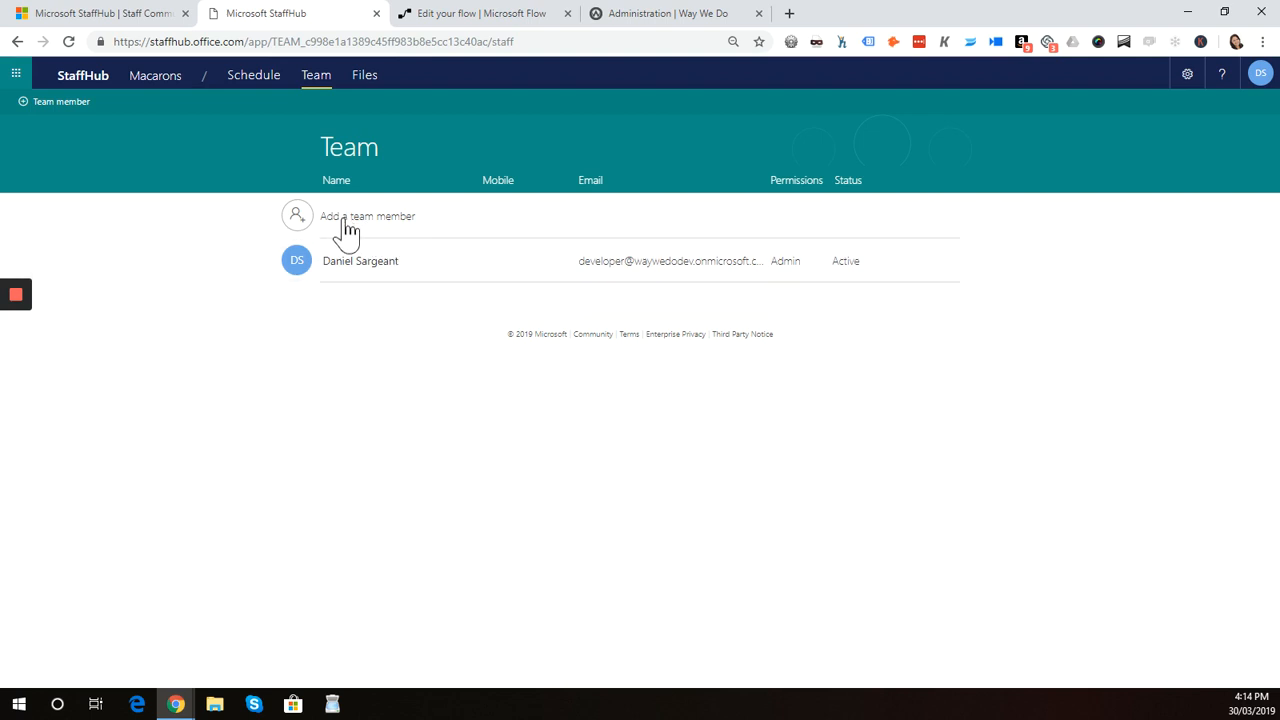
click(347, 231)
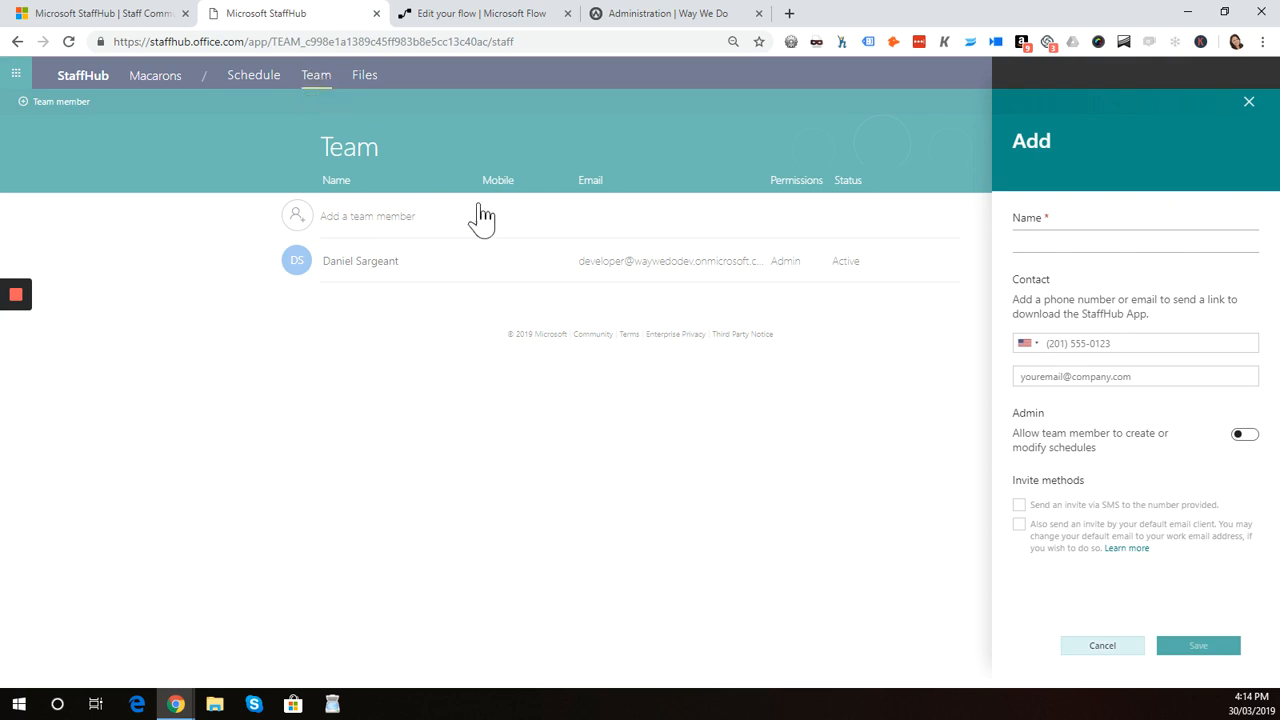
click(1077, 244)
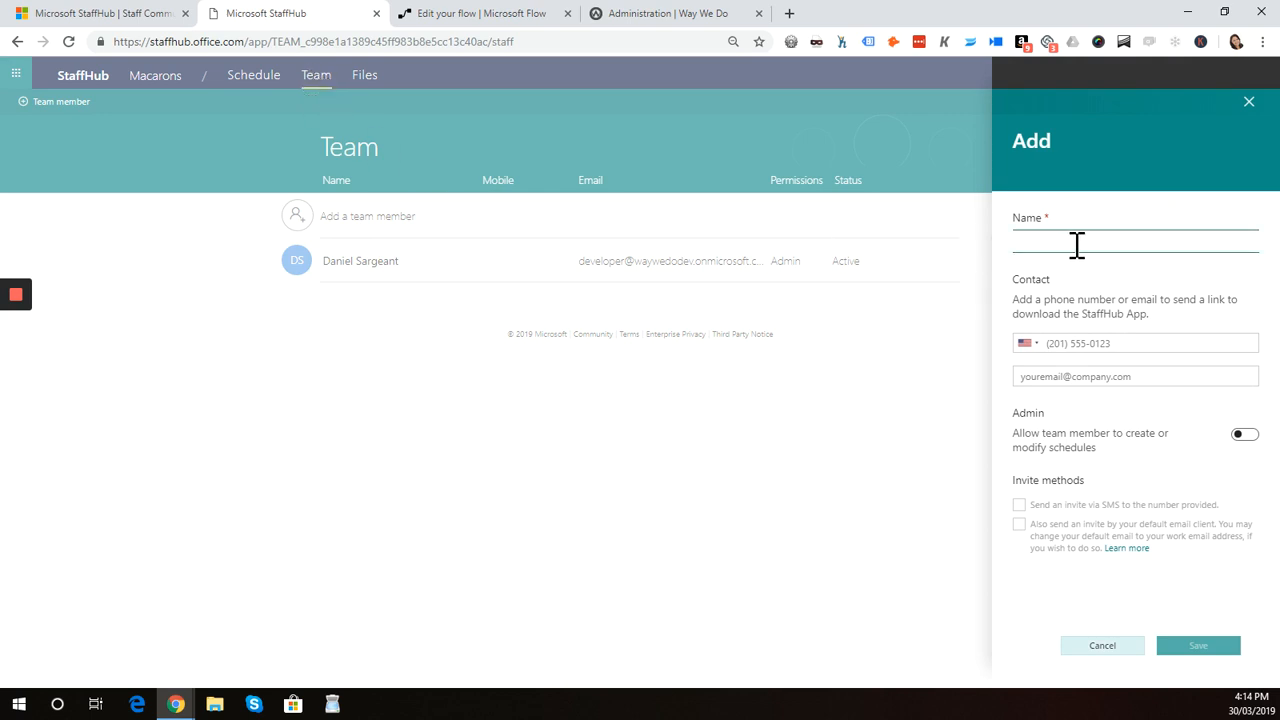
text(Jacqui)
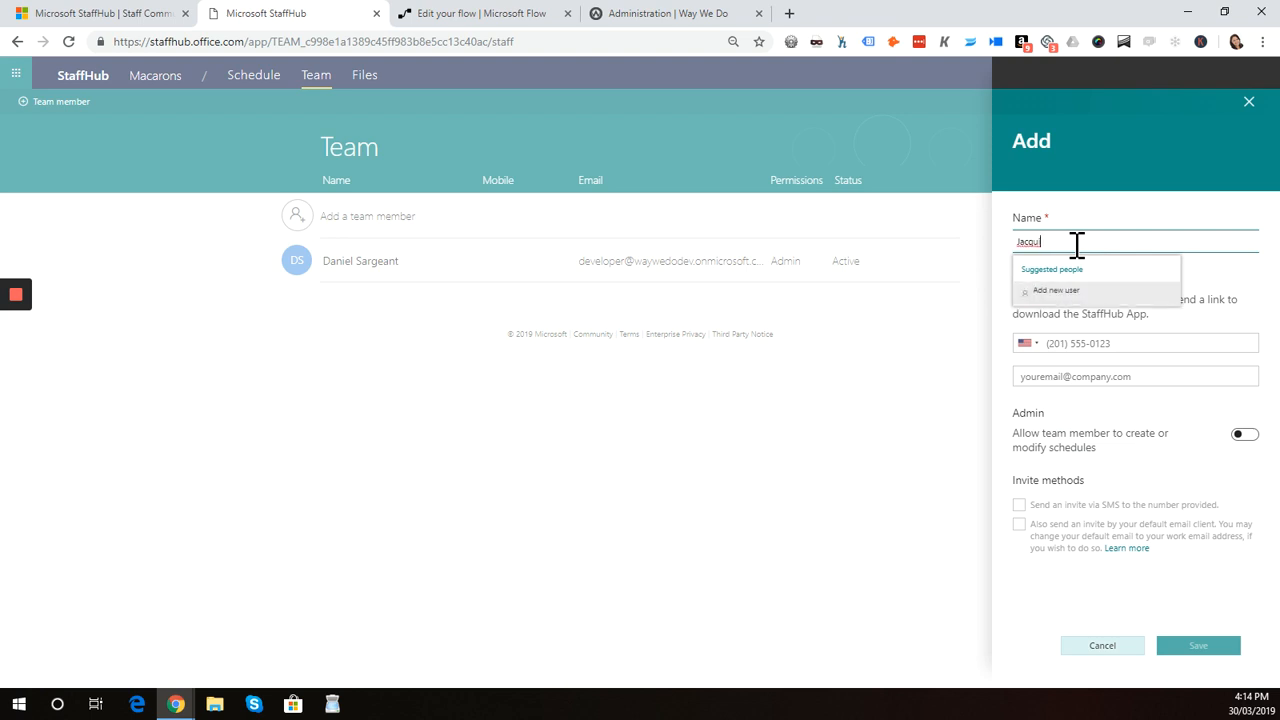
click(1055, 291)
click(1181, 242)
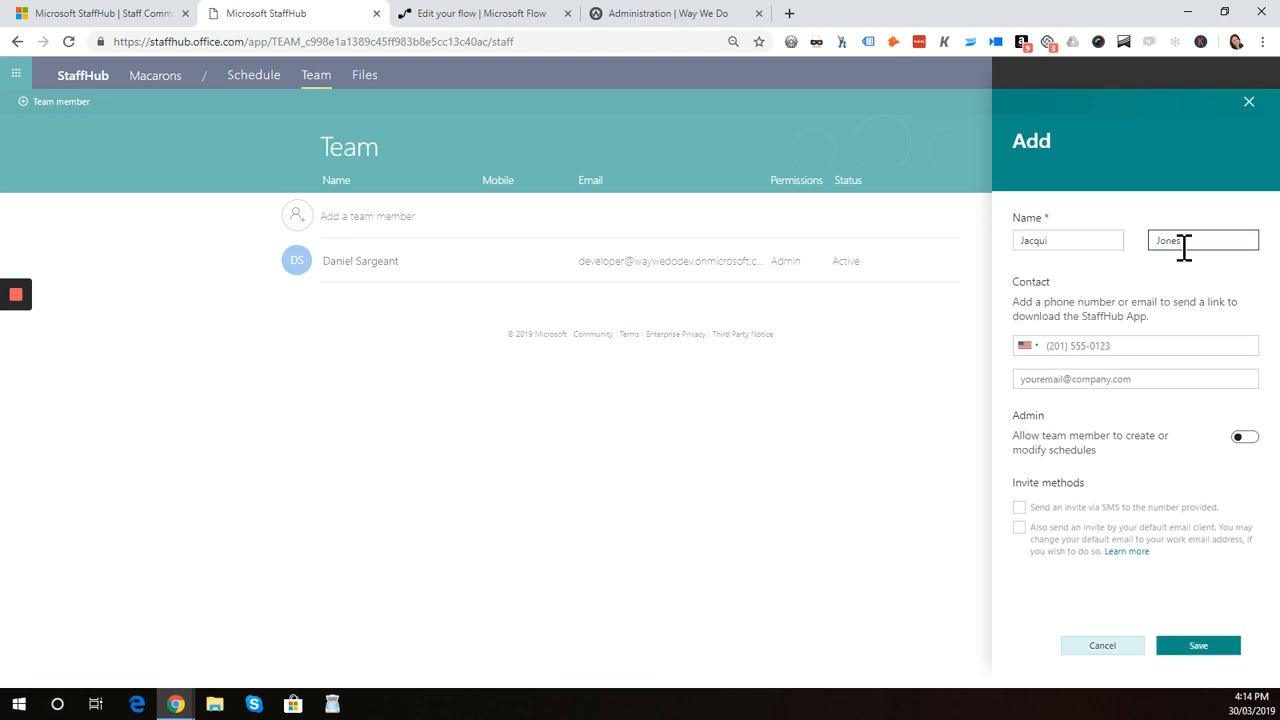
Enter the member's e-mail address, enable the e-mail invite, save and invite, and close the draft invite message
click(1122, 381)
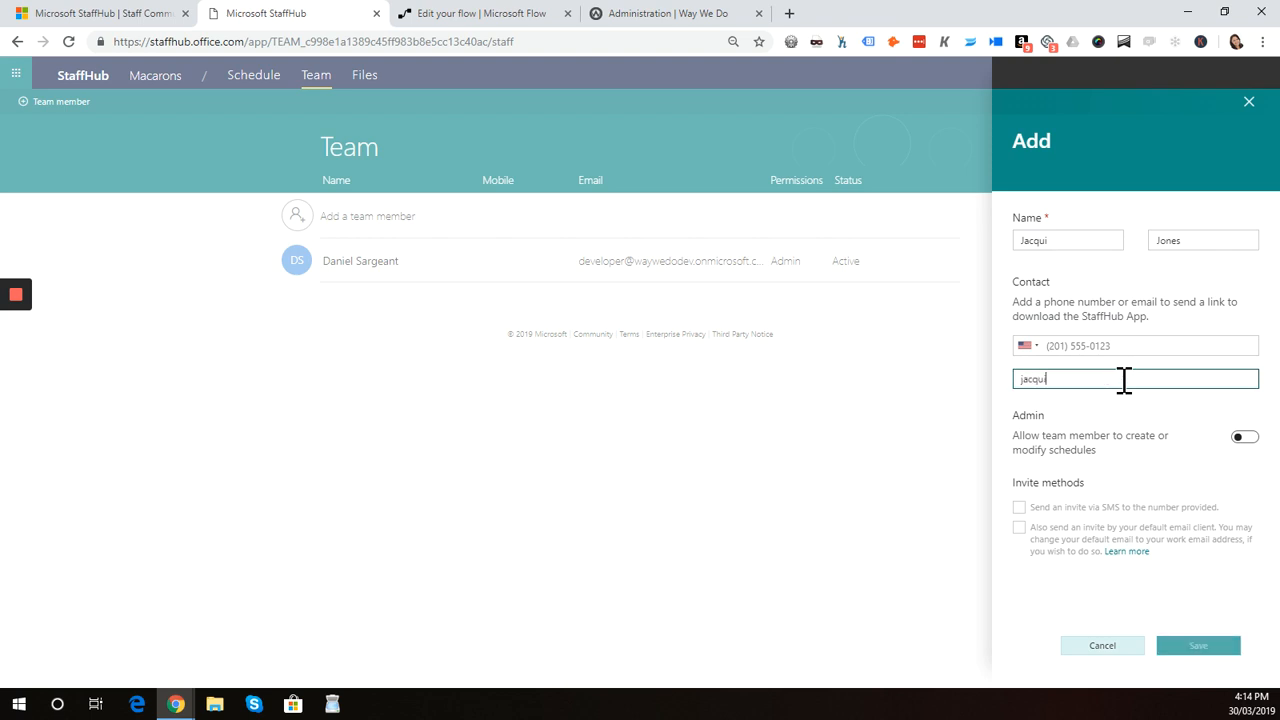
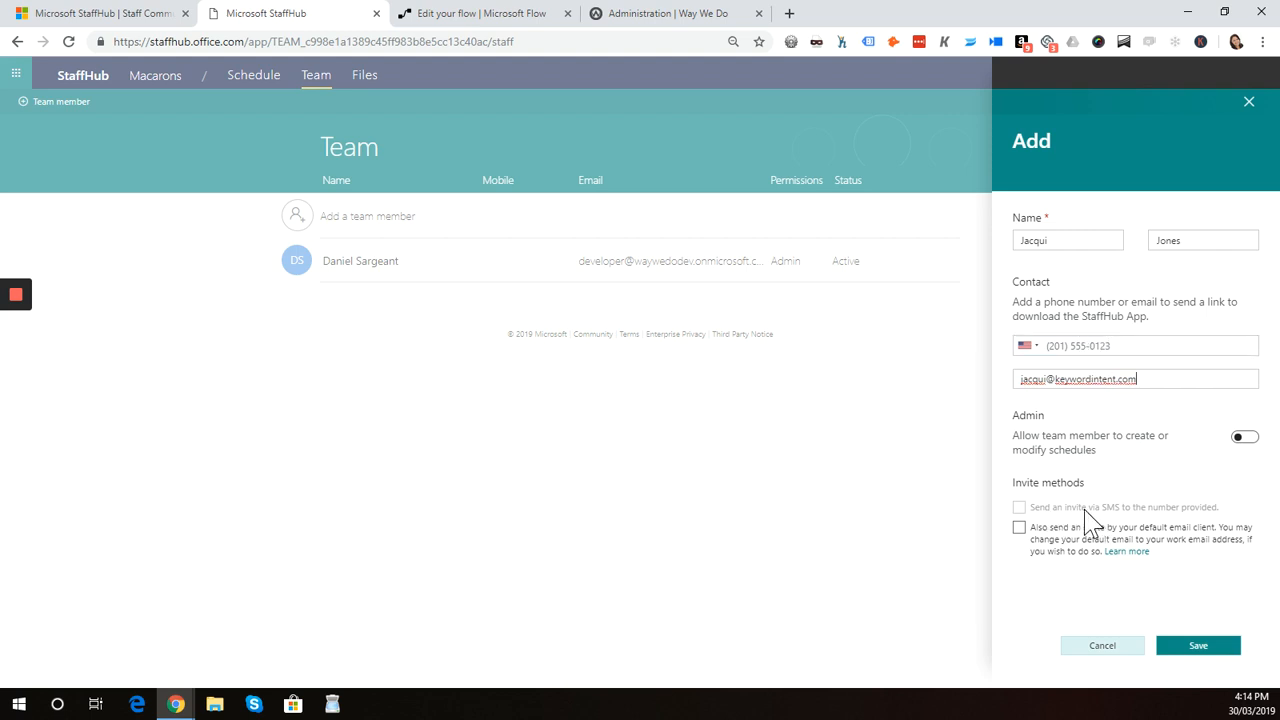
click(1018, 530)
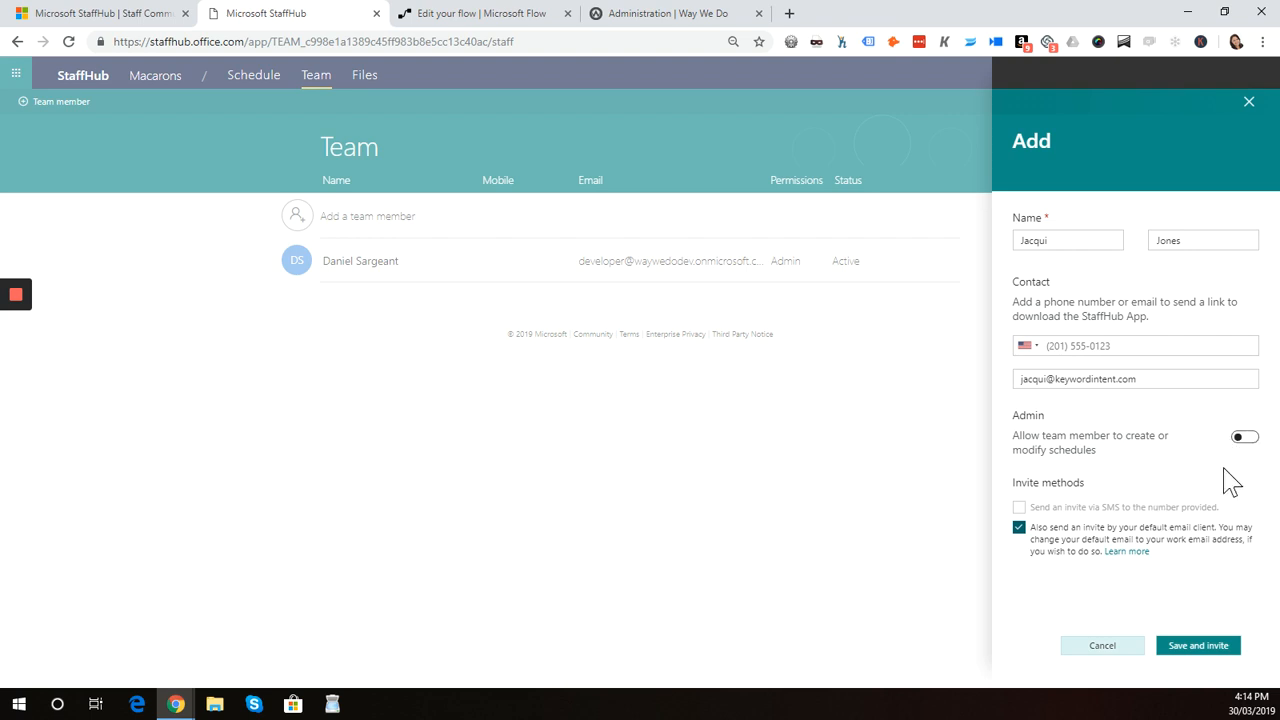
click(1197, 647)
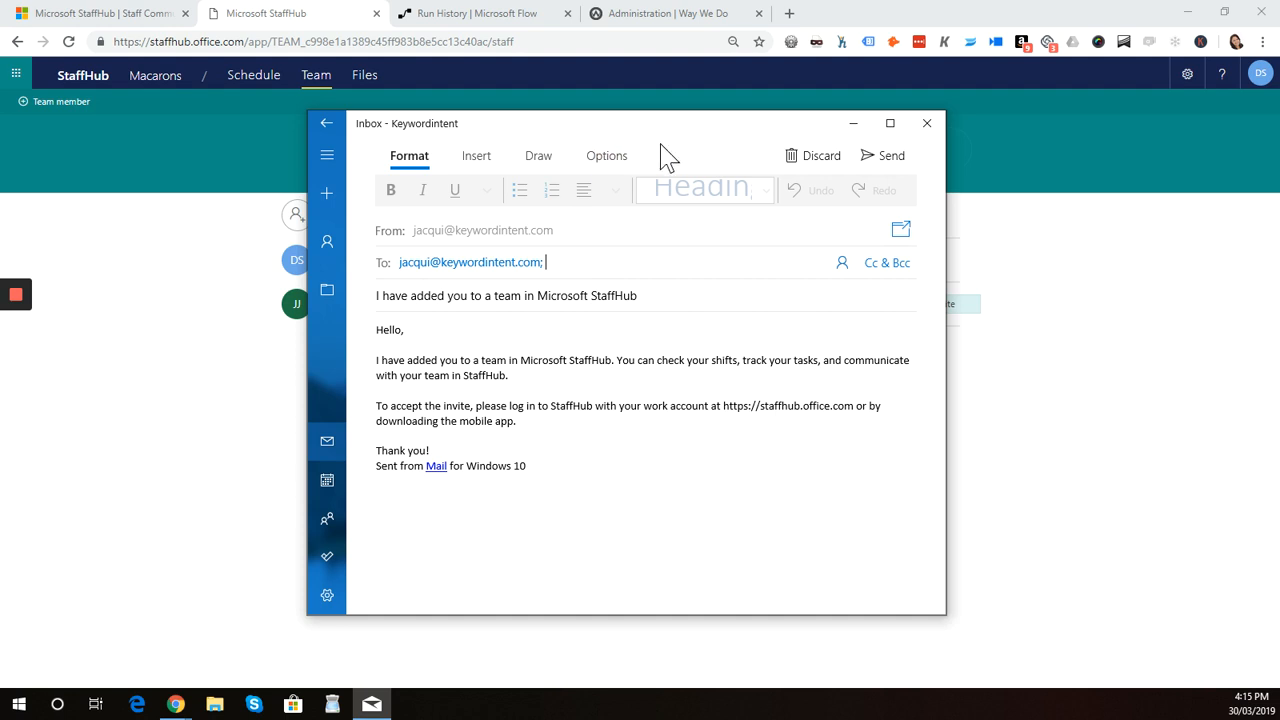
click(929, 128)
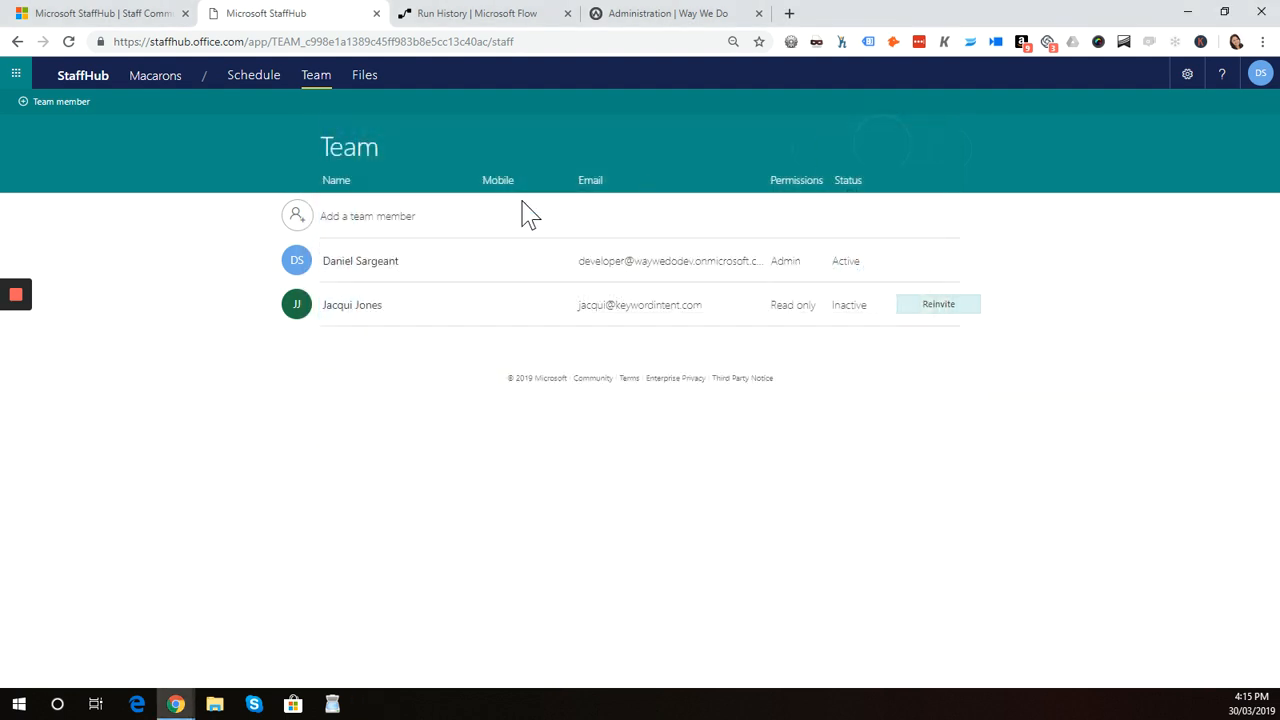
Inspect the failed Add a New User action's inputs and error body in the flow's run history
click(470, 24)
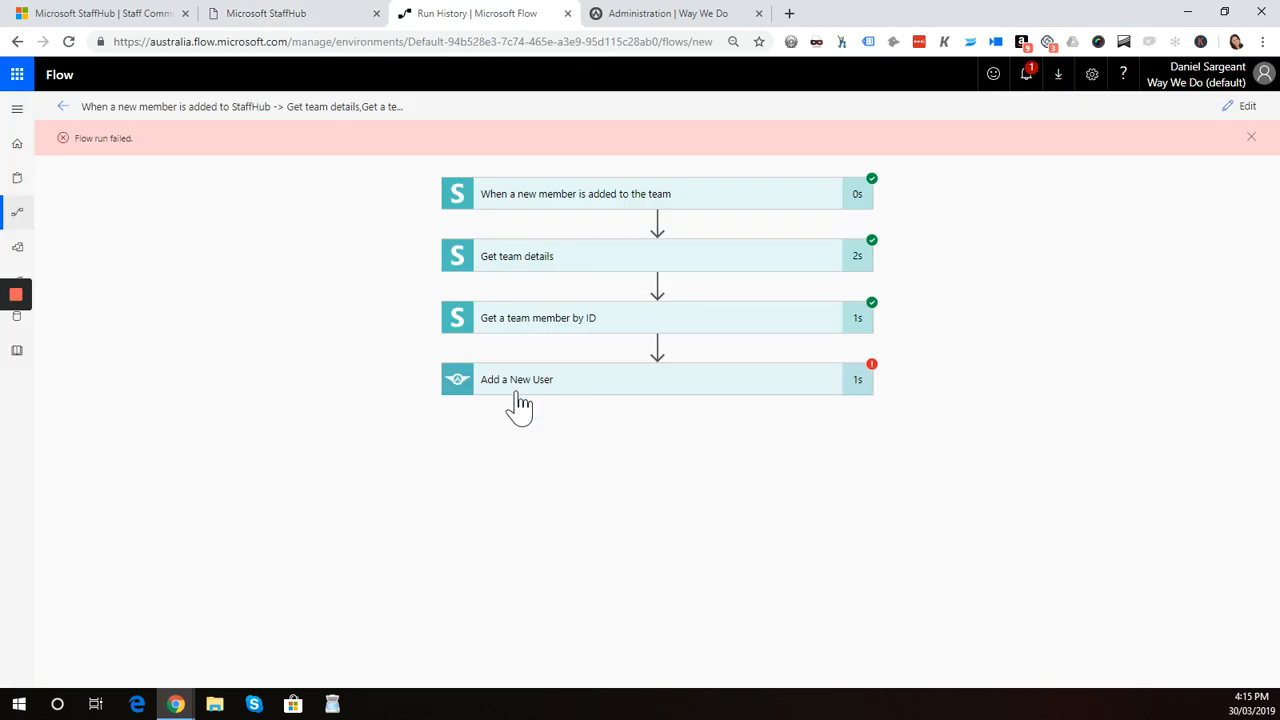
click(860, 390)
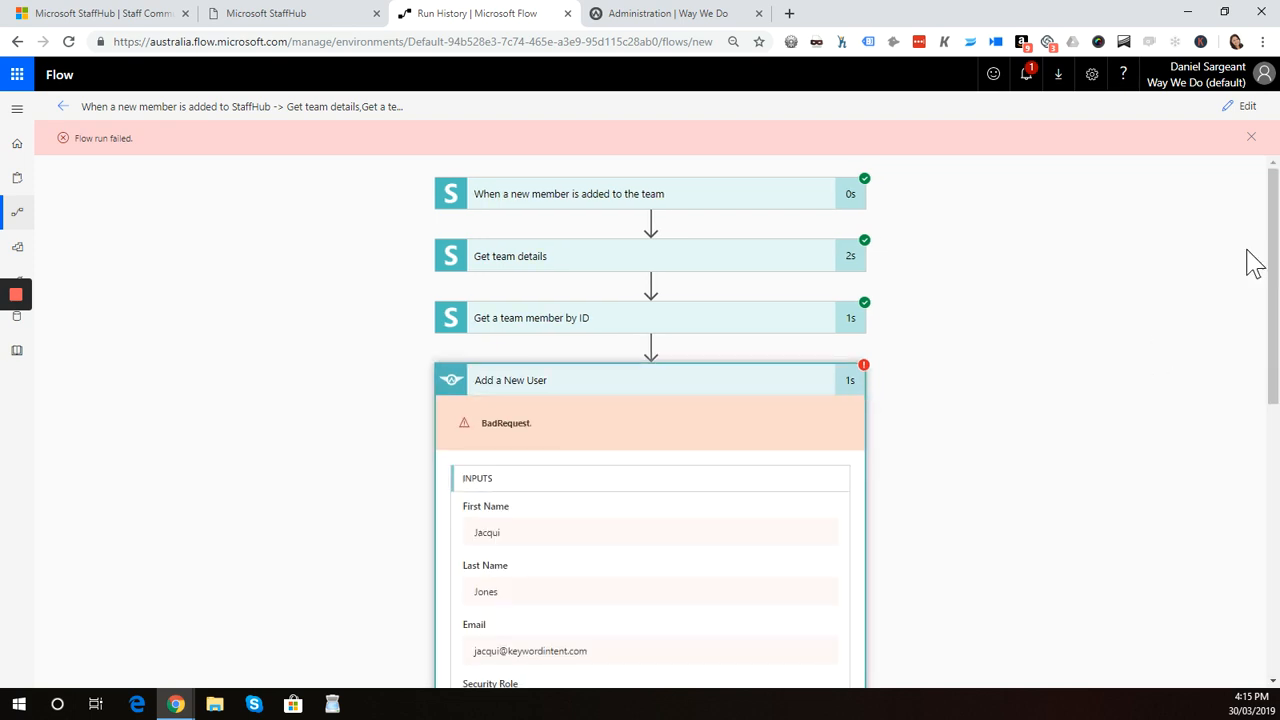
drag(1274, 362, 1274, 634)
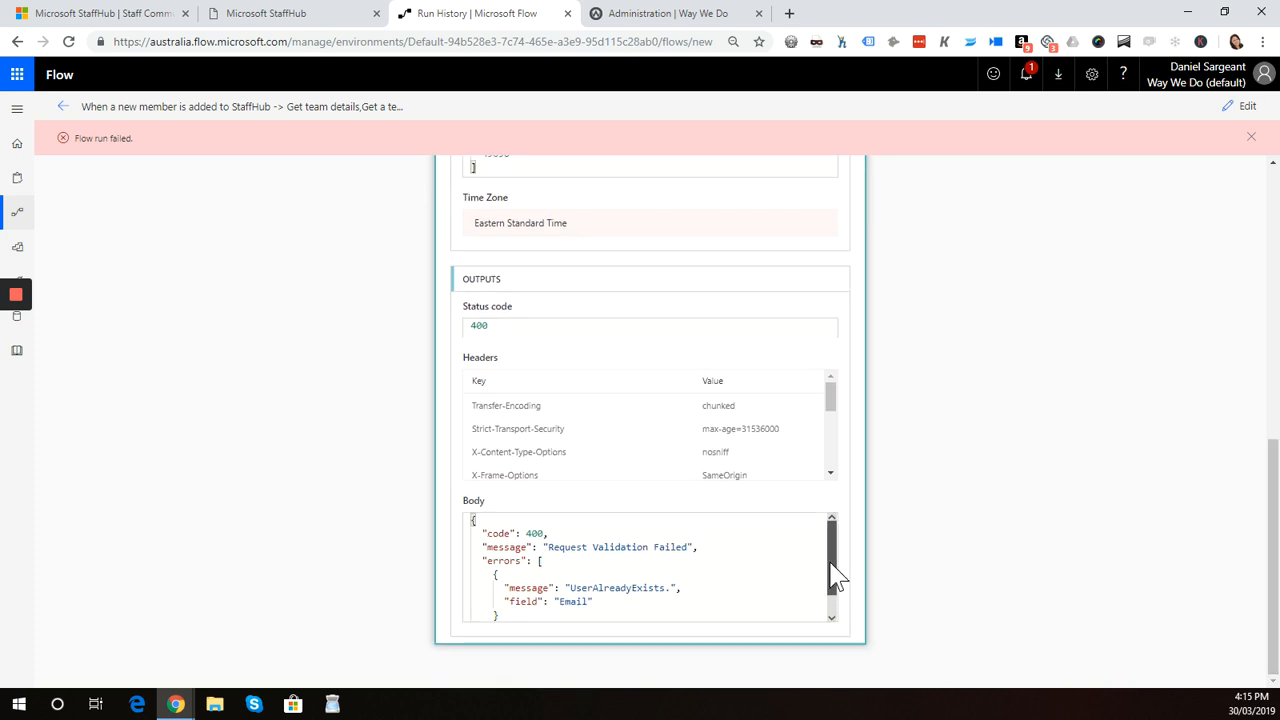
drag(831, 574, 834, 600)
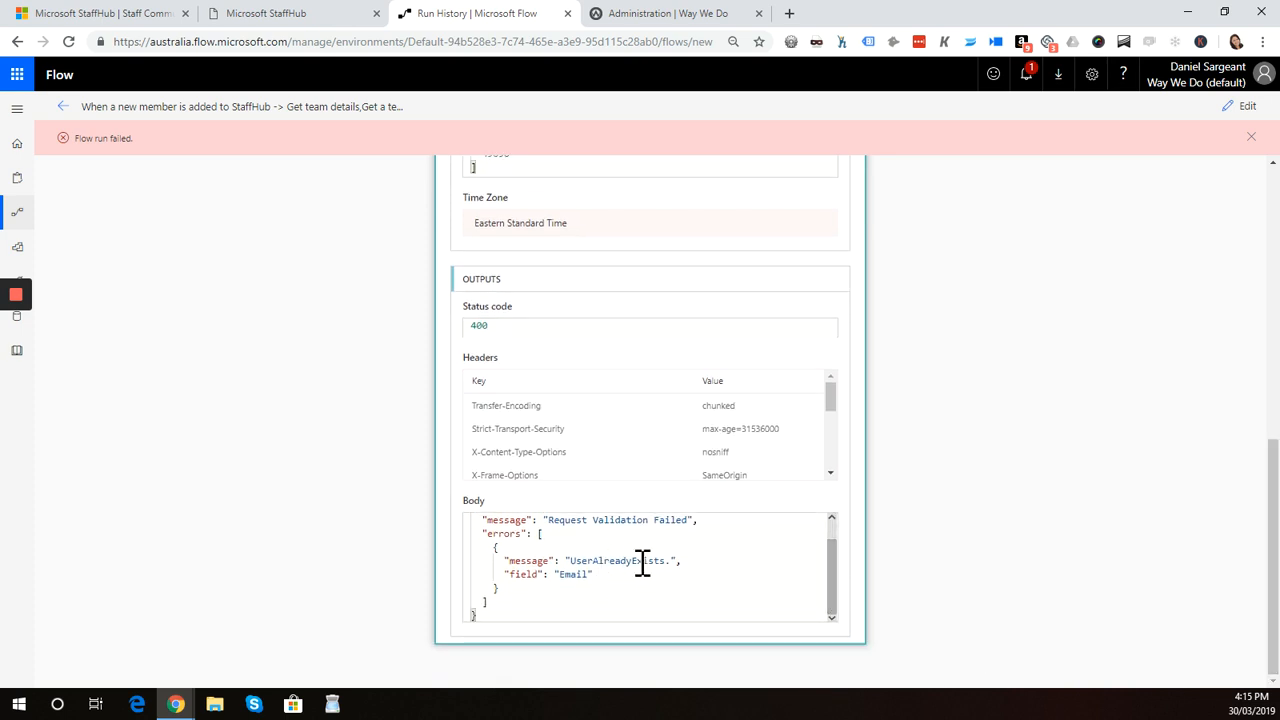
Refresh the Way We Do user management list and remove the newly invited user
click(686, 16)
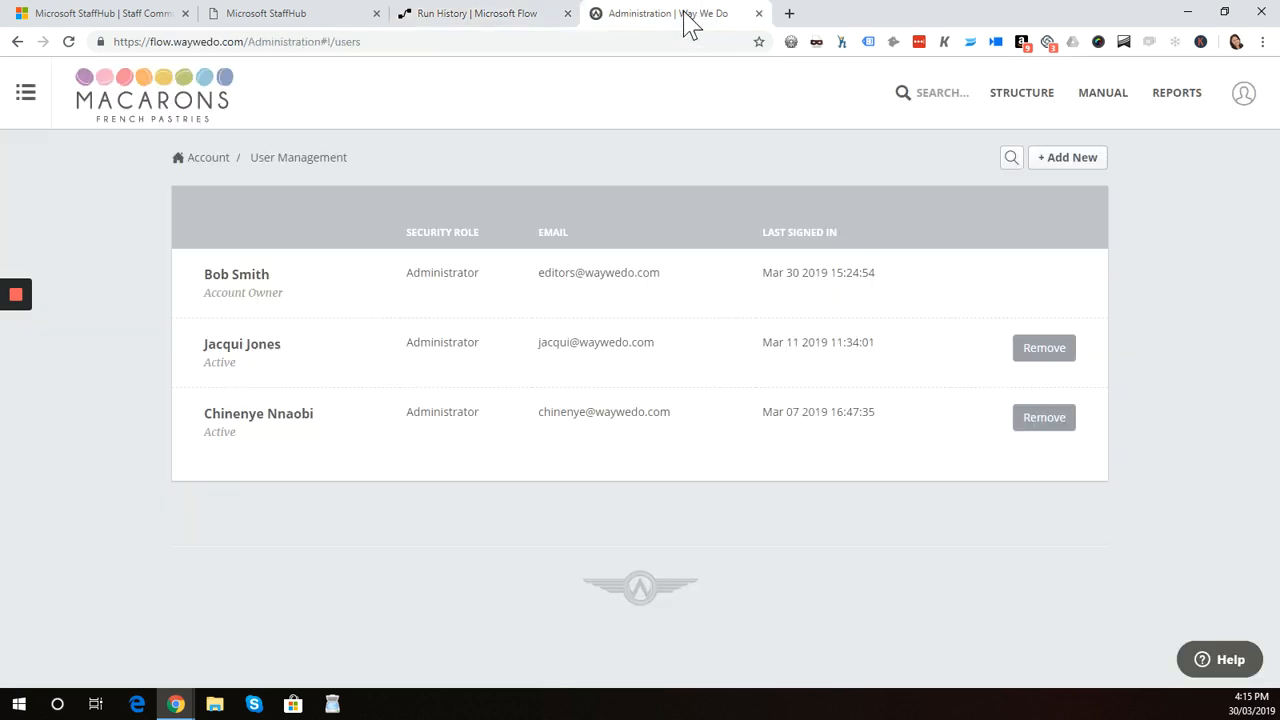
click(357, 43)
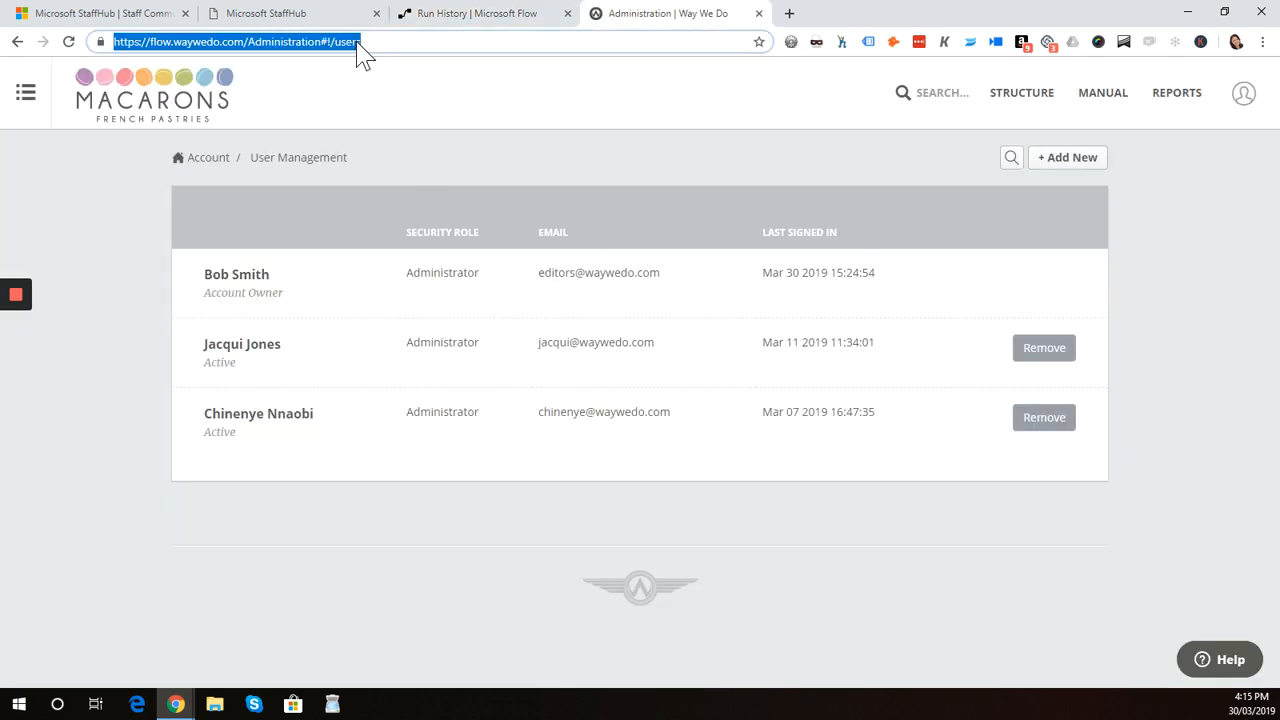
key(Return)
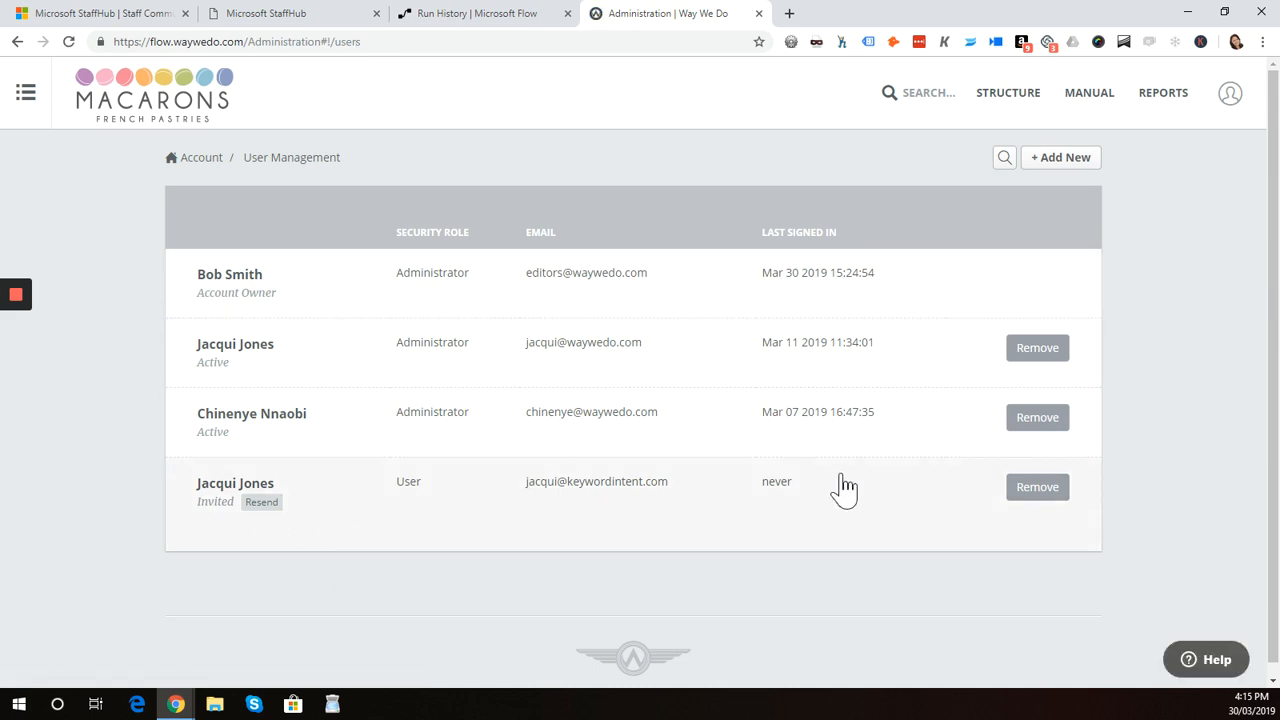
click(1037, 487)
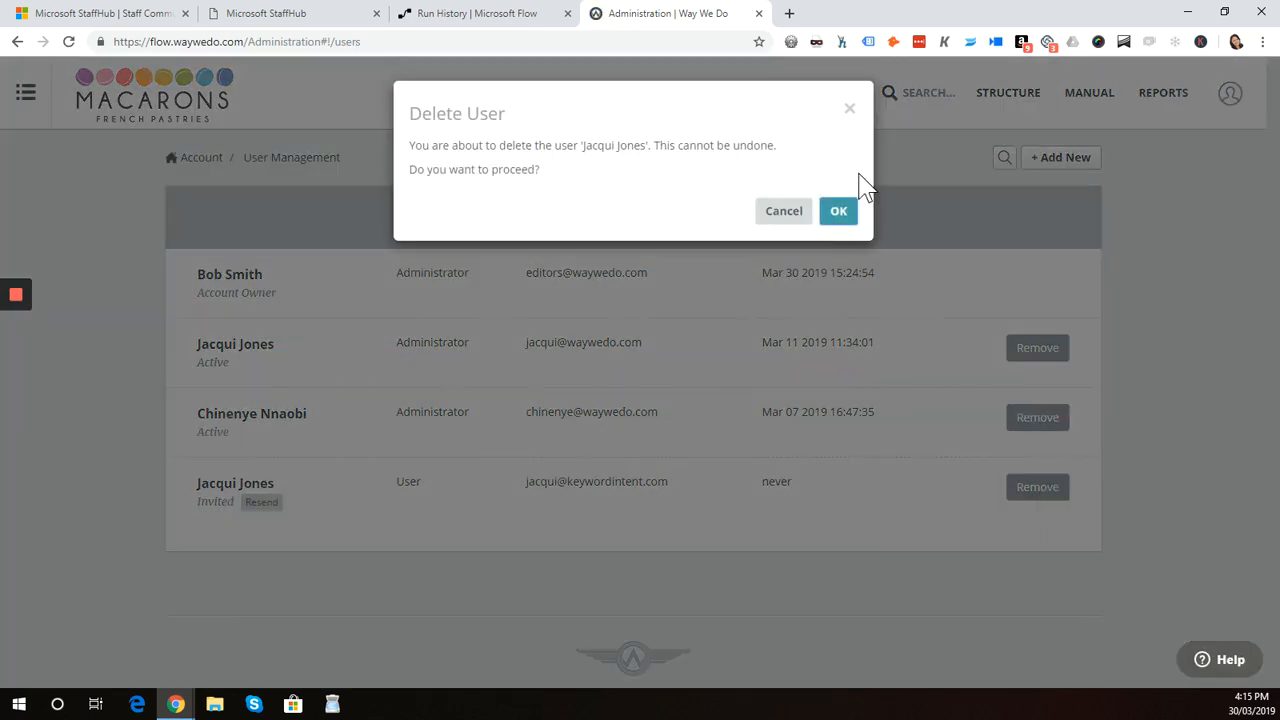
click(838, 212)
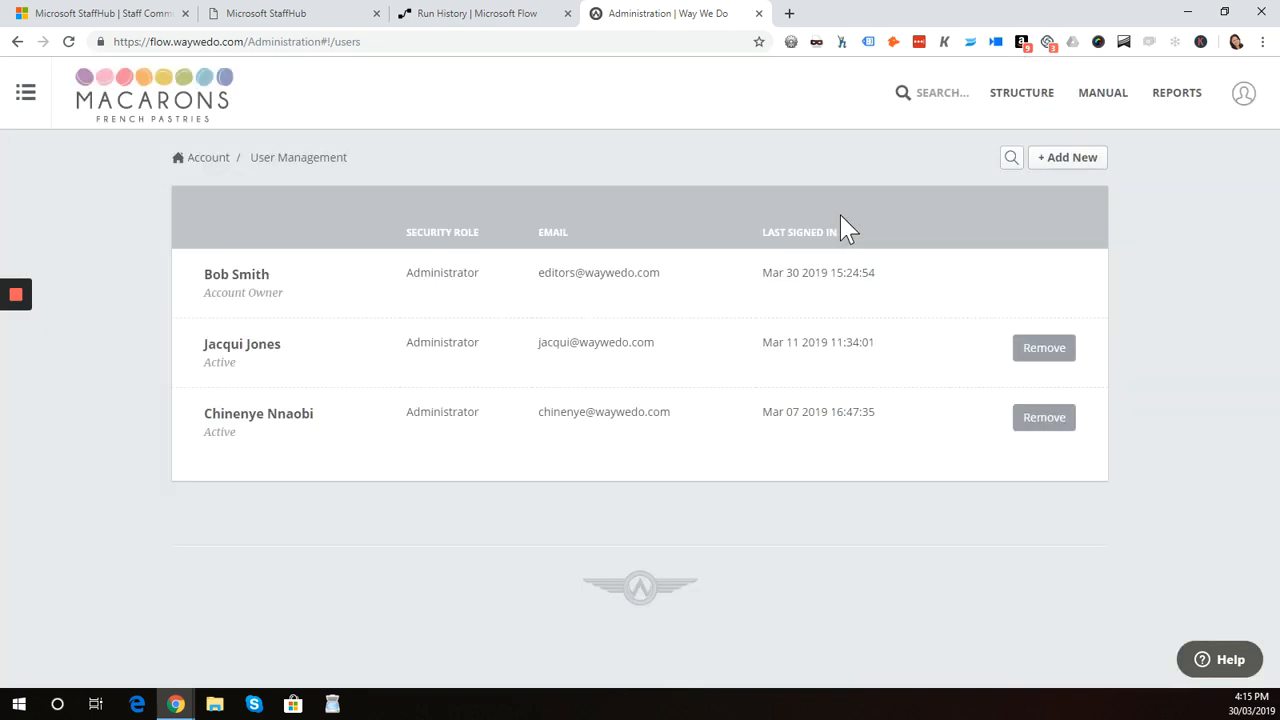
Reopen the flow in edit mode
click(473, 30)
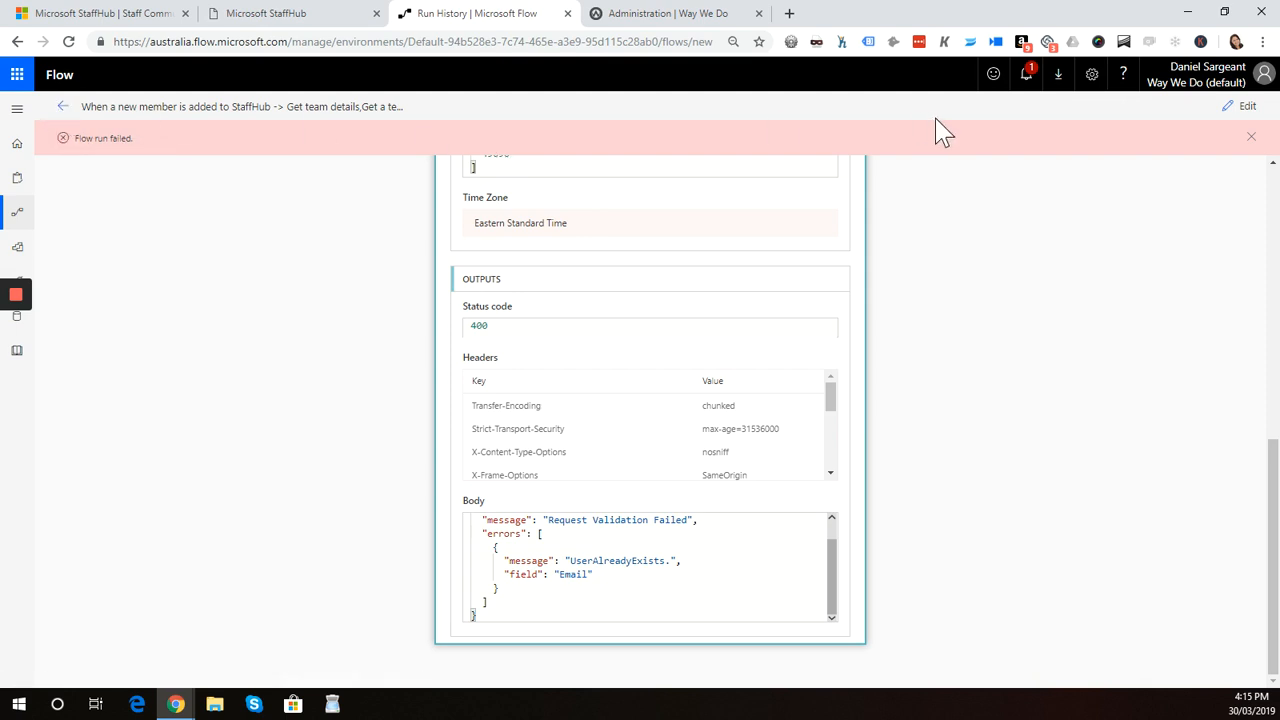
click(1242, 106)
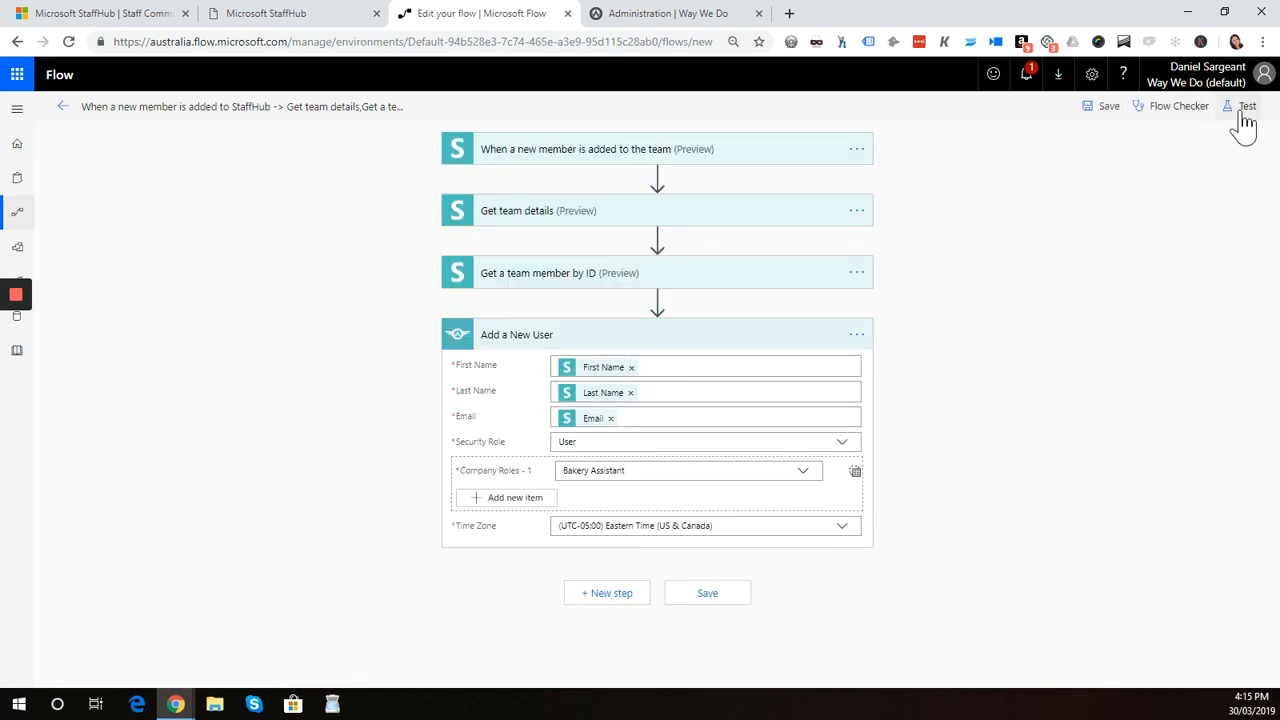
click(672, 16)
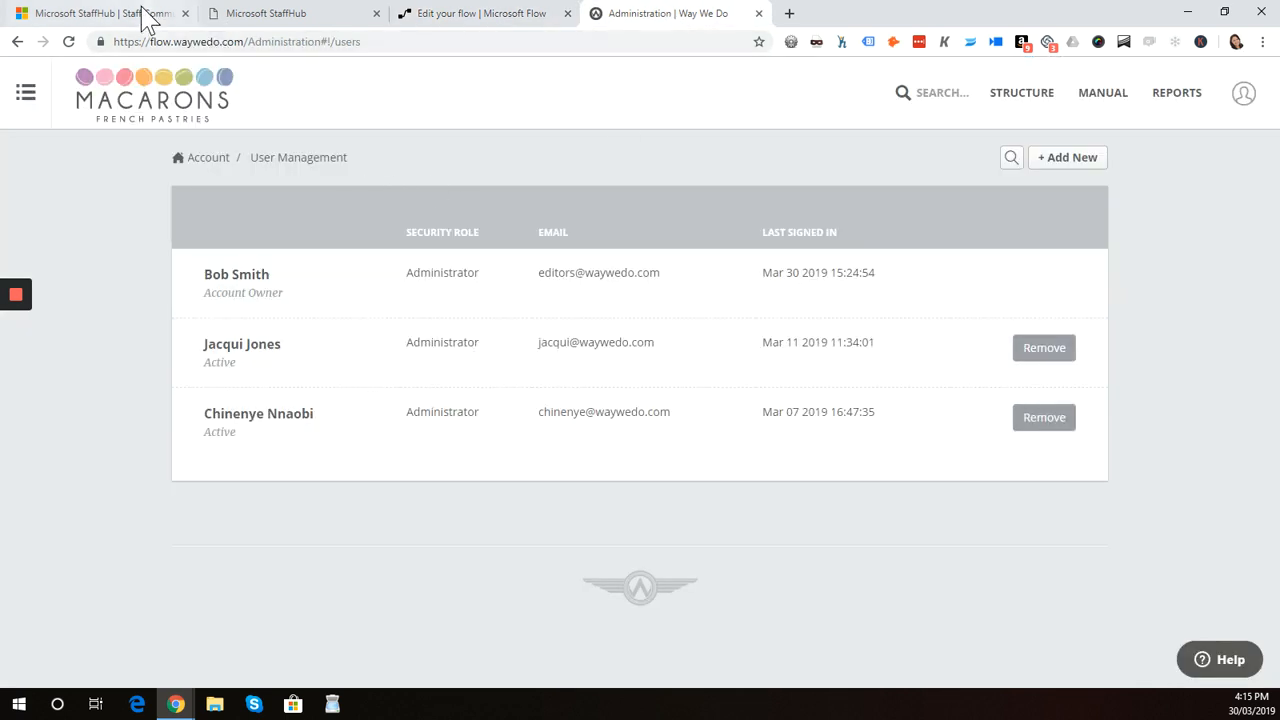
Delete the newly added member from the StaffHub team
click(270, 14)
mouse_move(409, 314)
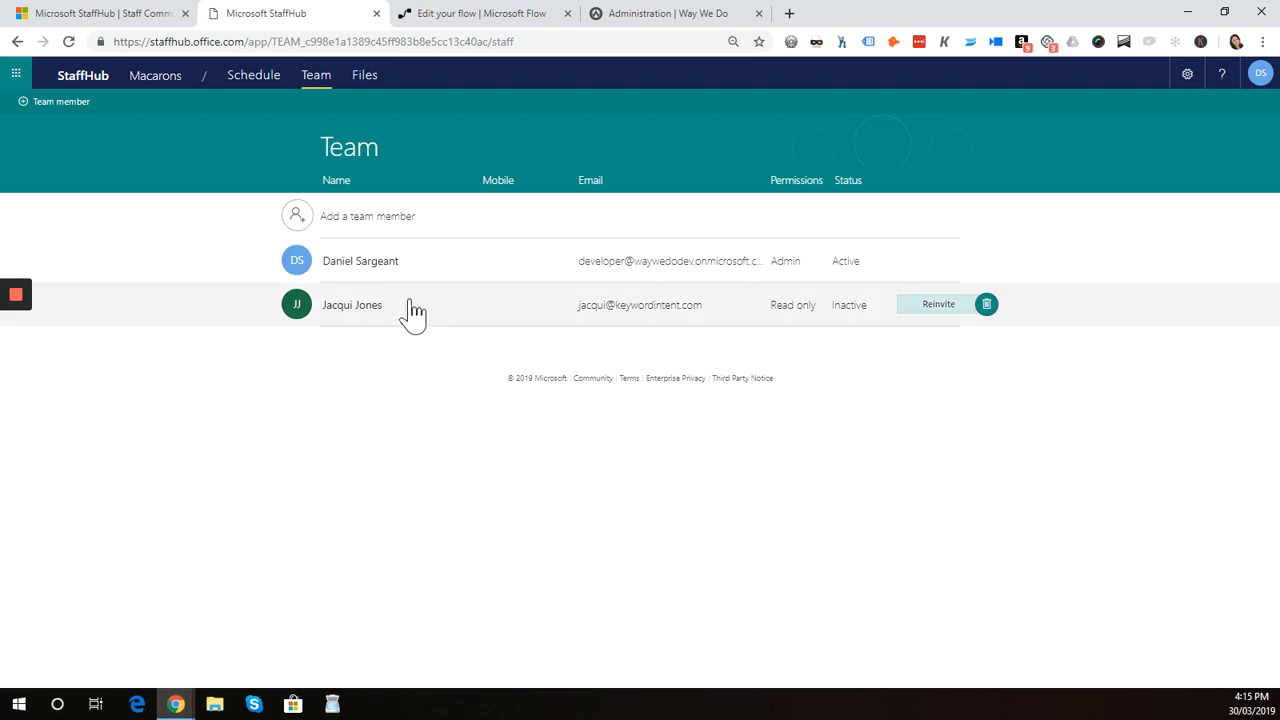
click(987, 306)
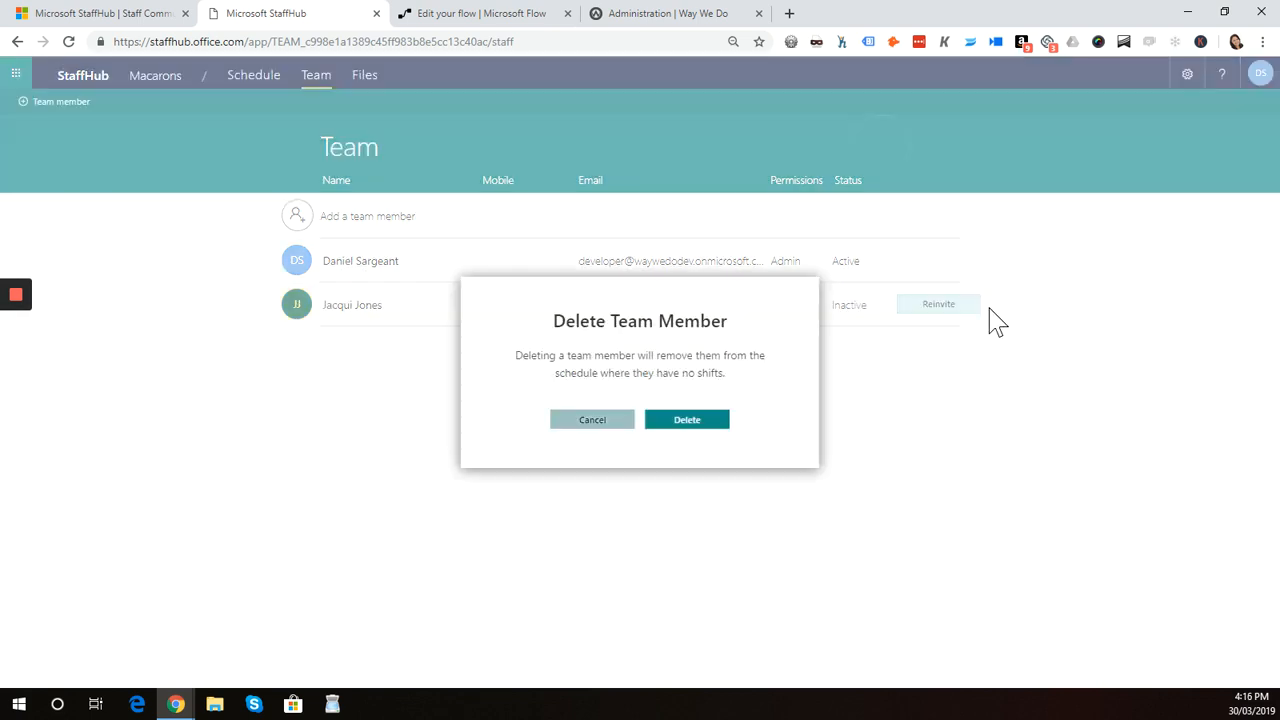
click(694, 424)
Save and start a new test of the flow, choosing to perform the trigger action yourself
click(519, 20)
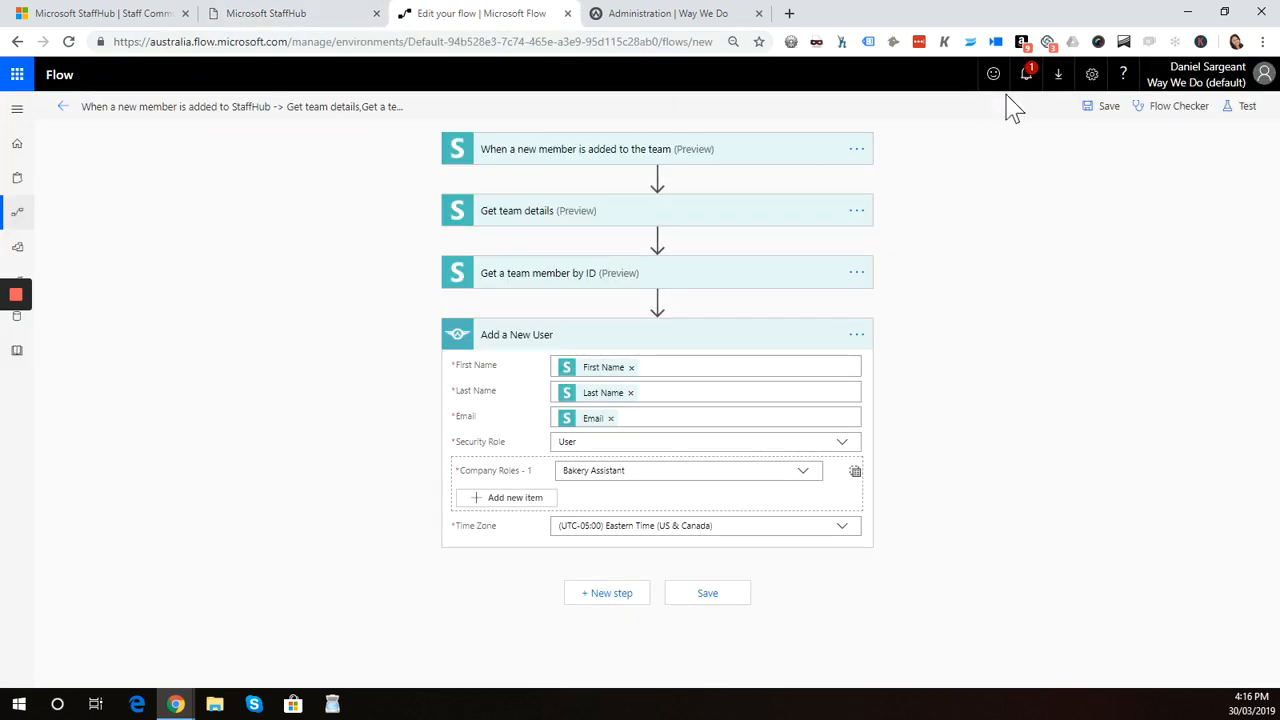
click(1247, 110)
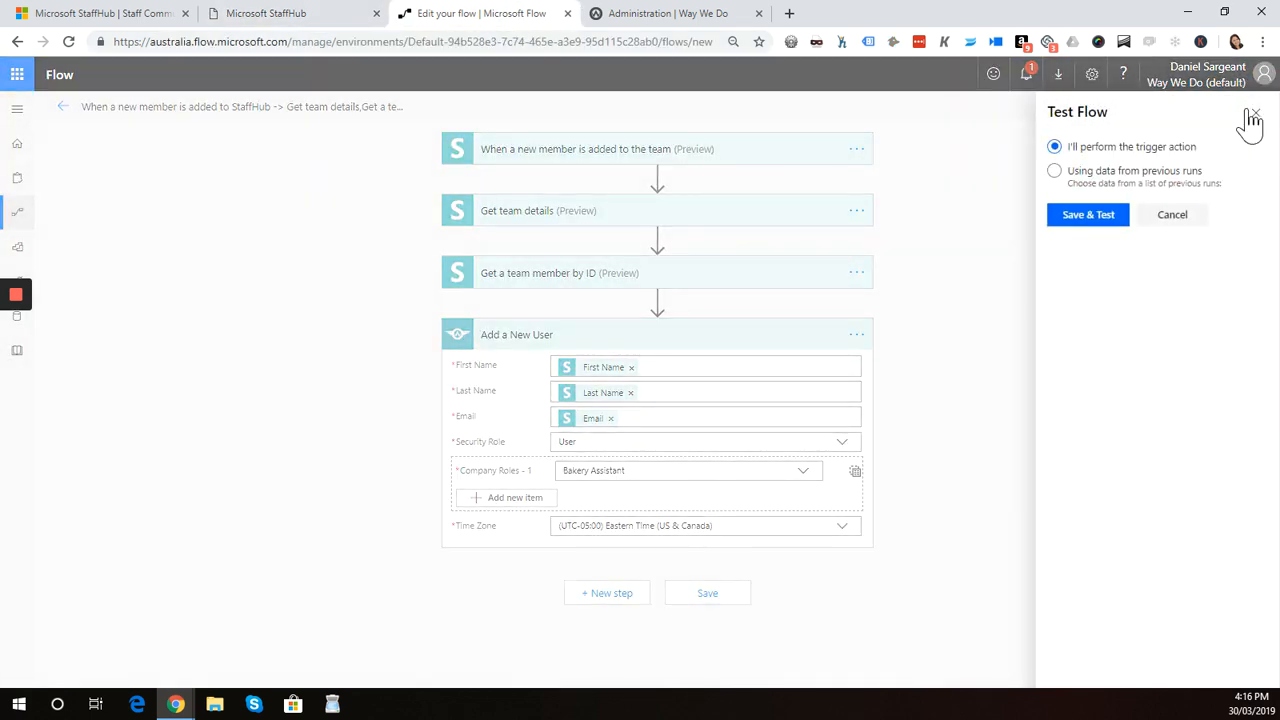
click(1090, 228)
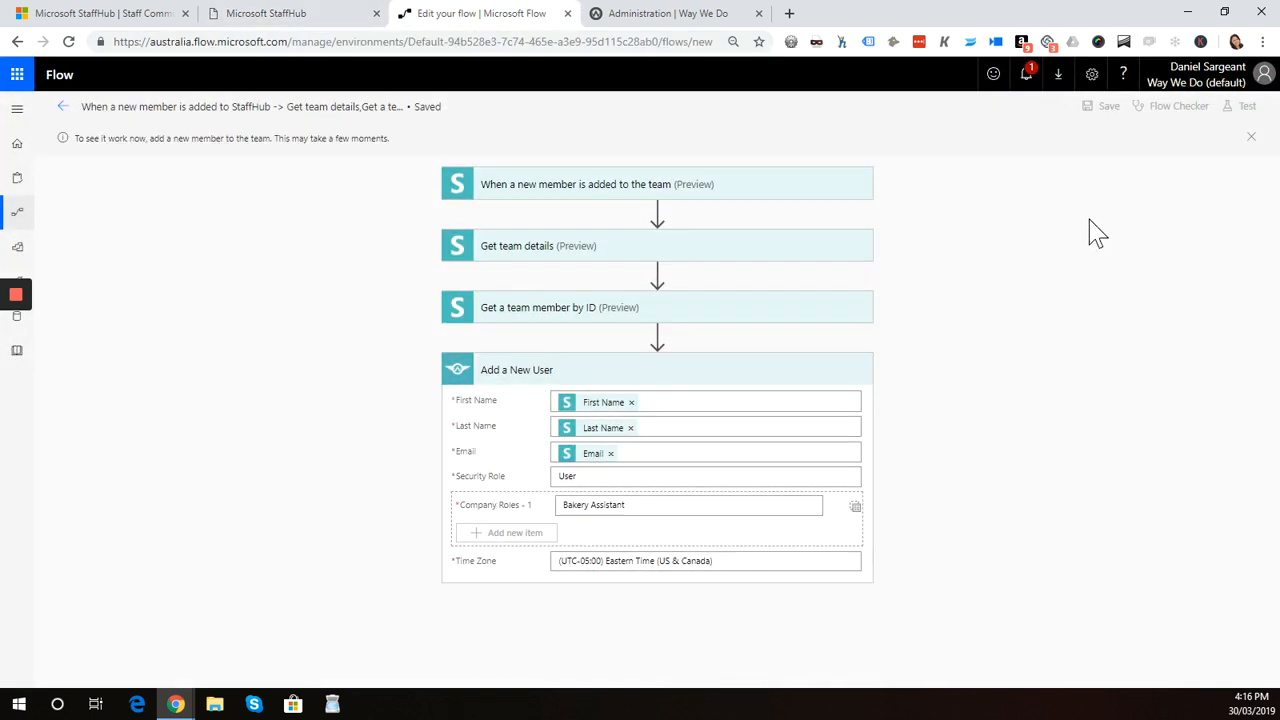
Add the team member again in StaffHub, entering the person's first and last name
click(283, 20)
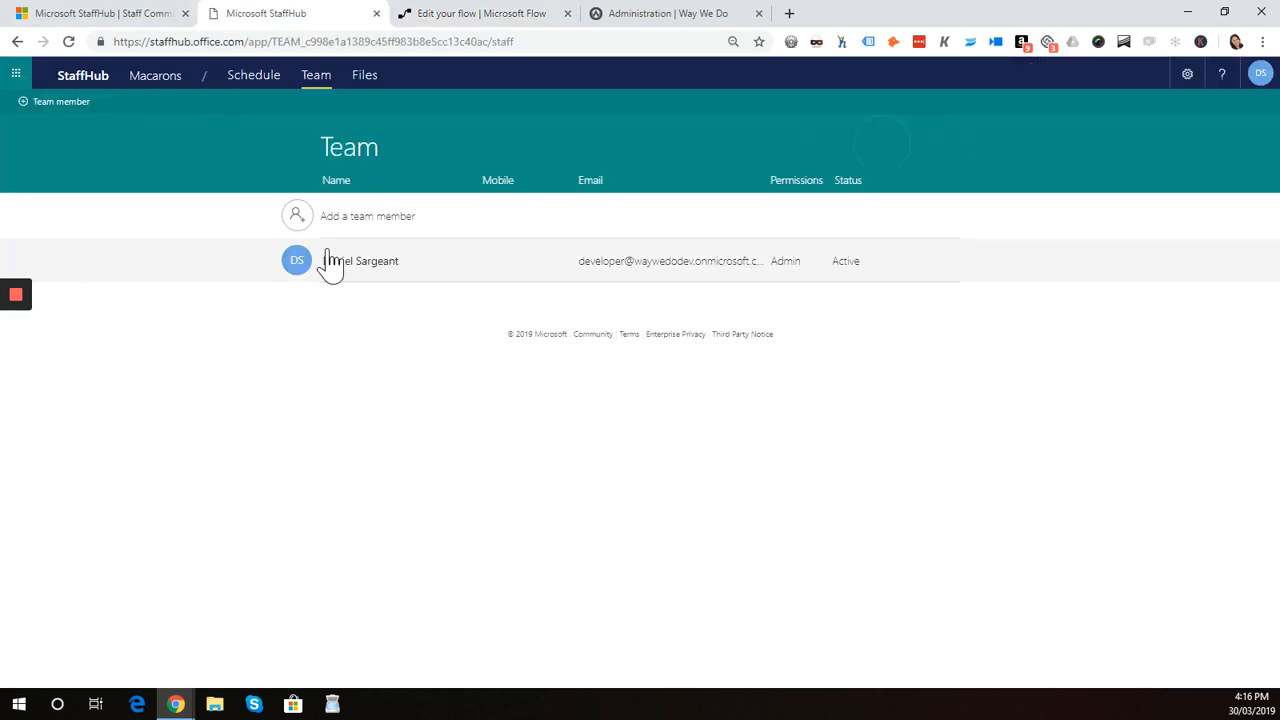
click(376, 226)
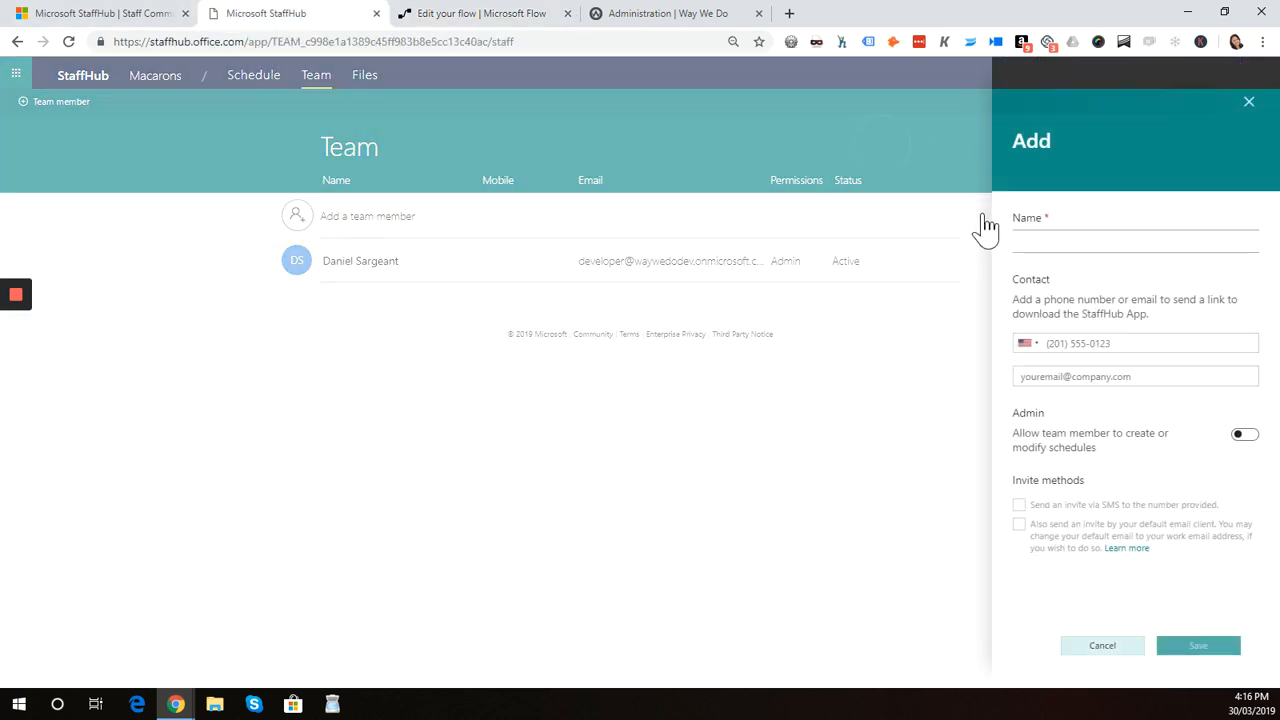
click(1066, 240)
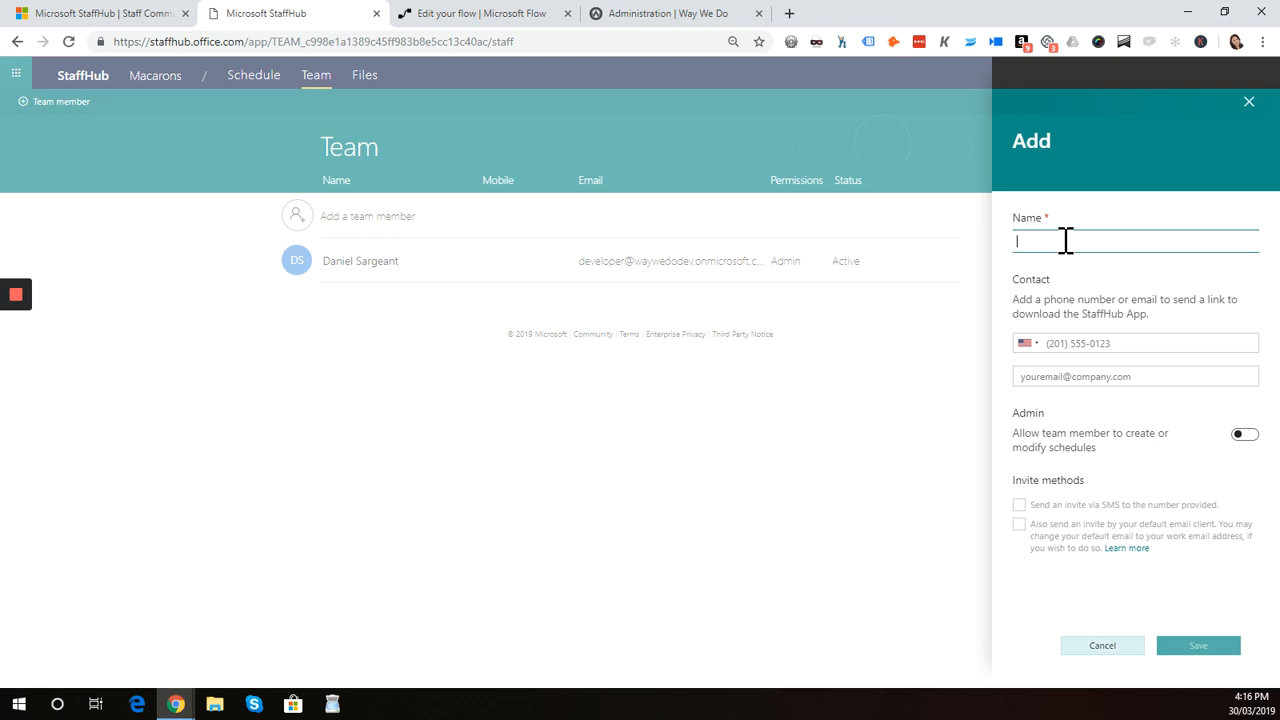
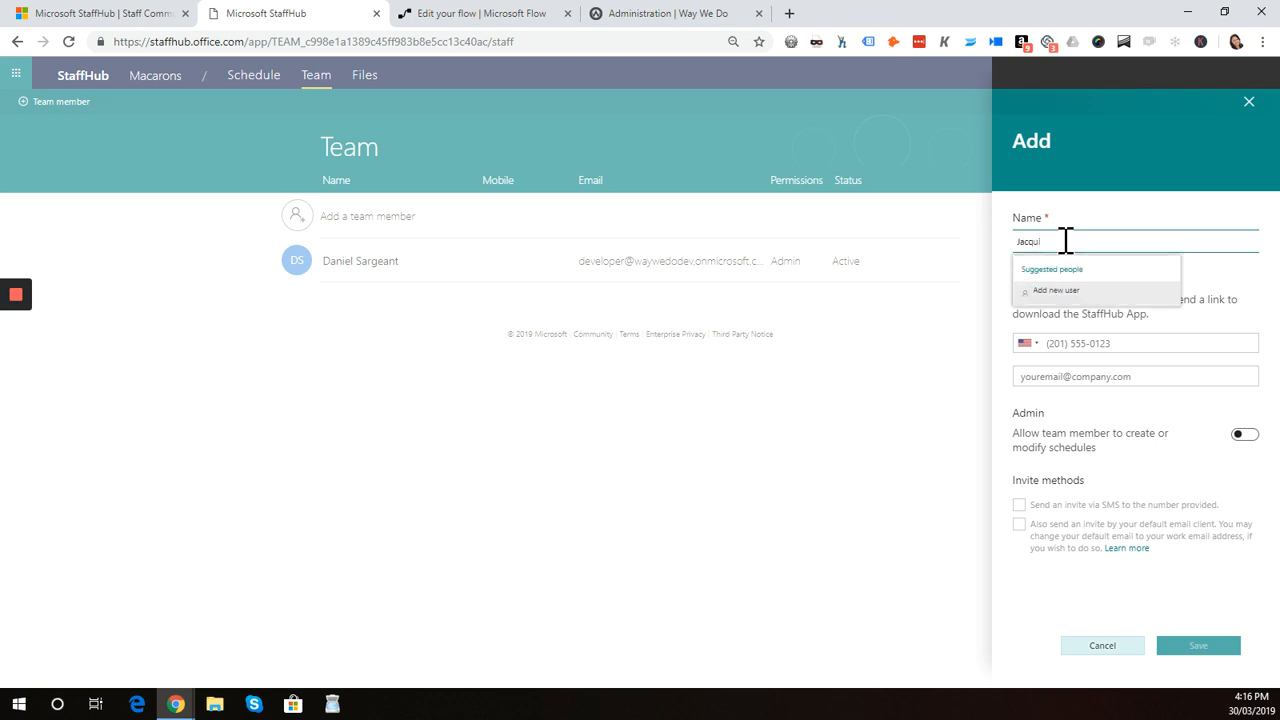
key(Return)
click(1234, 240)
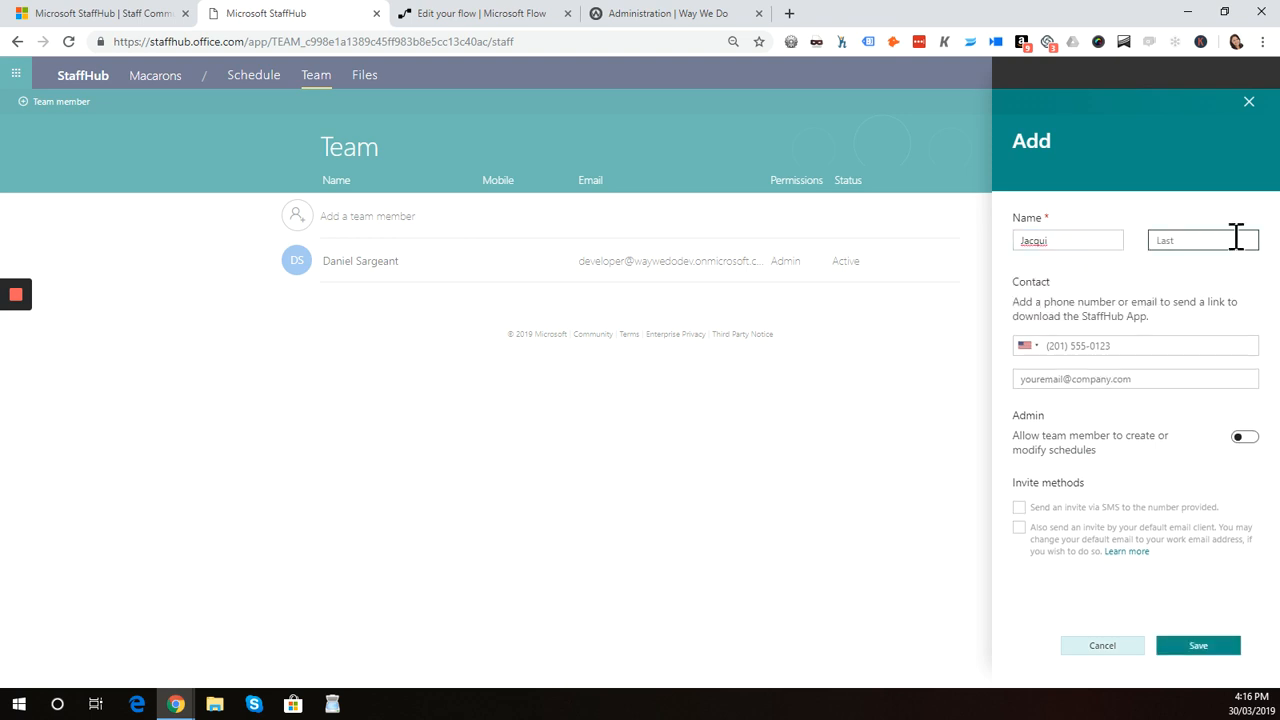
Enter the member's e-mail address, toggle the e-mail invite option, and save the new team member
click(1100, 384)
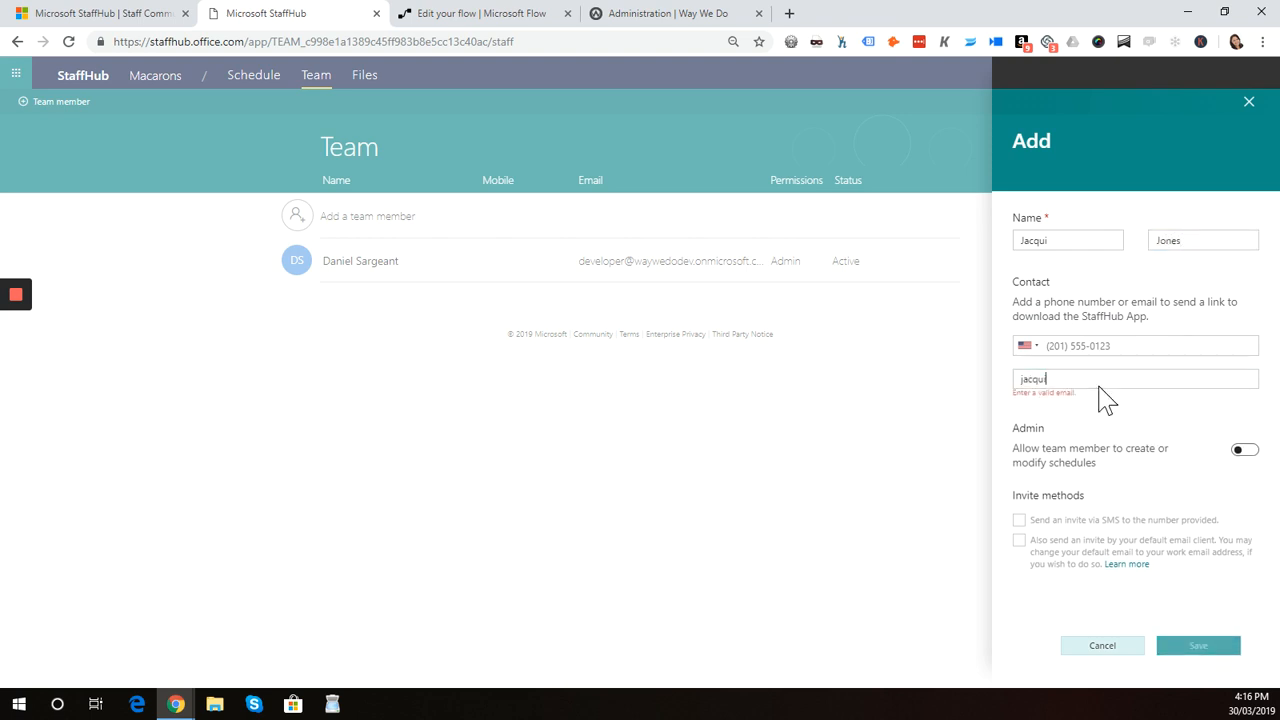
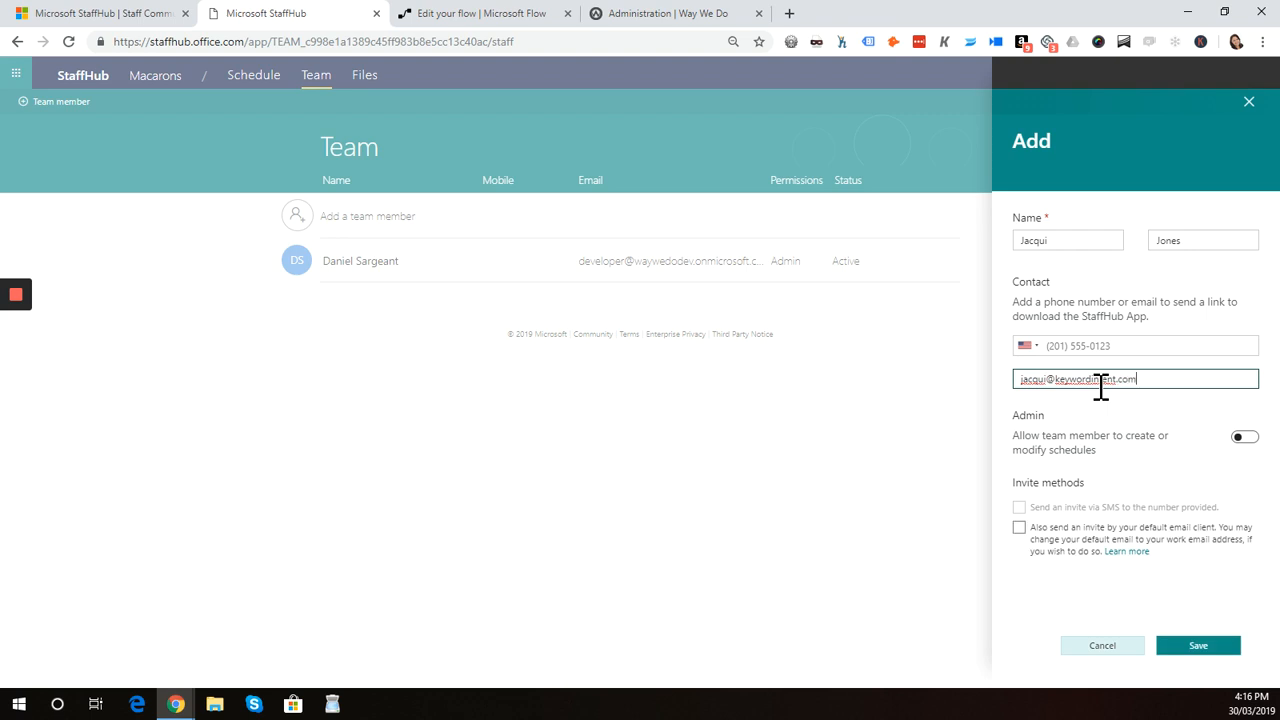
click(1019, 528)
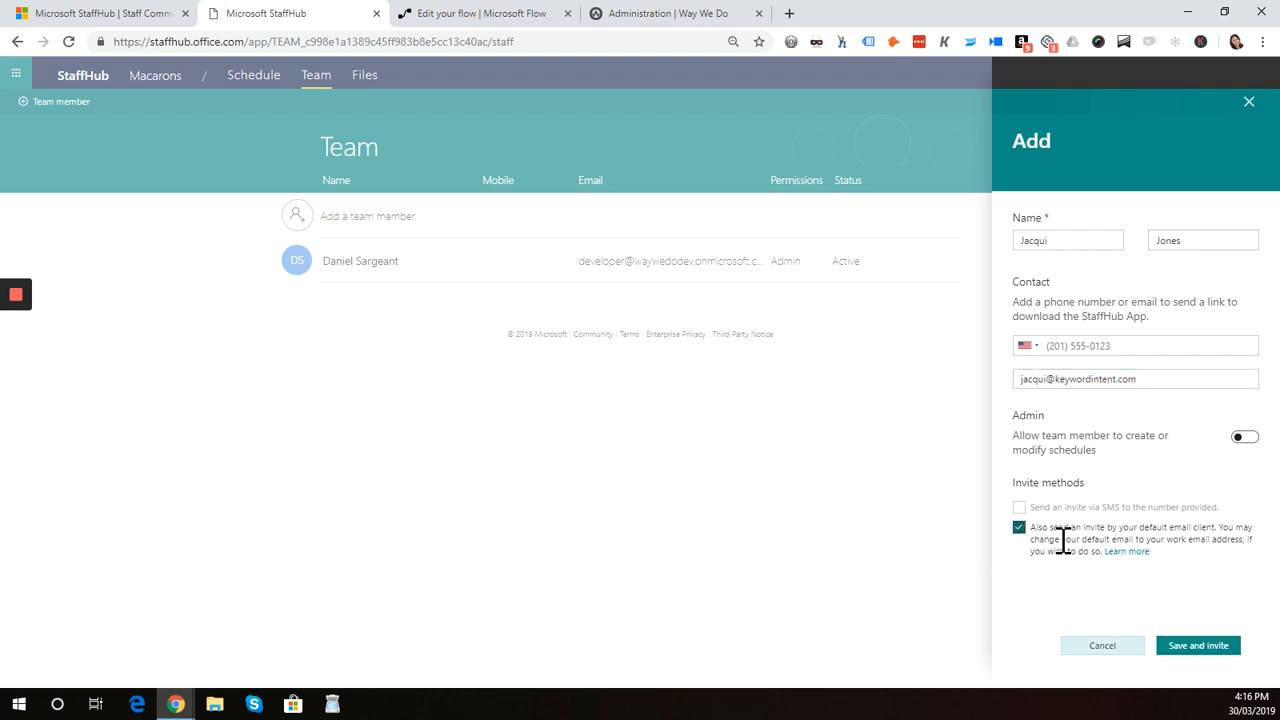
click(1019, 528)
click(1196, 645)
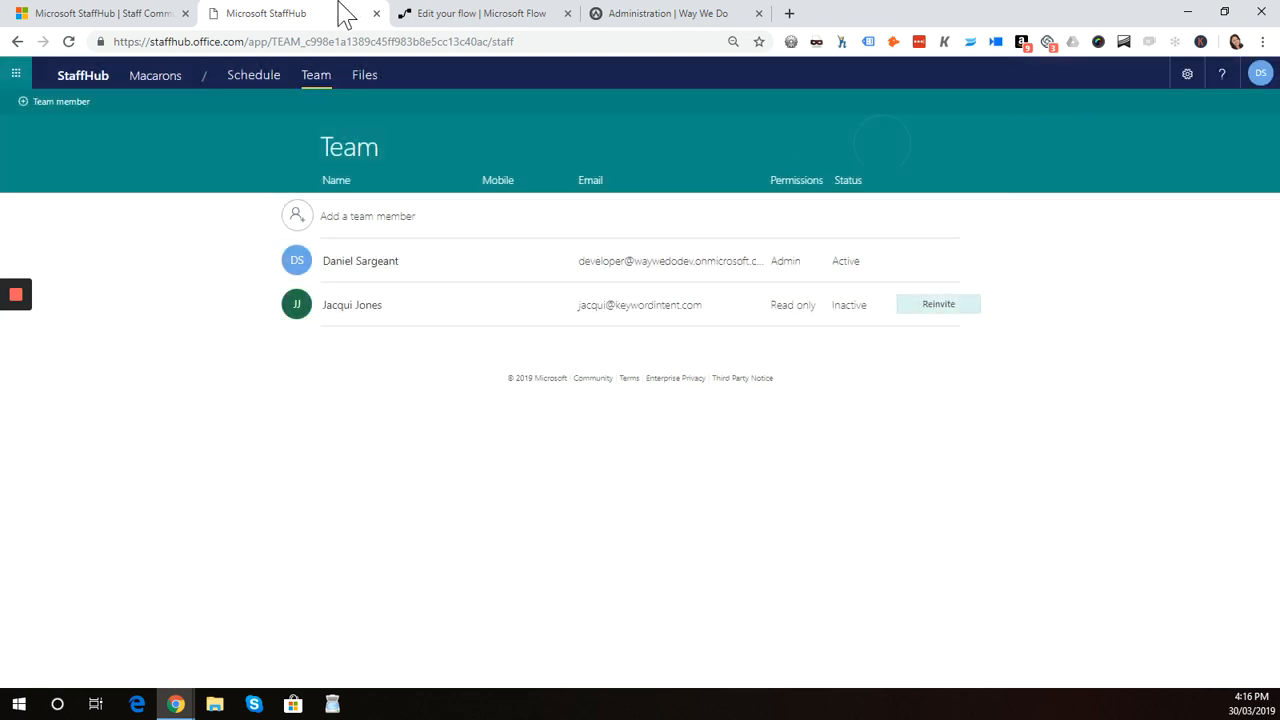
Check the flow's latest run result and refresh the Way We Do user list for the new user
click(466, 14)
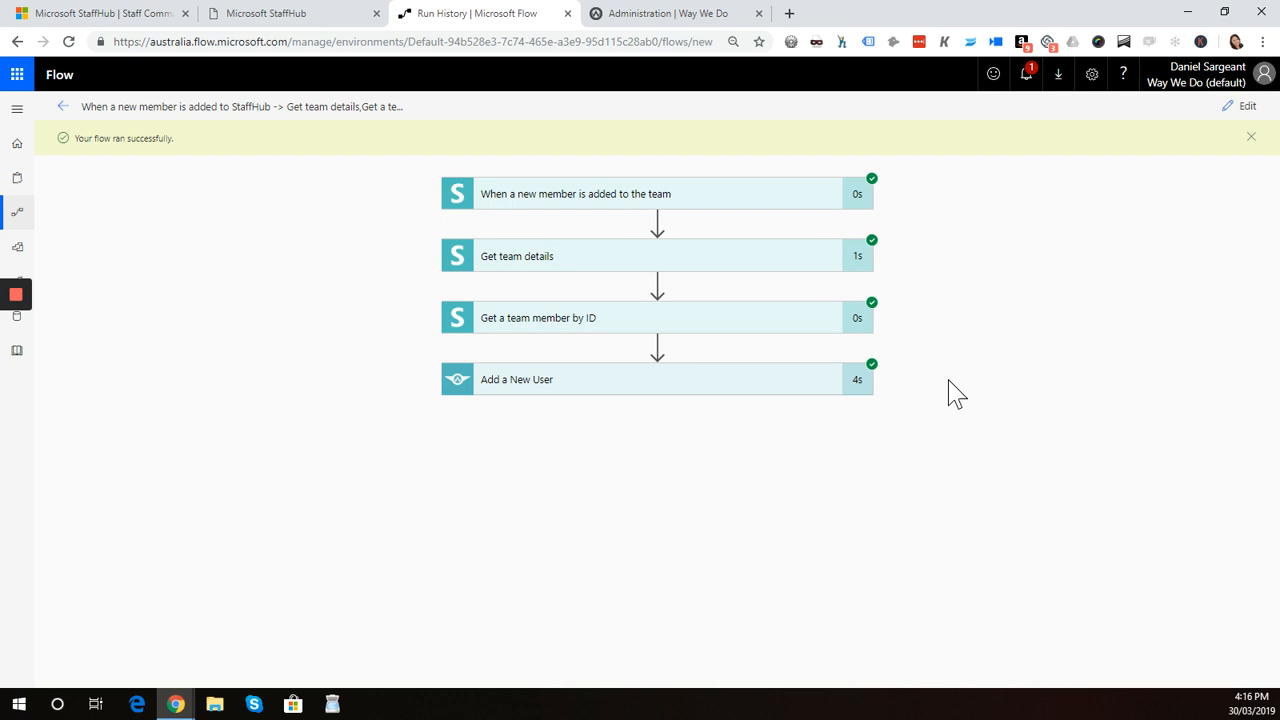
click(686, 16)
click(455, 42)
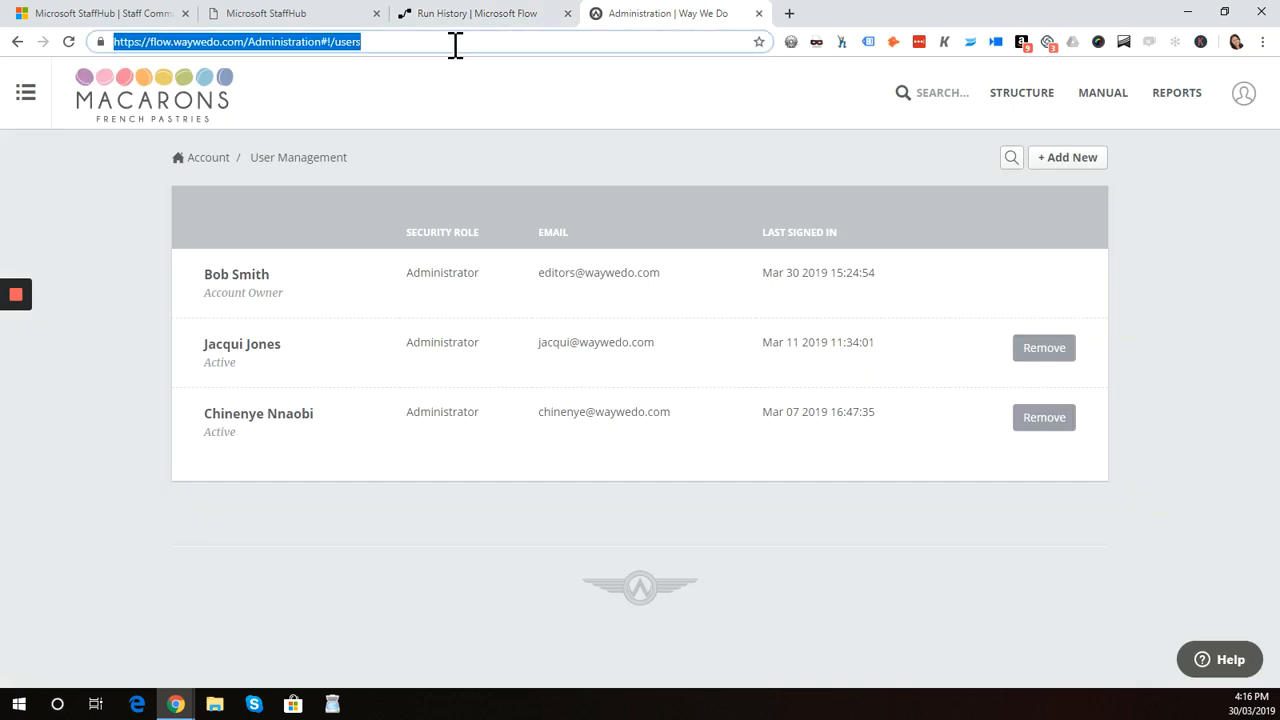
key(Return)
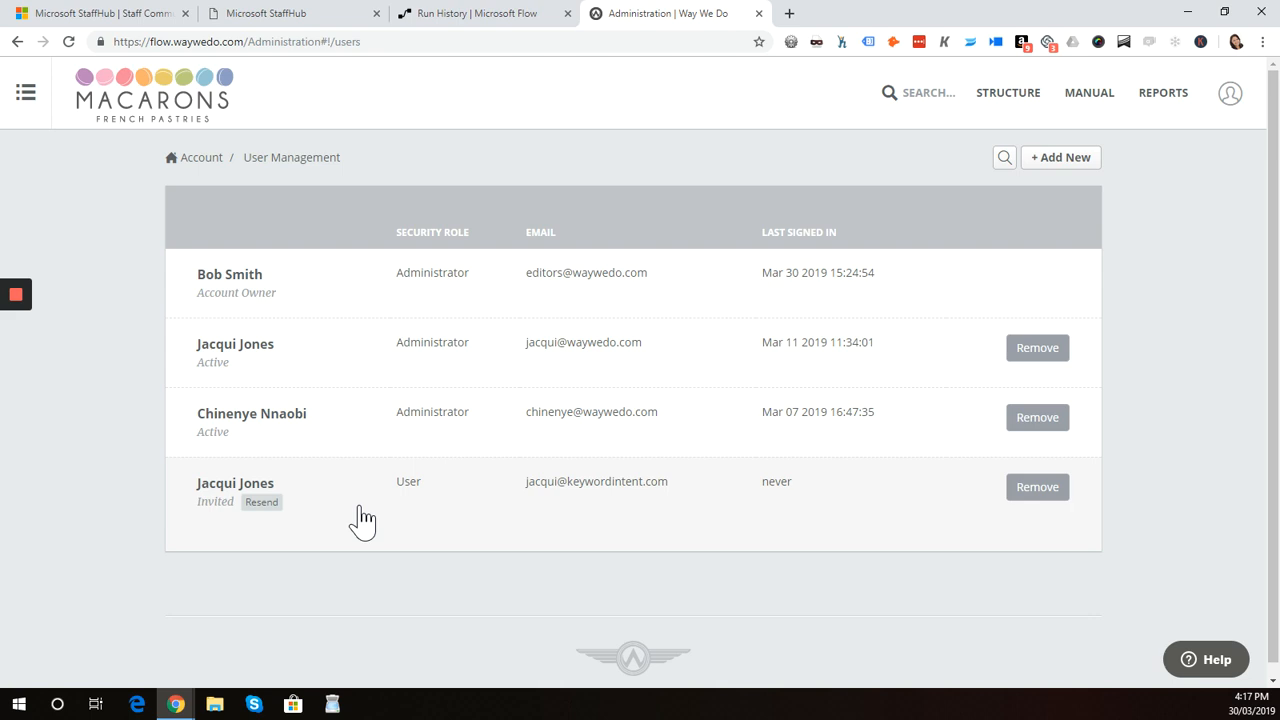
click(476, 16)
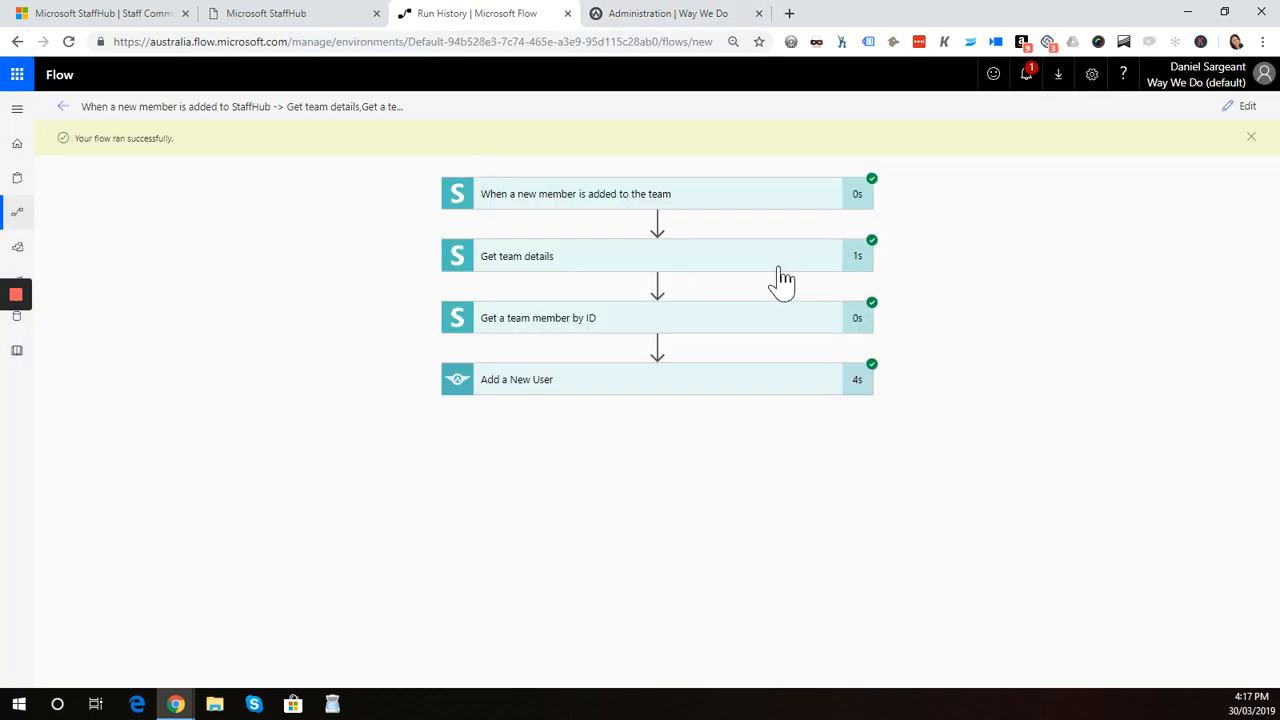